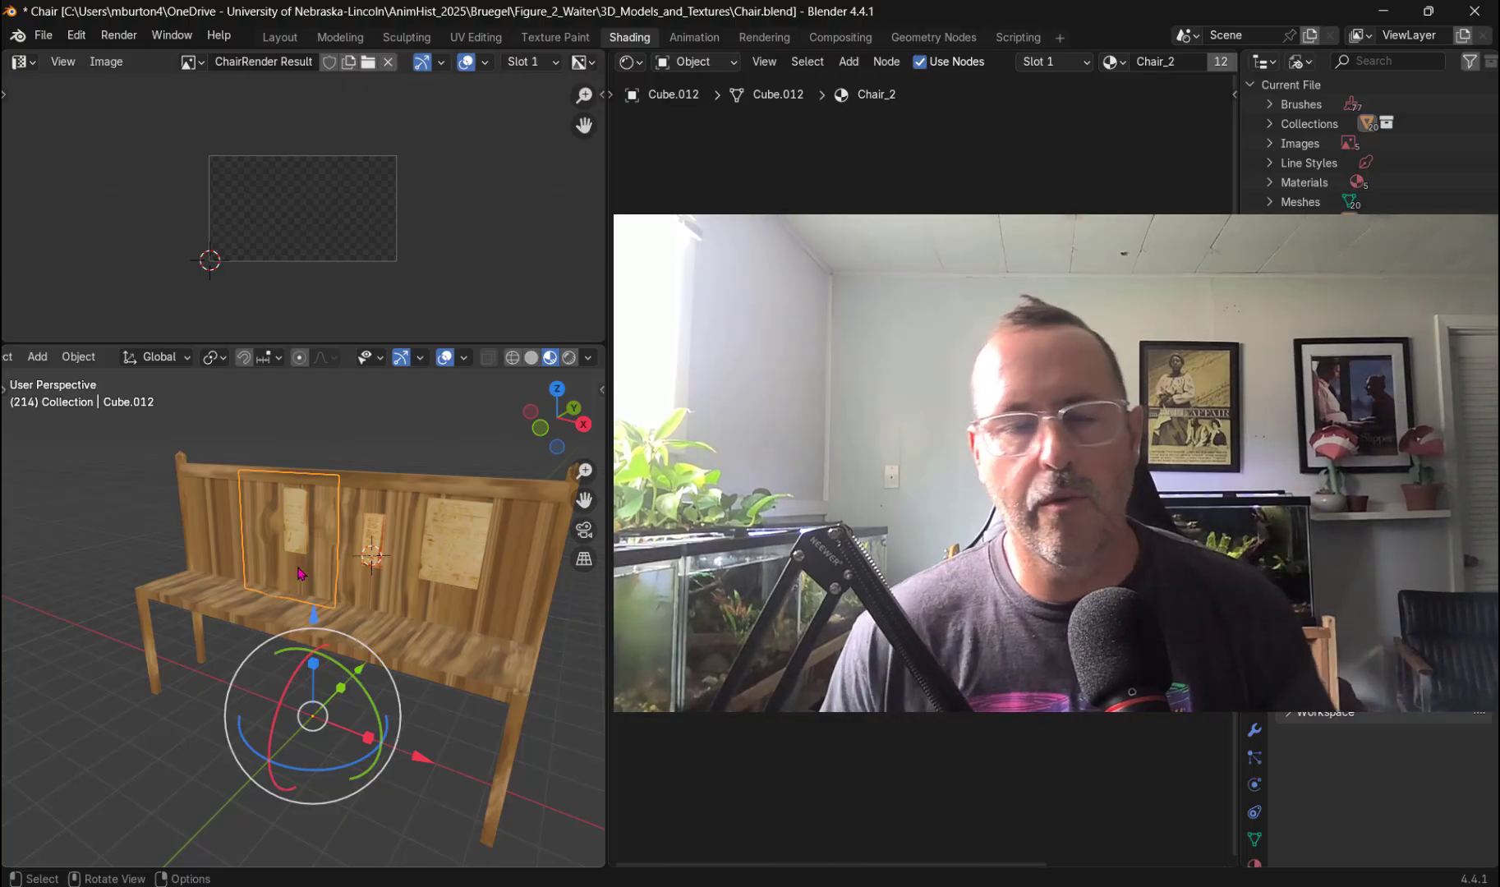
# - Examine the bench from several angles, checking the materials on its front leg and on the paper sheets attached to the back
pyautogui.moveTo(186, 696); pyautogui.dragTo(249, 666, button='middle')
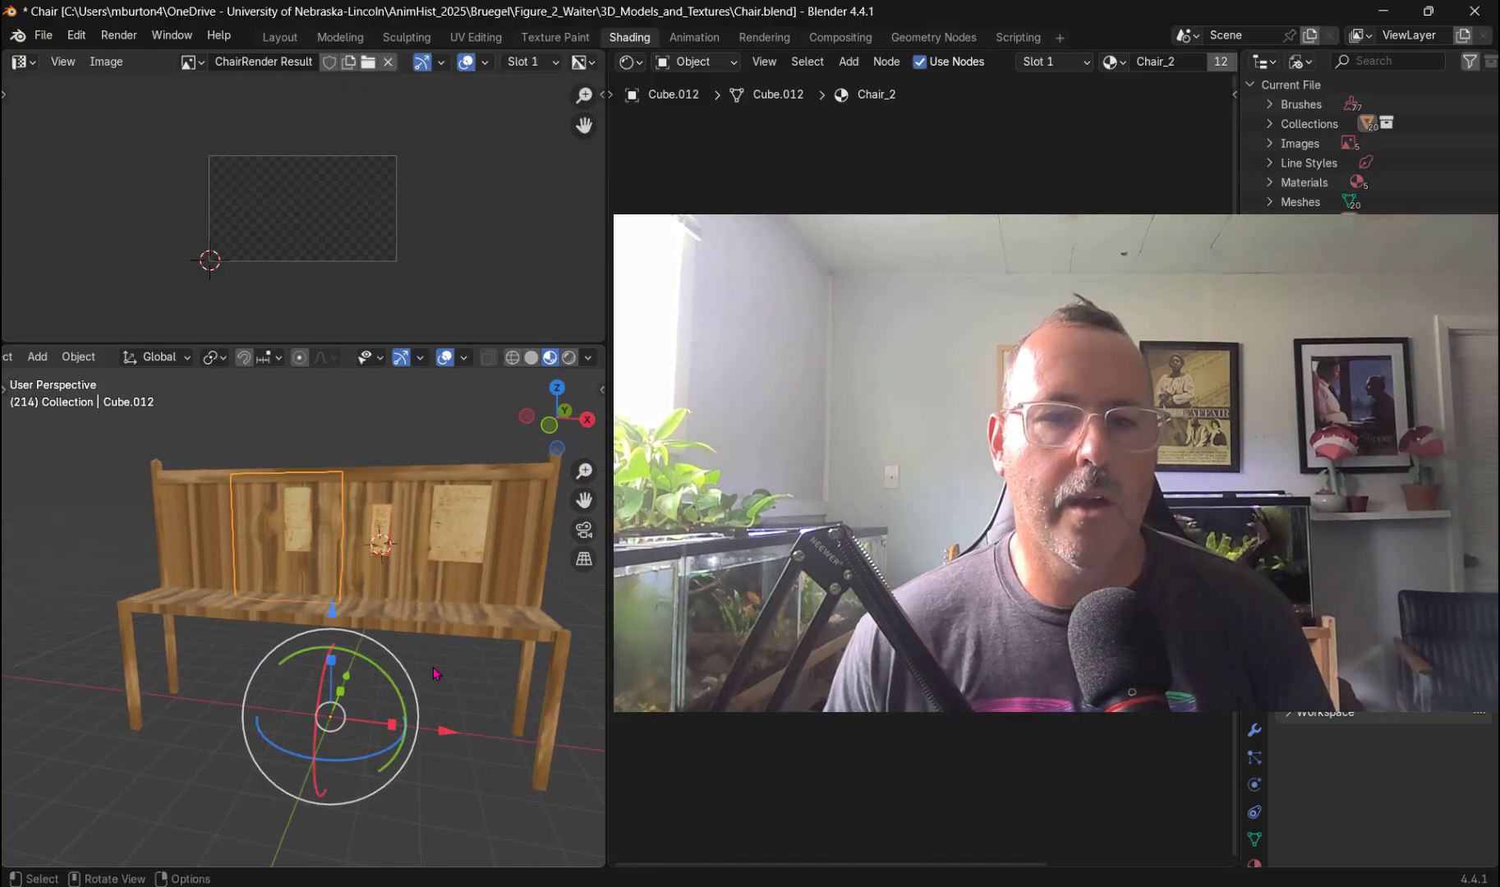
pyautogui.moveTo(448, 678); pyautogui.dragTo(437, 691, button='middle')
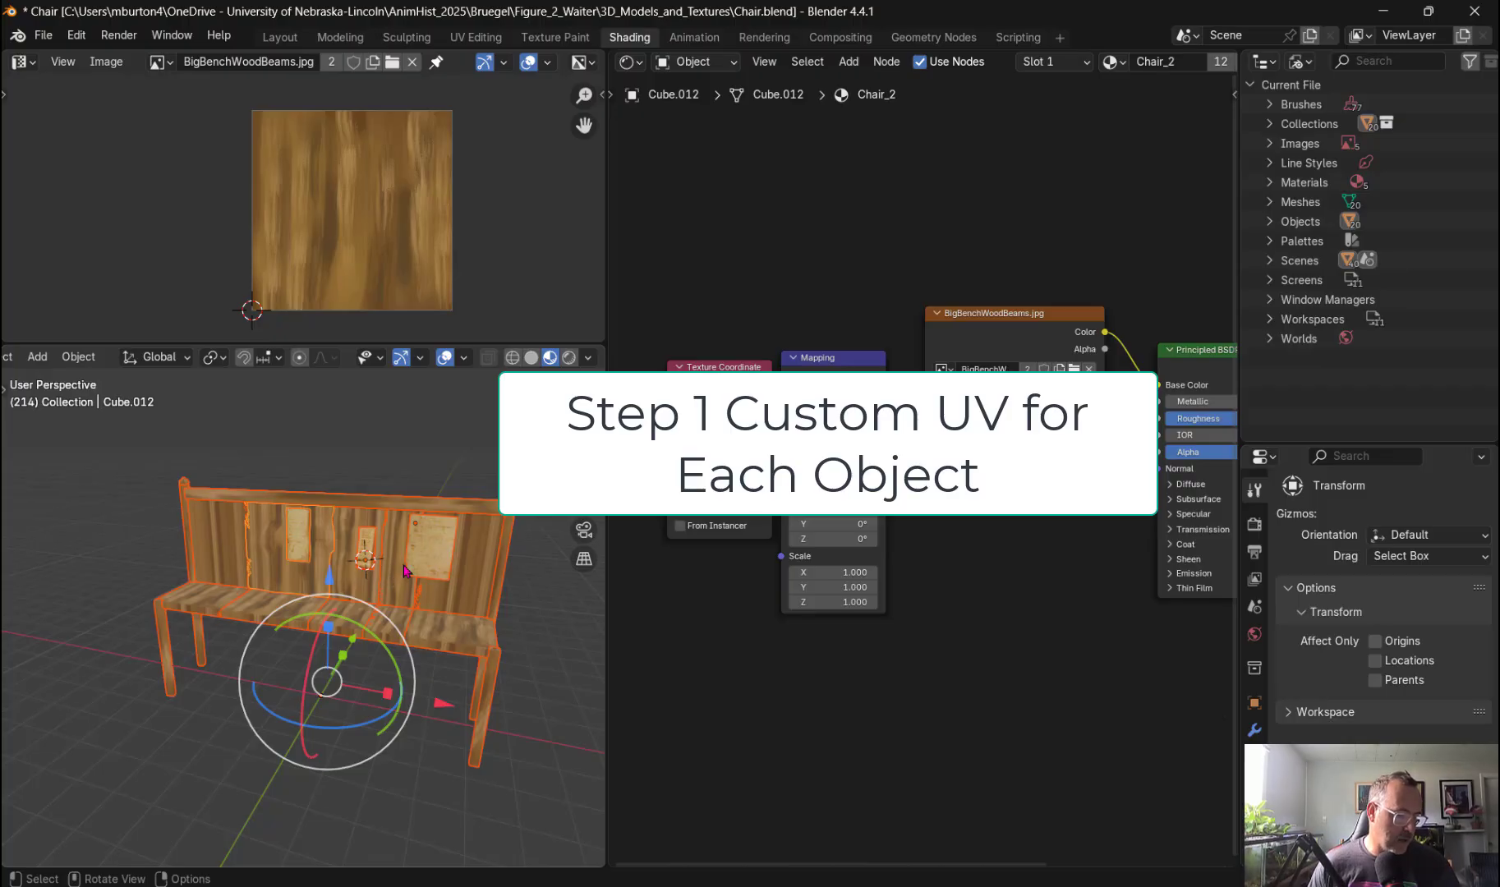
pyautogui.click(549, 751)
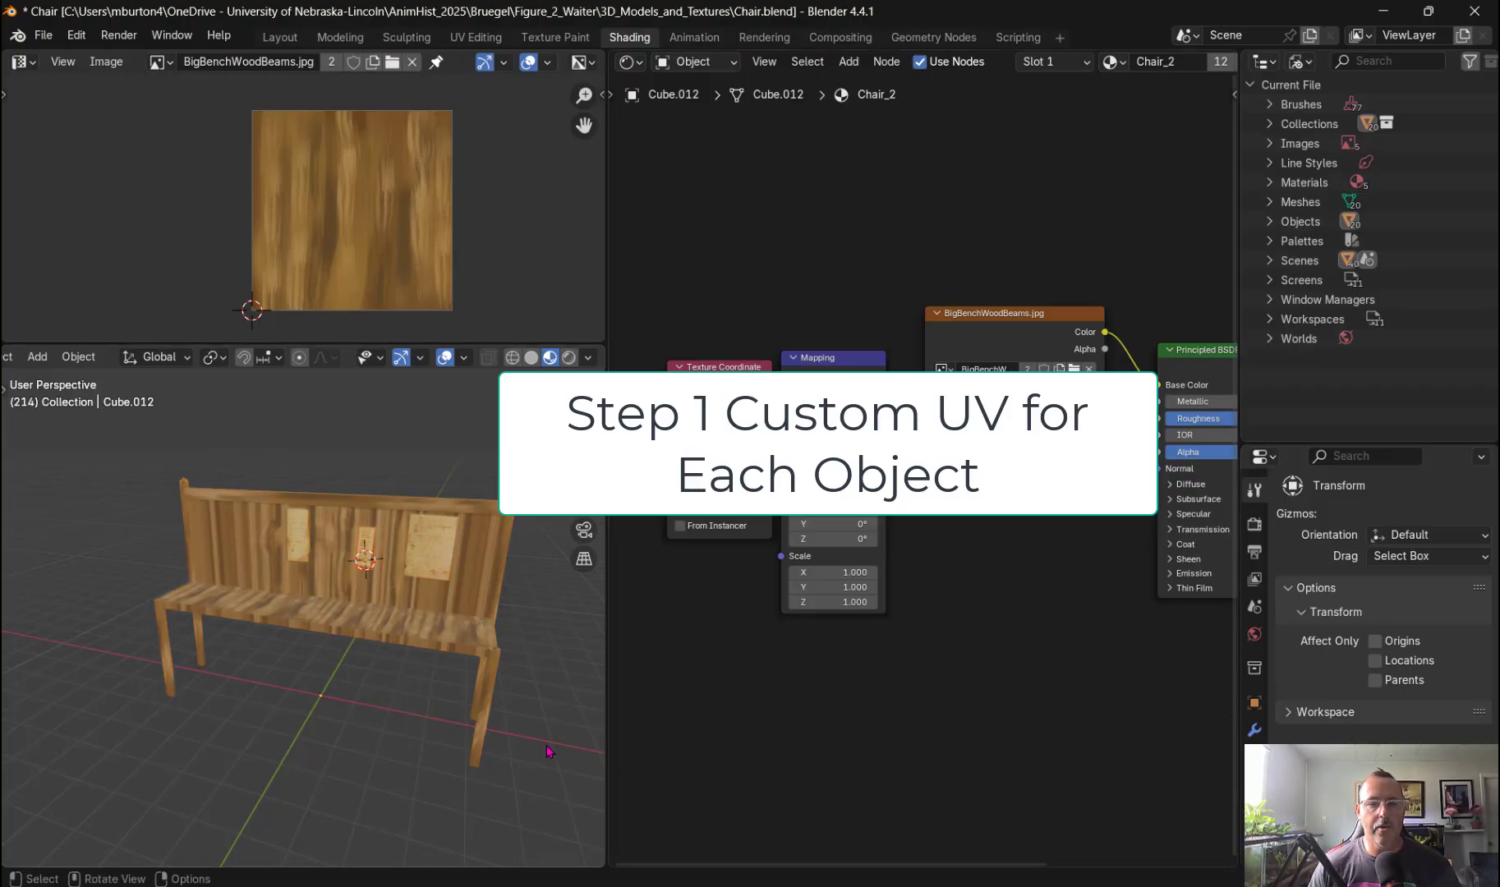
pyautogui.click(486, 708)
pyautogui.moveTo(486, 707); pyautogui.dragTo(466, 612, button='middle')
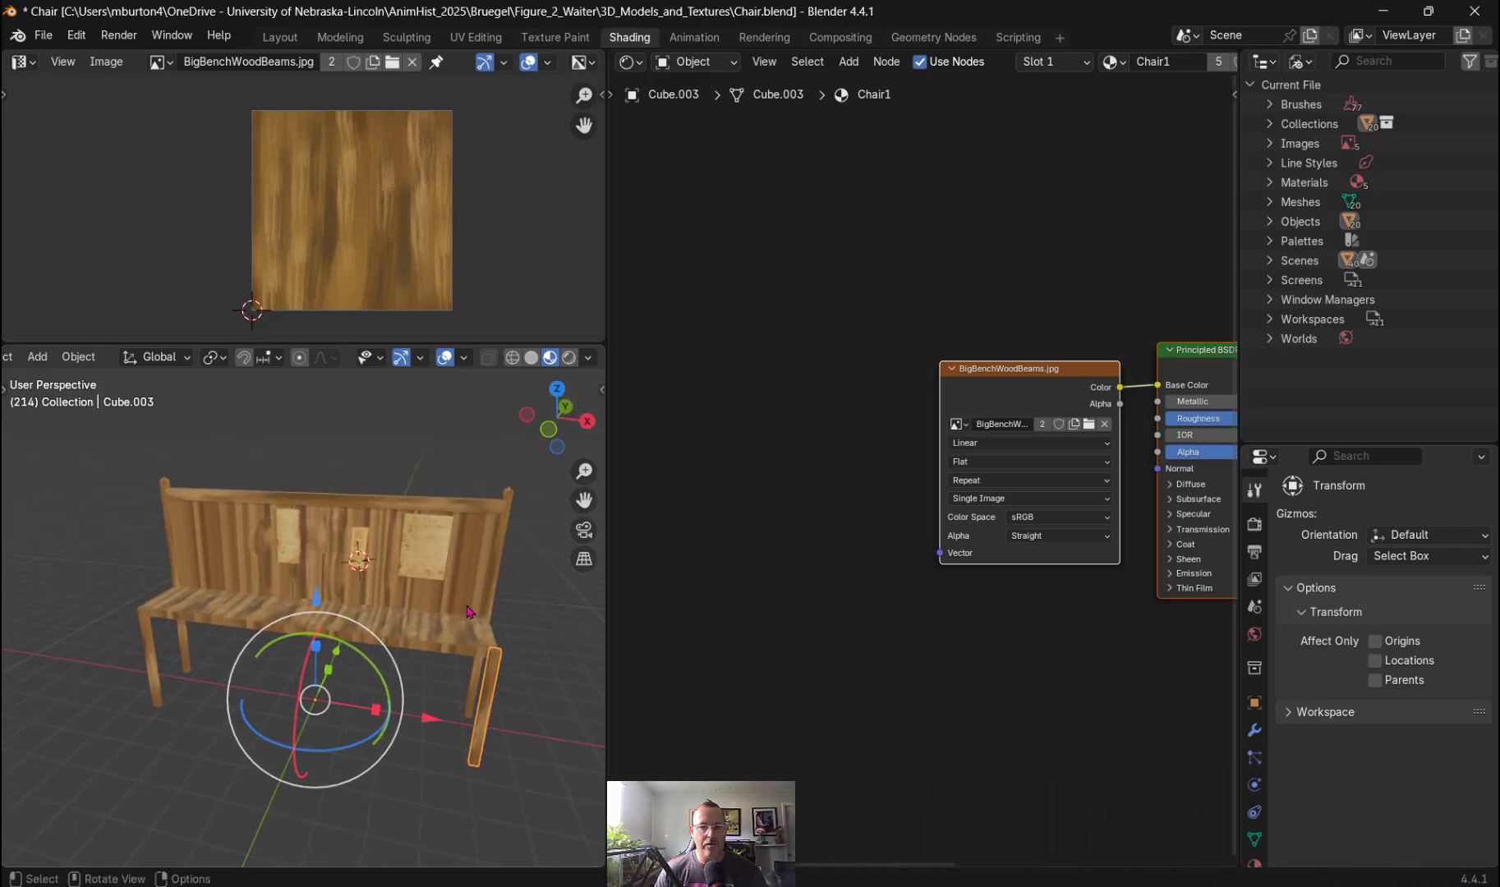
pyautogui.click(434, 553)
pyautogui.click(362, 552)
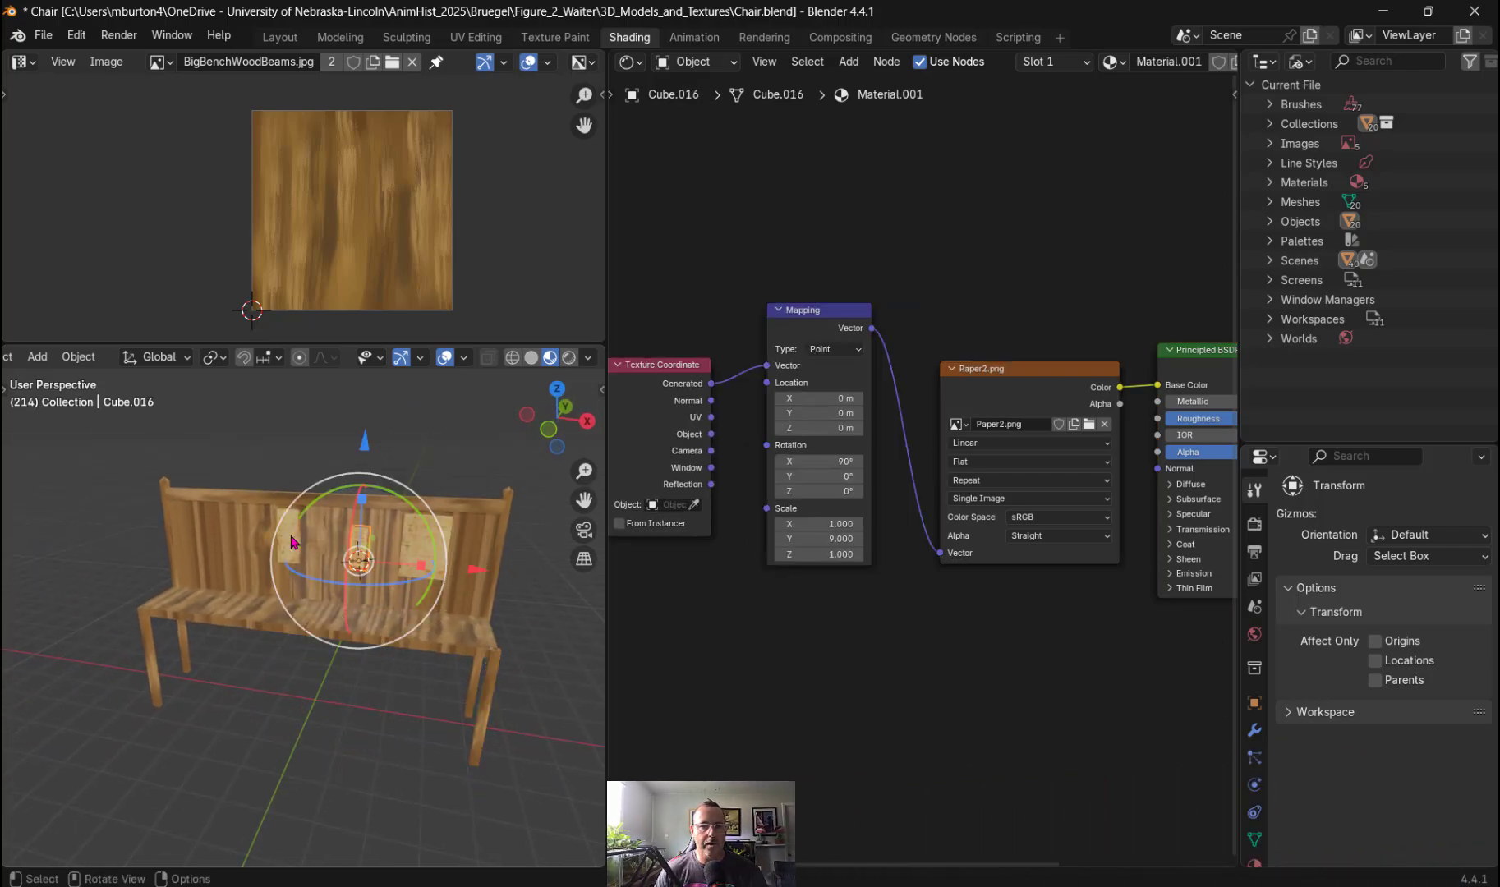
pyautogui.click(290, 538)
# - Add a second UV map to the bench's front right leg and name it BakeBigBench
pyautogui.click(490, 741)
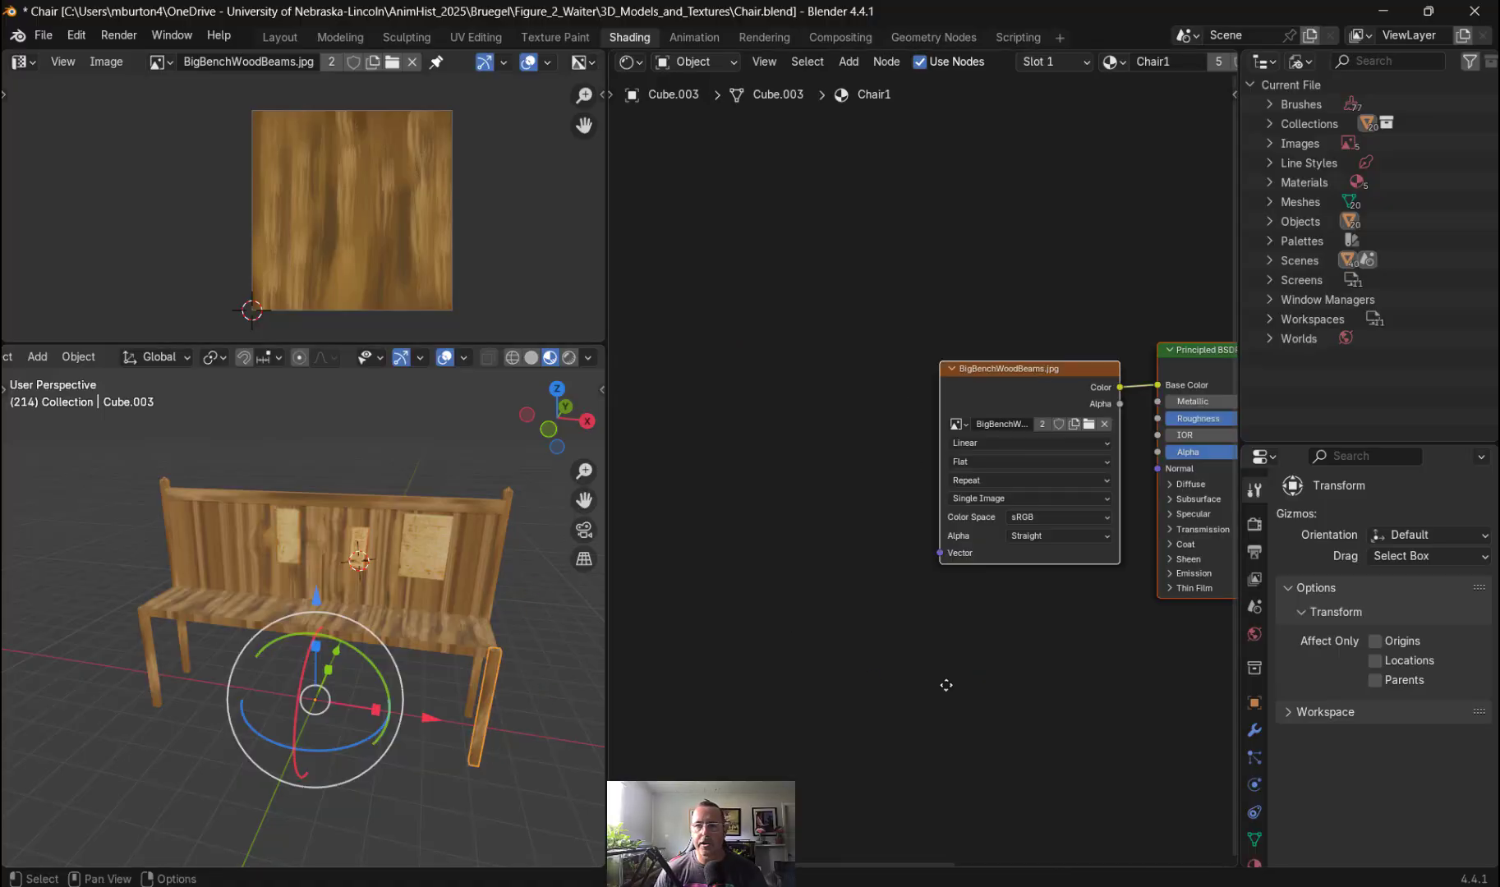
pyautogui.moveTo(946, 684); pyautogui.dragTo(851, 651, button='middle')
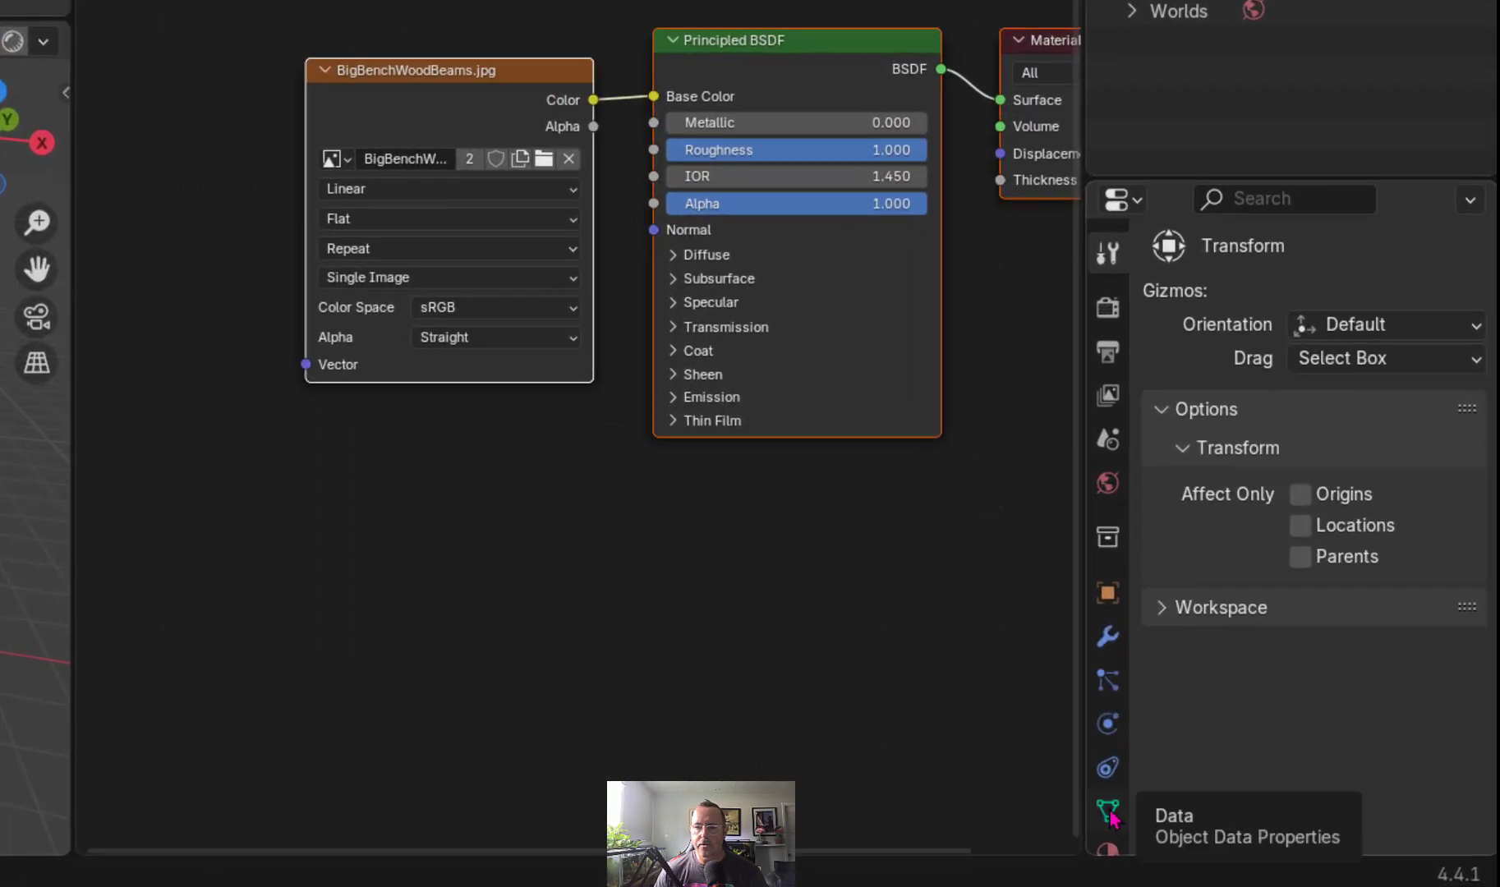
pyautogui.click(1106, 811)
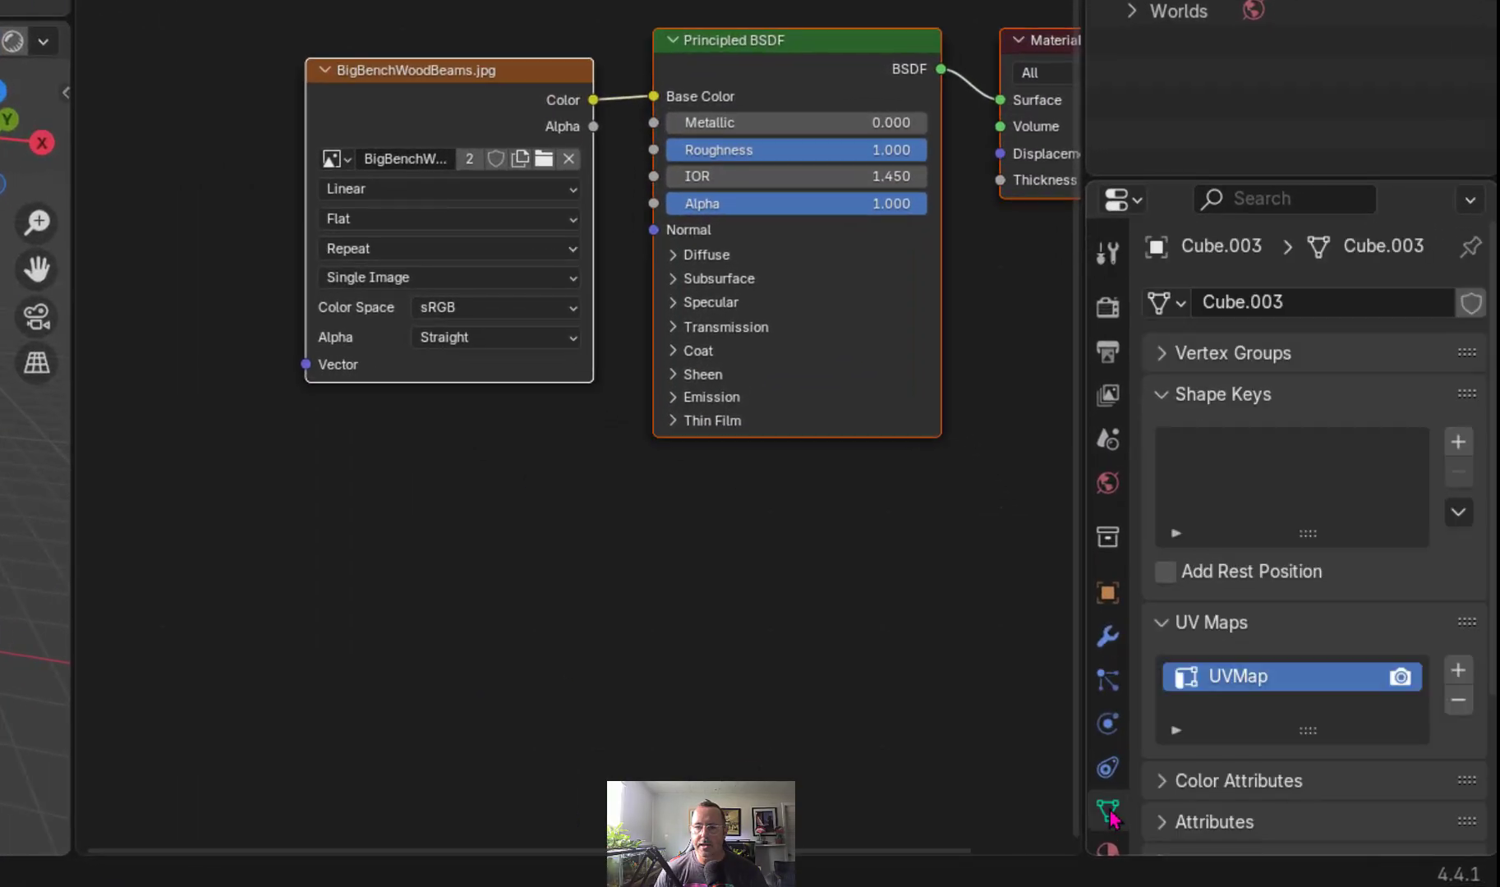
pyautogui.click(1458, 671)
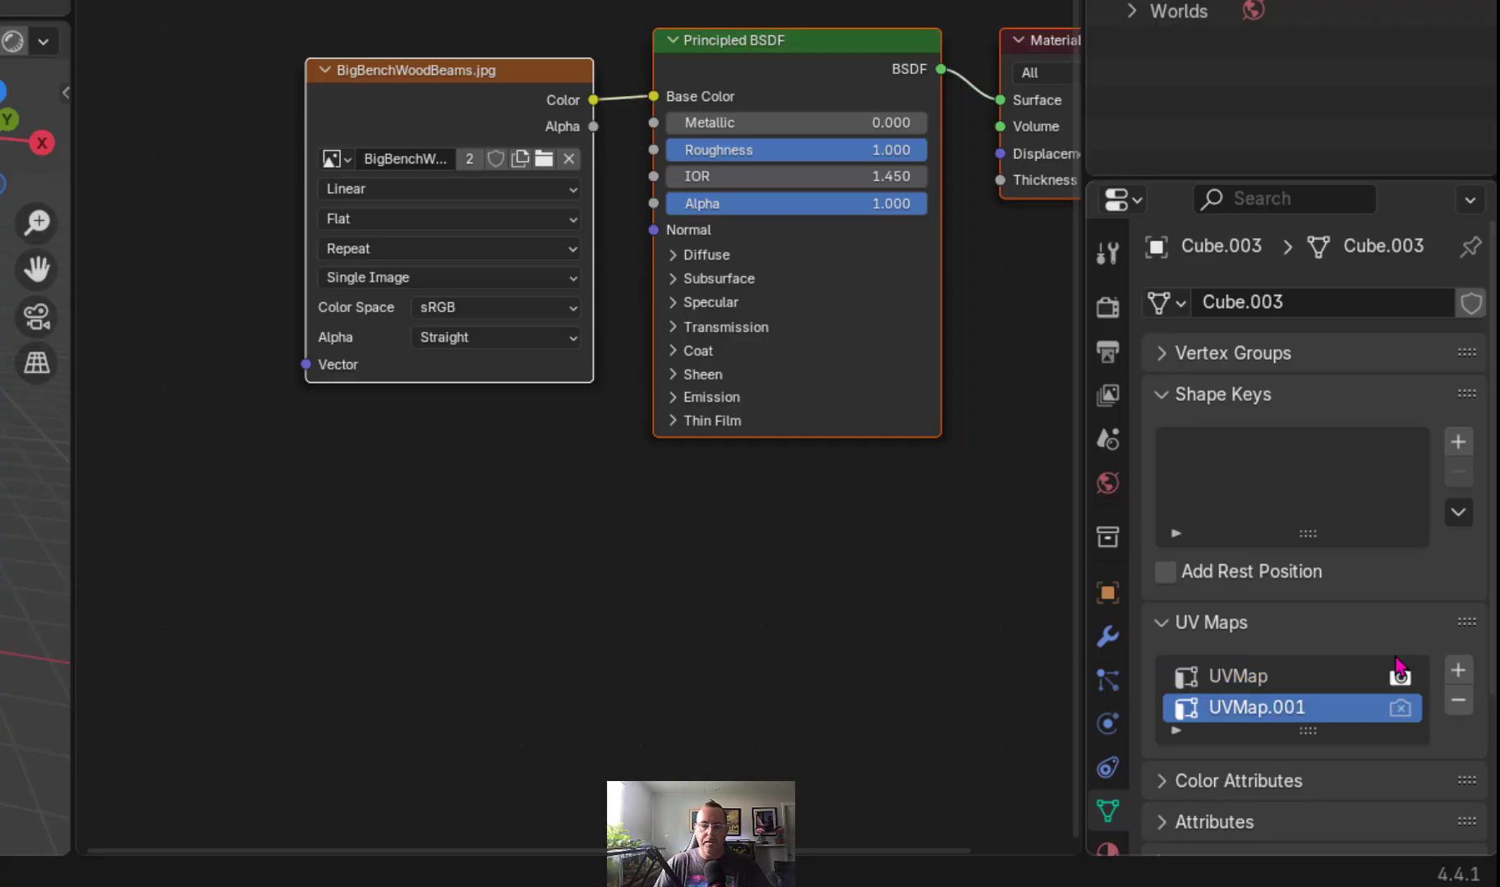
pyautogui.doubleClick(1263, 708)
pyautogui.write('BakeBigBench')
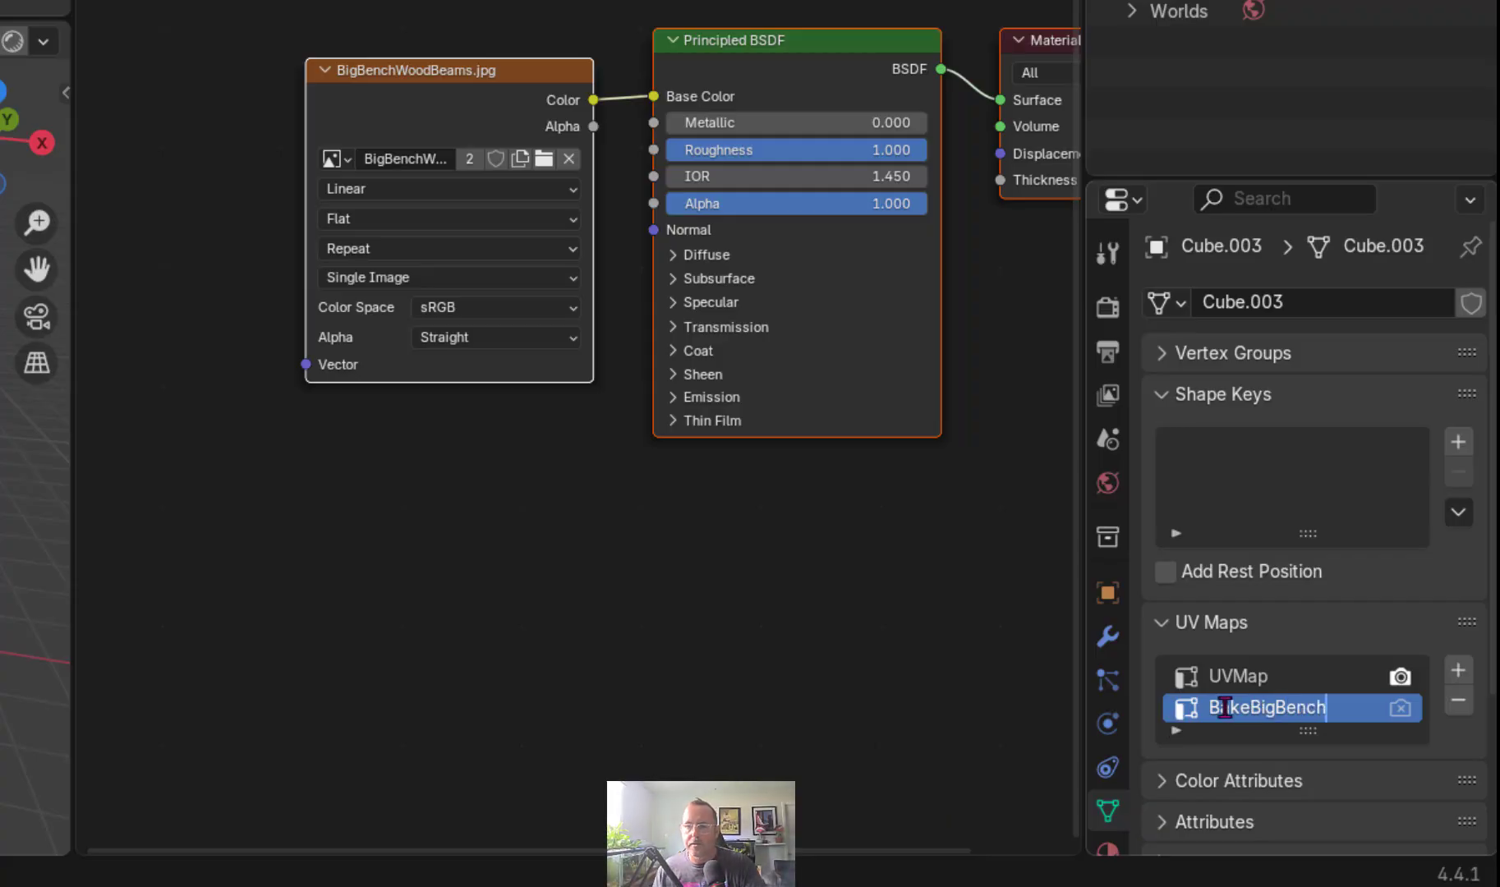
# - Copy the full UV map name BakeBigBench for reuse and finish editing the name
pyautogui.doubleClick(1245, 712)
pyautogui.click(1245, 712)
pyautogui.doubleClick(1242, 711)
pyautogui.click(1242, 711)
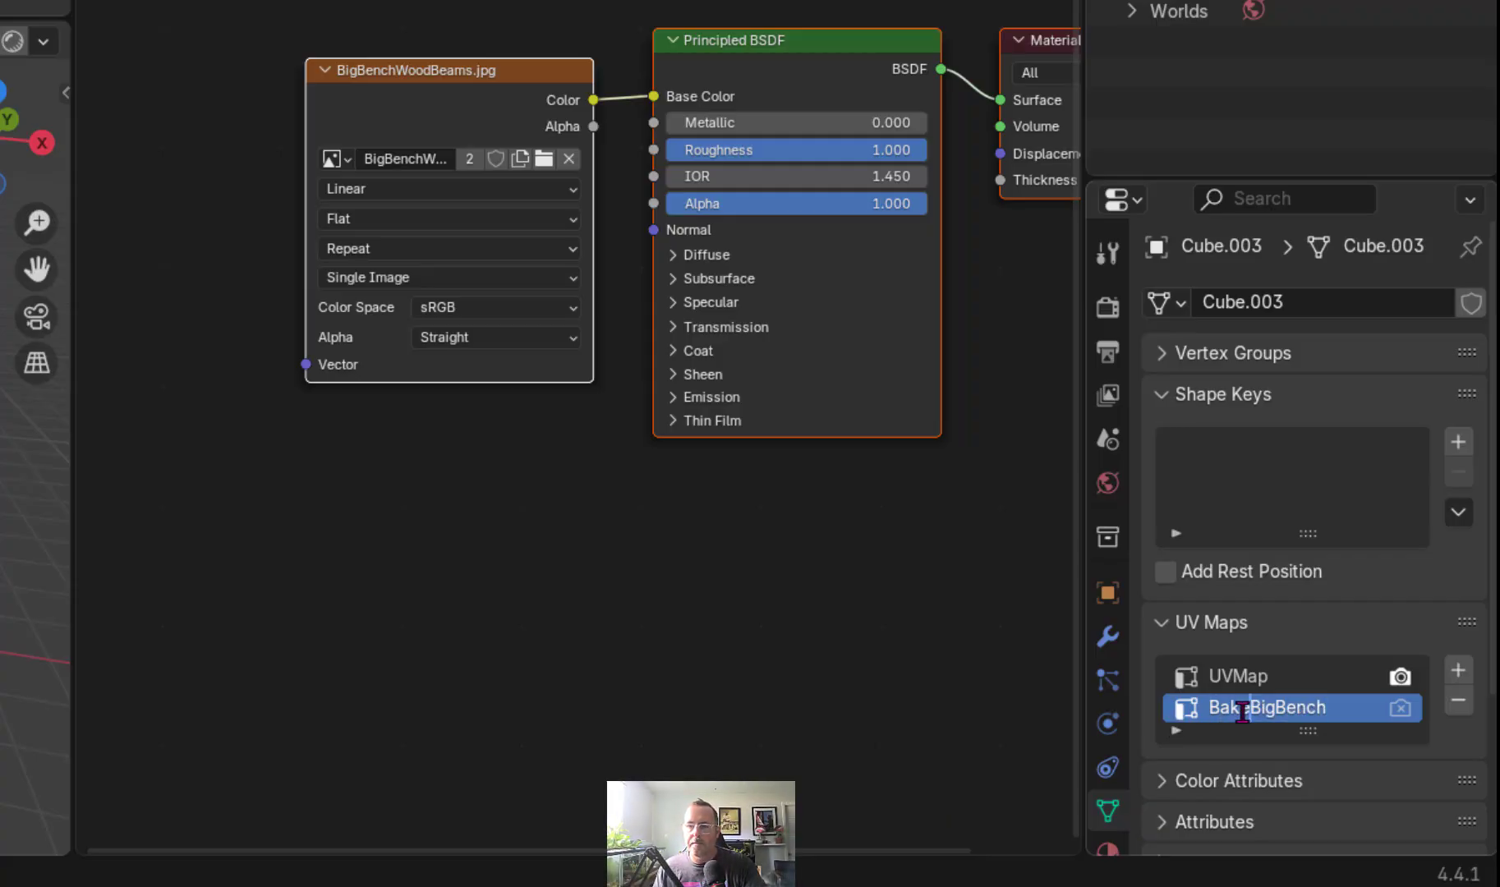
pyautogui.doubleClick(1242, 711)
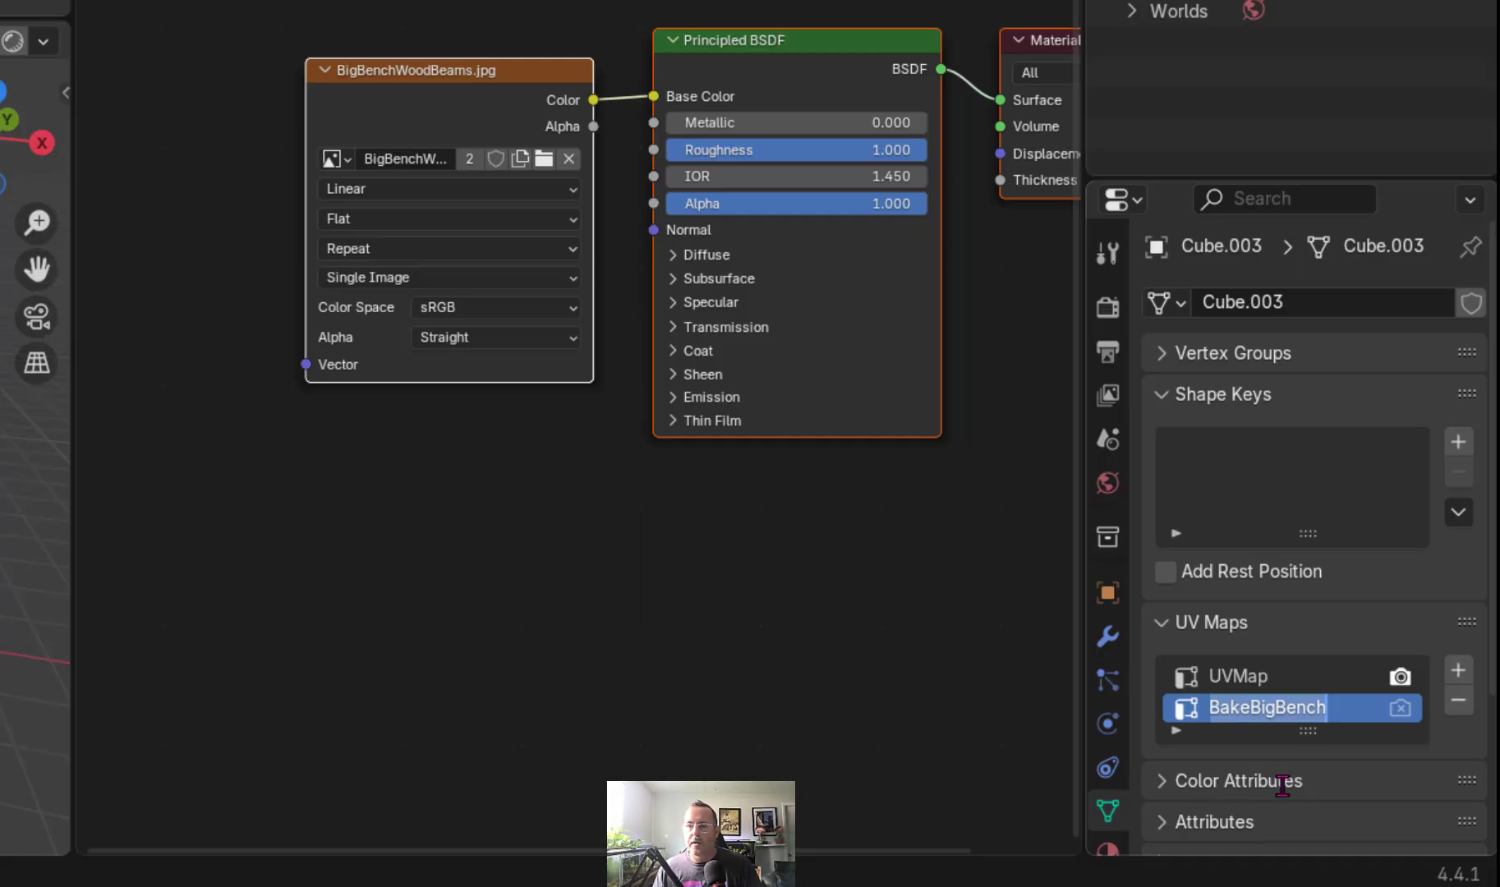
pyautogui.click(1321, 762)
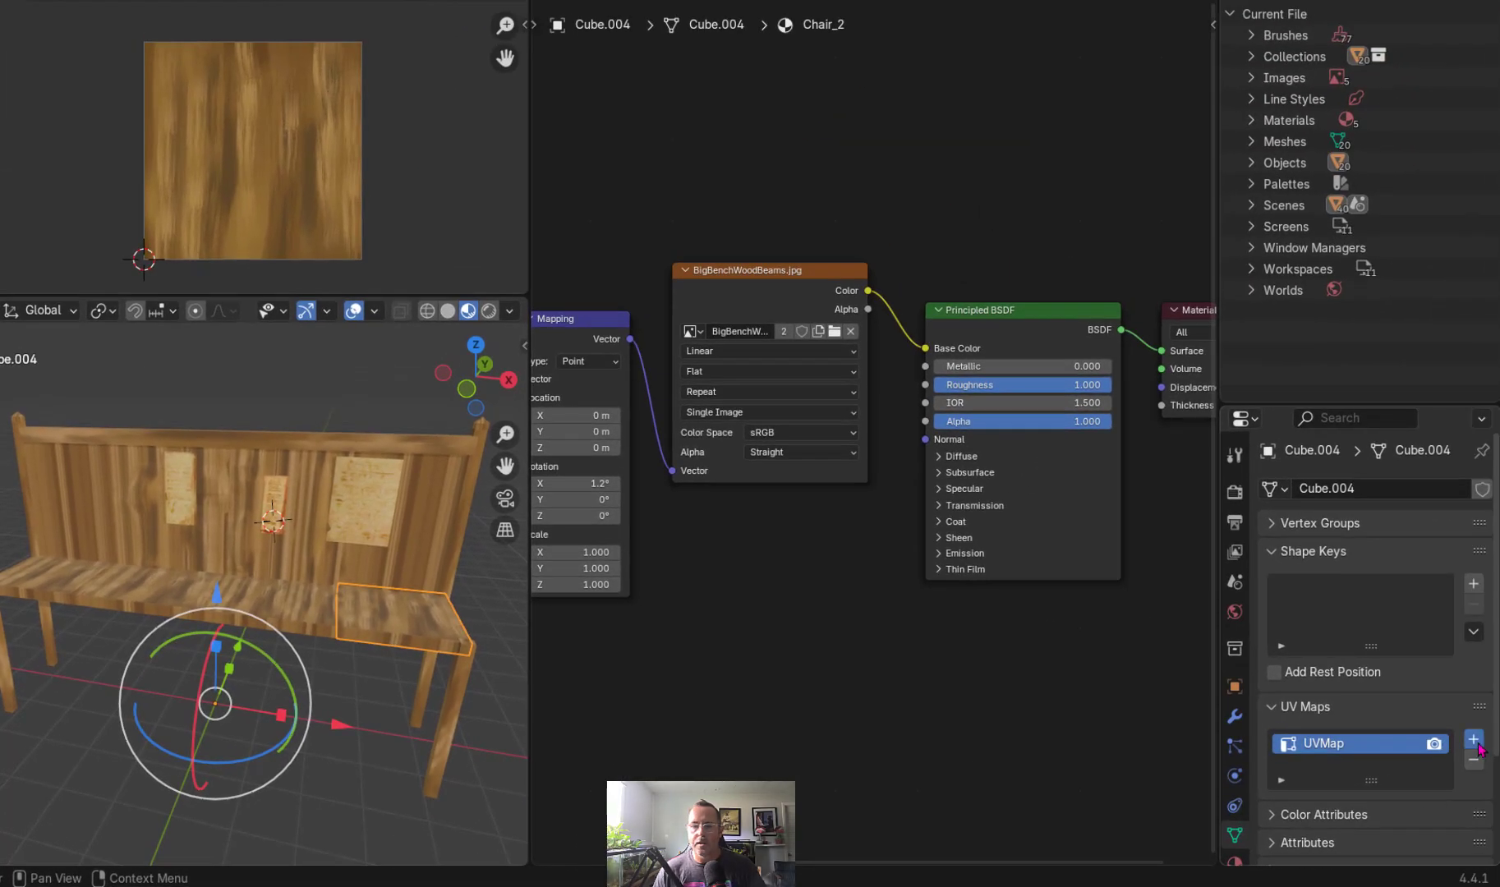
# - Add a second UV map named BakeBigBench to the rightmost seat plank
pyautogui.click(1473, 741)
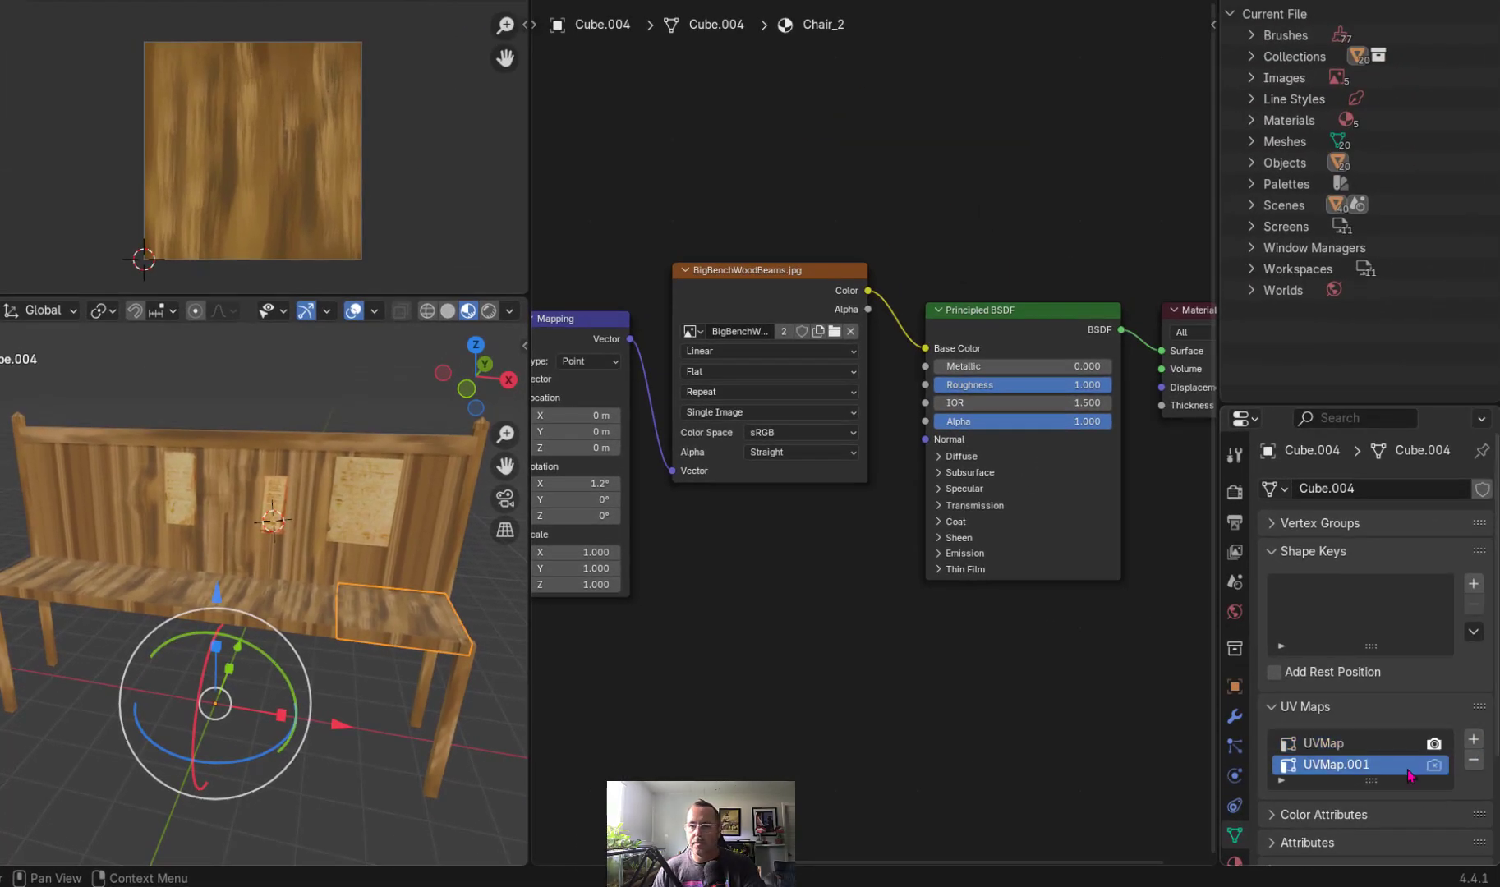
pyautogui.doubleClick(1367, 765)
pyautogui.write('BakeBigBench')
pyautogui.press('Return')
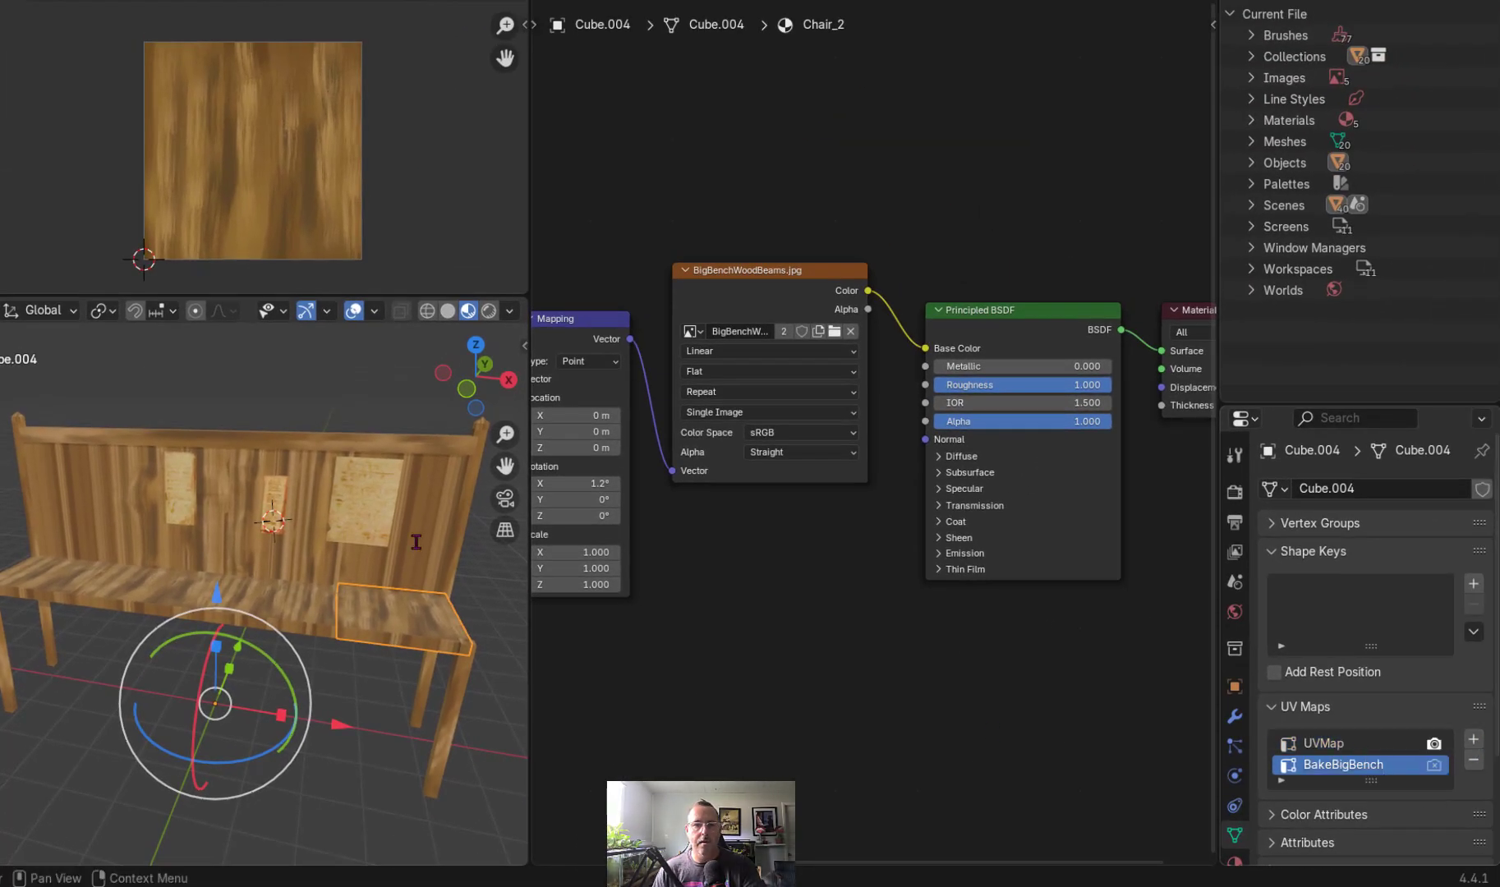
# - Add a second UV map named BakeBigBench to the rightmost back panel
pyautogui.click(420, 547)
pyautogui.click(1473, 739)
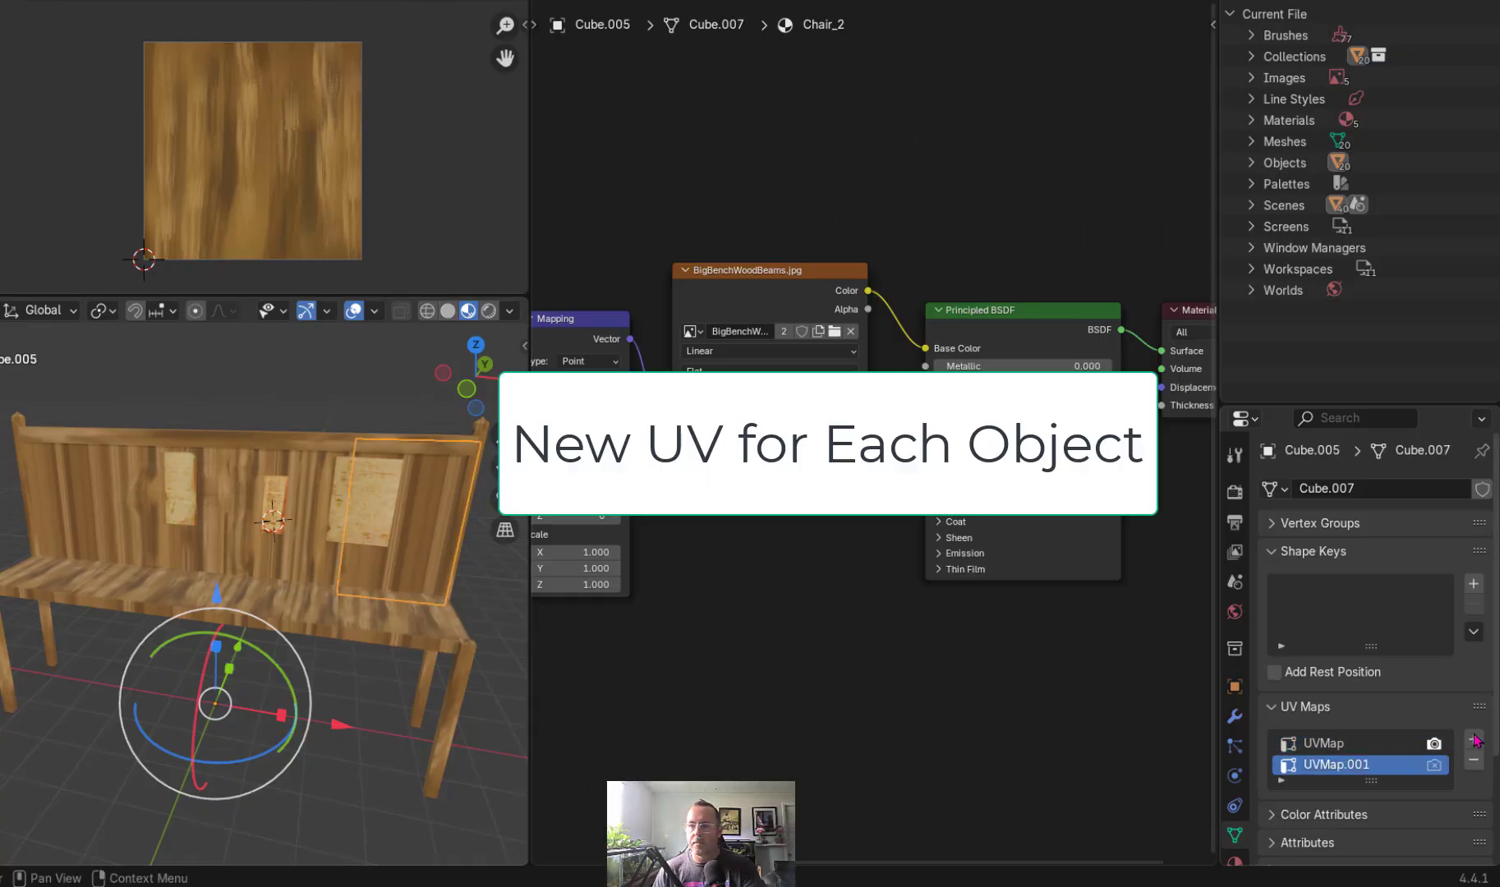
pyautogui.doubleClick(1335, 766)
pyautogui.write('BakeBigBench')
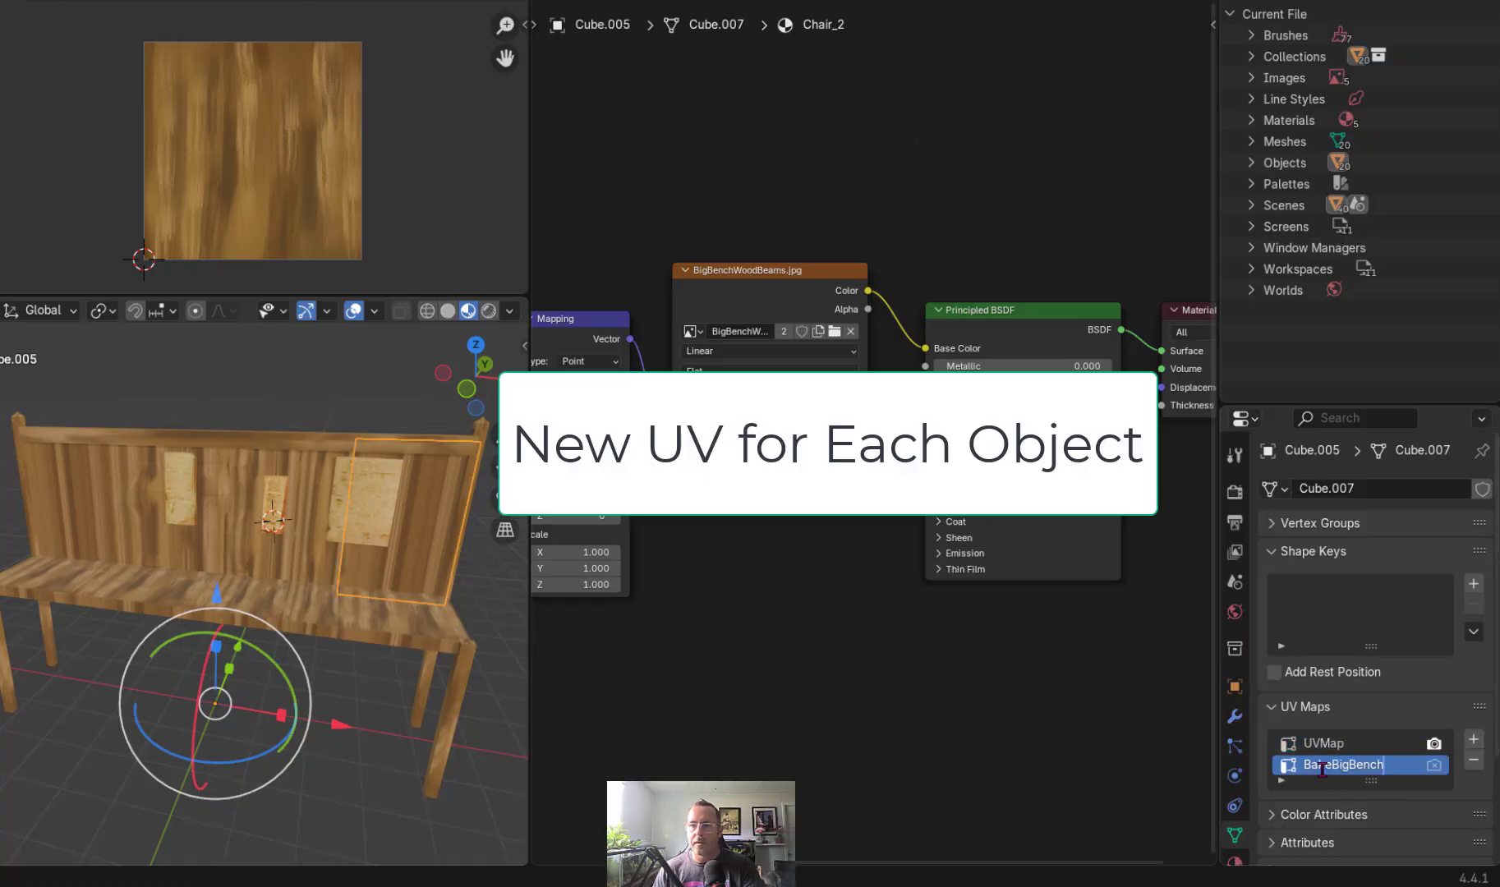
pyautogui.press('Return')
# - Add a second UV map named BakeBigBench to the bench's right rear post
pyautogui.click(464, 552)
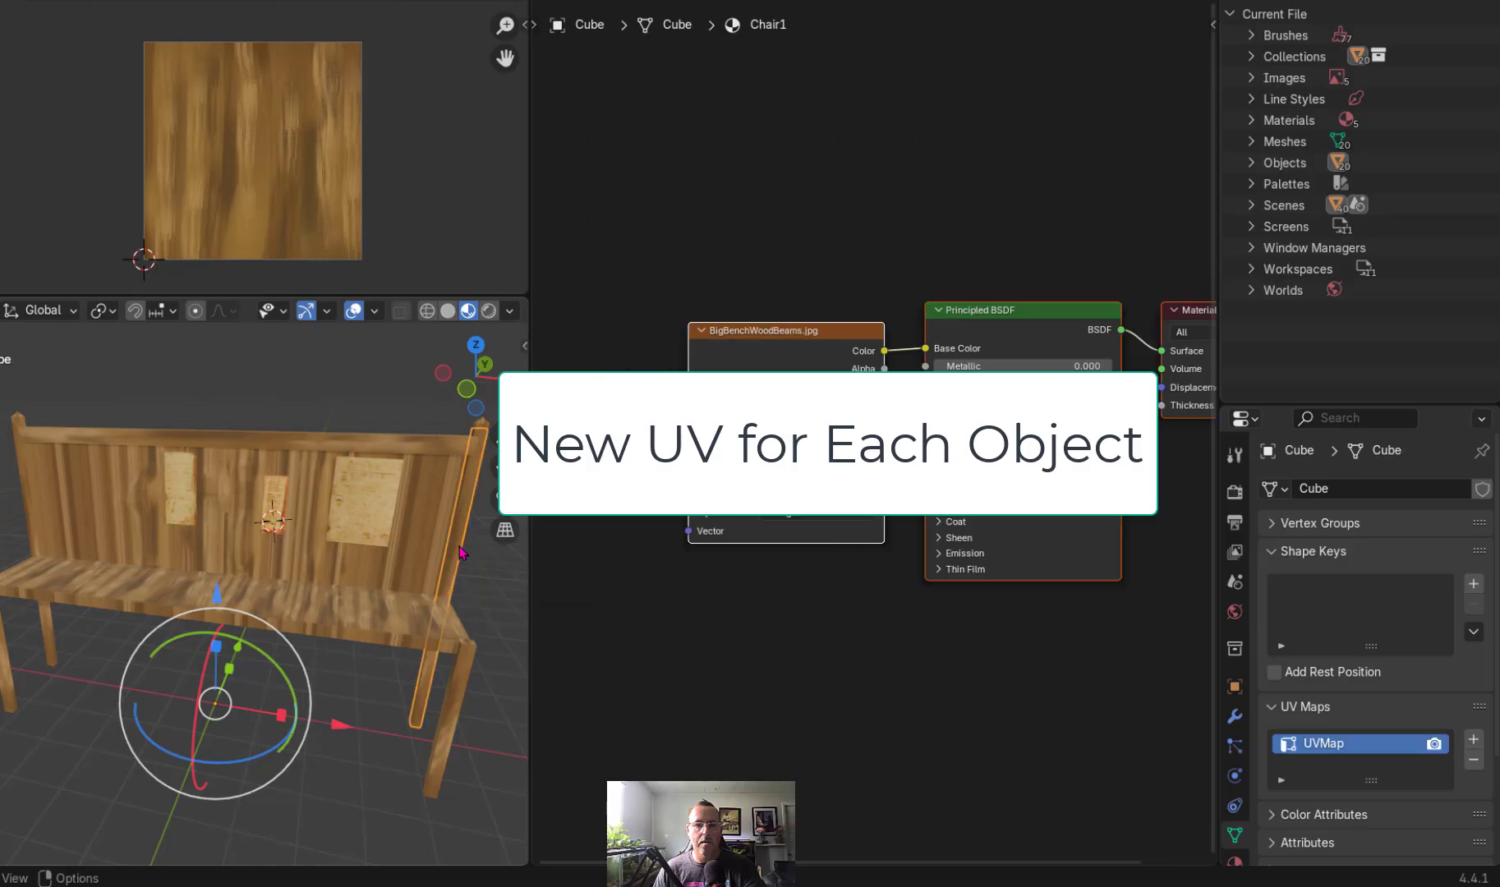
pyautogui.click(1473, 739)
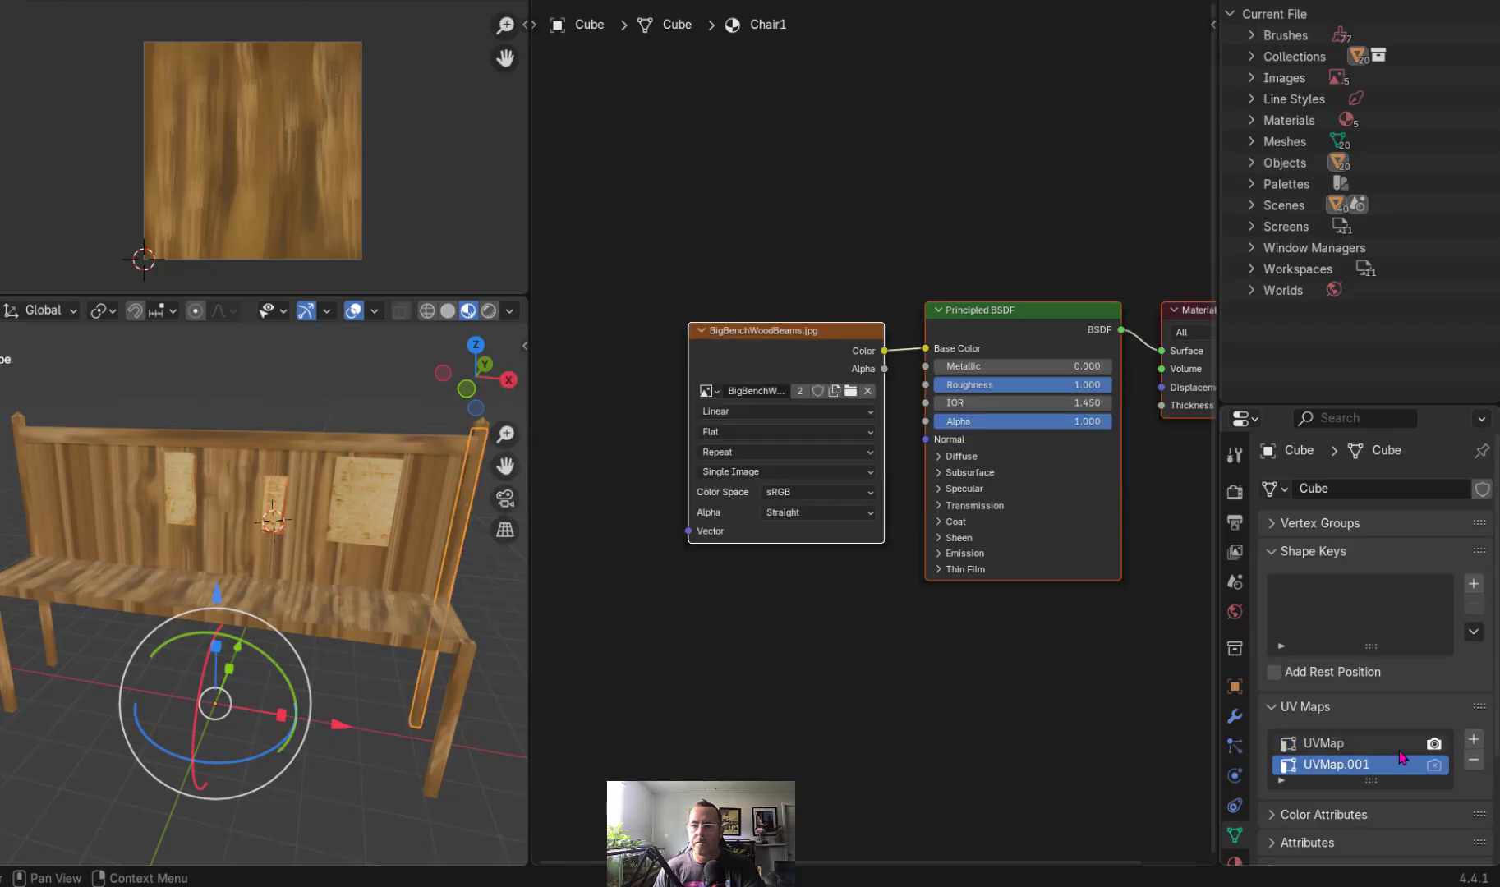
pyautogui.doubleClick(1343, 765)
pyautogui.write('BakeBigBench')
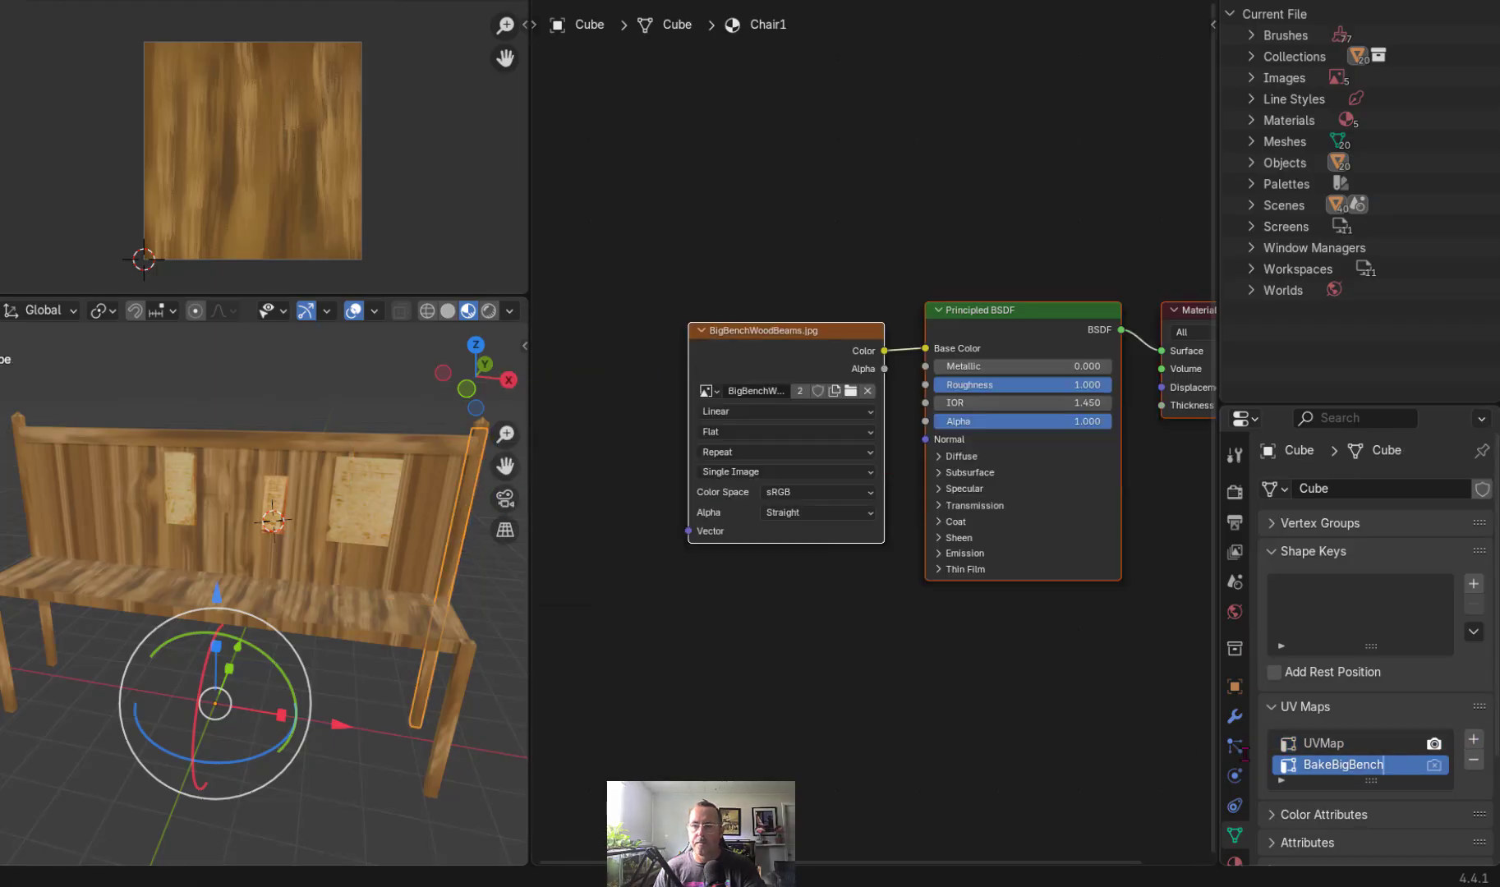
pyautogui.press('Return')
# - Give the top rail and the leftmost back panel their own second UV map named BakeBigBench
pyautogui.click(476, 431)
pyautogui.click(1473, 740)
pyautogui.click(246, 439)
pyautogui.click(1473, 740)
pyautogui.click(72, 501)
pyautogui.click(1475, 742)
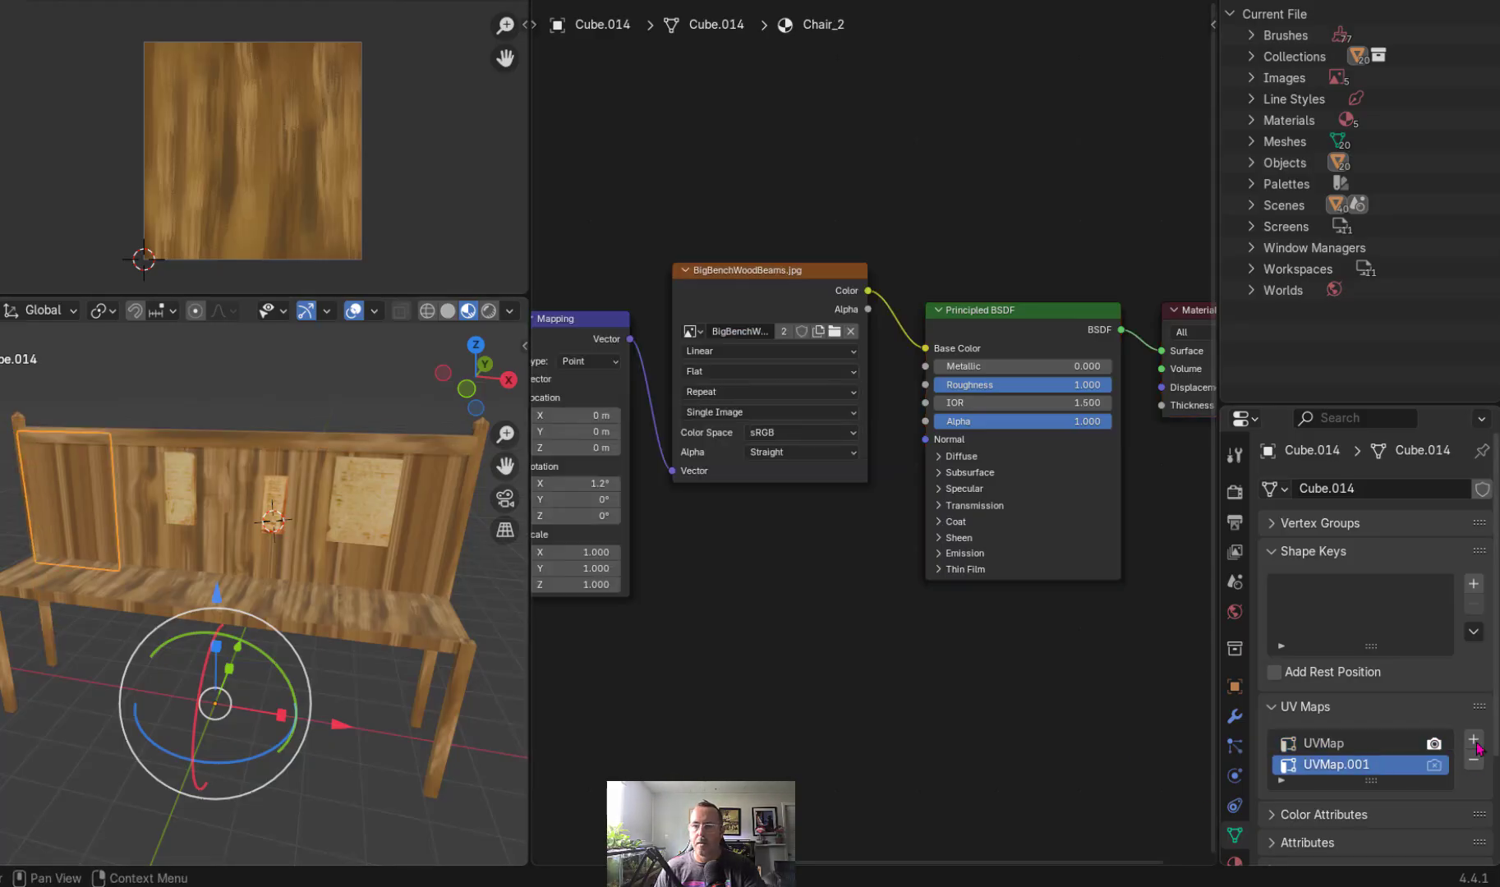
pyautogui.doubleClick(1343, 765)
pyautogui.write('BakeBigBench')
# - Add a second UV map named BakeBigBench to the large paper sheet and the small middle paper sheet
pyautogui.click(146, 501)
pyautogui.click(238, 496)
pyautogui.click(366, 503)
pyautogui.click(1473, 740)
pyautogui.click(275, 494)
pyautogui.click(1473, 740)
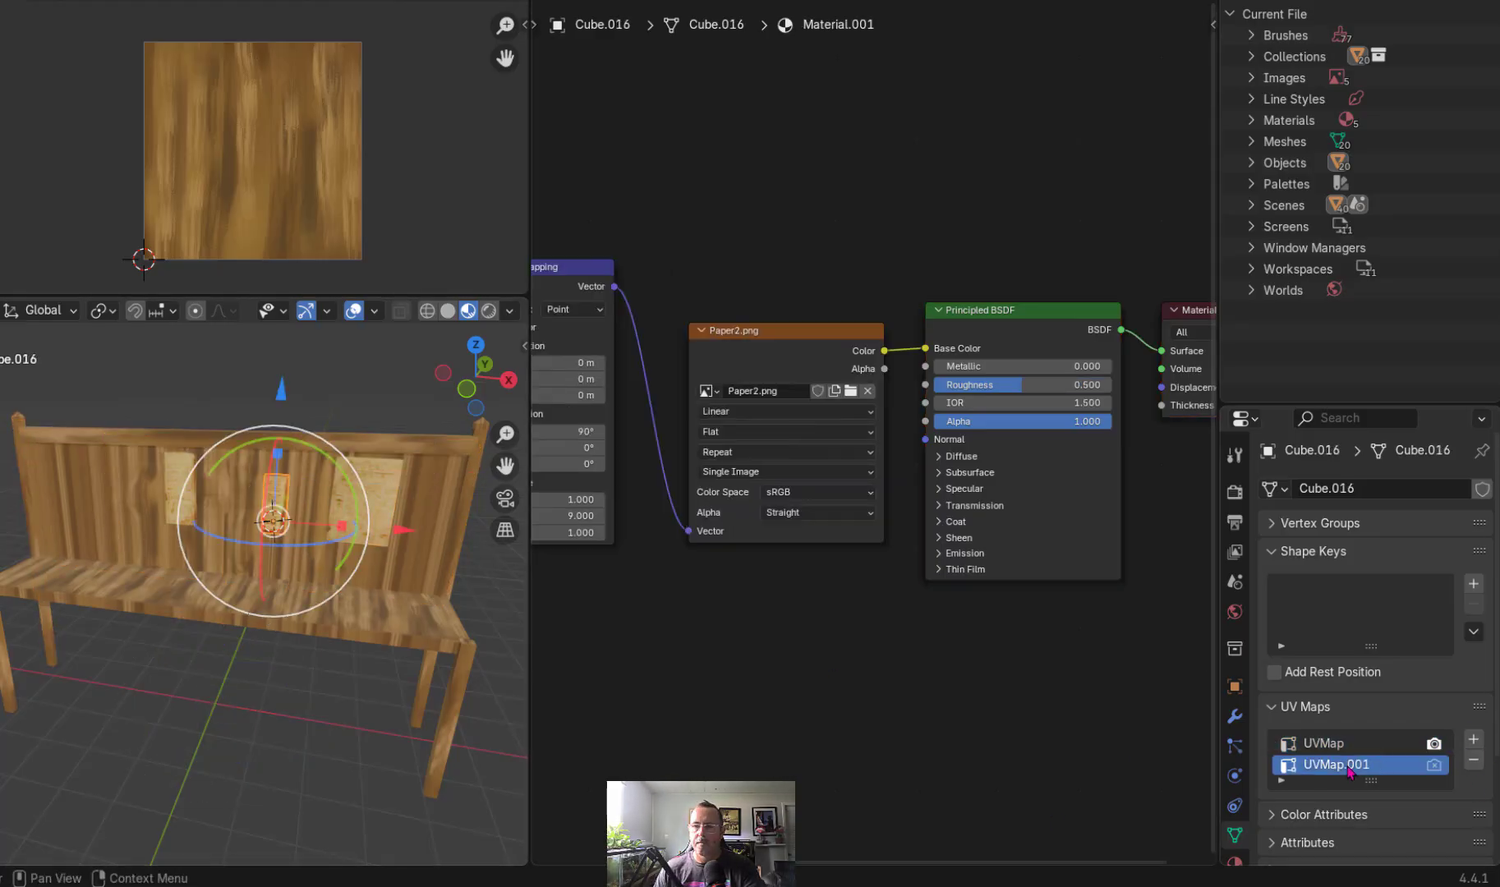
pyautogui.doubleClick(1349, 770)
pyautogui.write('BakeBigBench')
# - Add the BakeBigBench UV map to the remaining parts, including the left paper sheet and the other seat planks
pyautogui.click(180, 490)
pyautogui.click(312, 606)
pyautogui.click(150, 592)
pyautogui.click(1473, 740)
pyautogui.doubleClick(1363, 769)
pyautogui.click(51, 632)
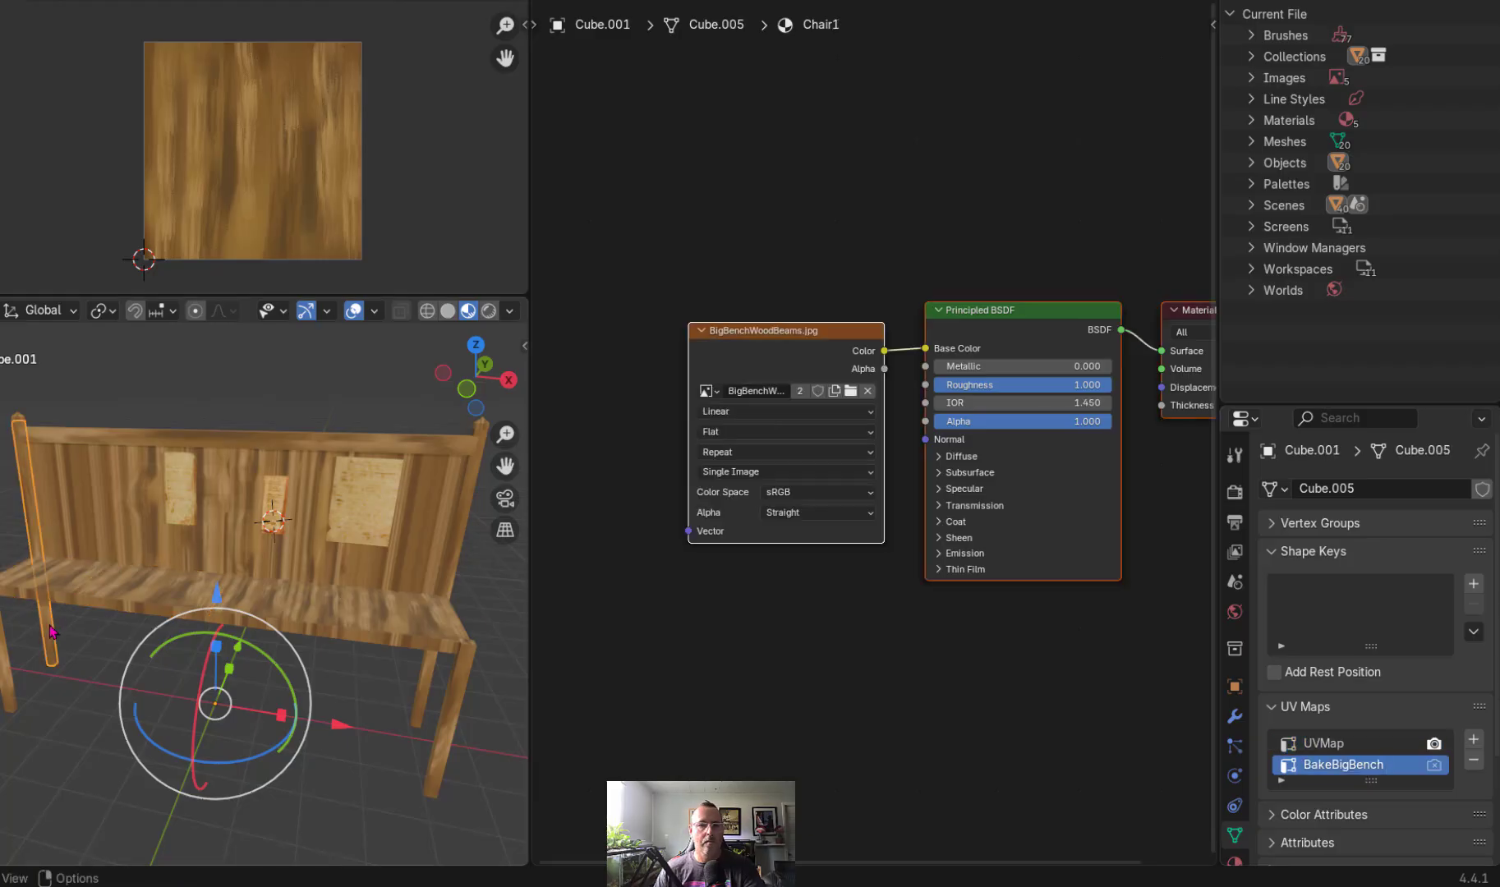
# - Check the posts, paper sheets, back panels and seat planks one by one for BakeBigBench as the active UV map
pyautogui.click(461, 509)
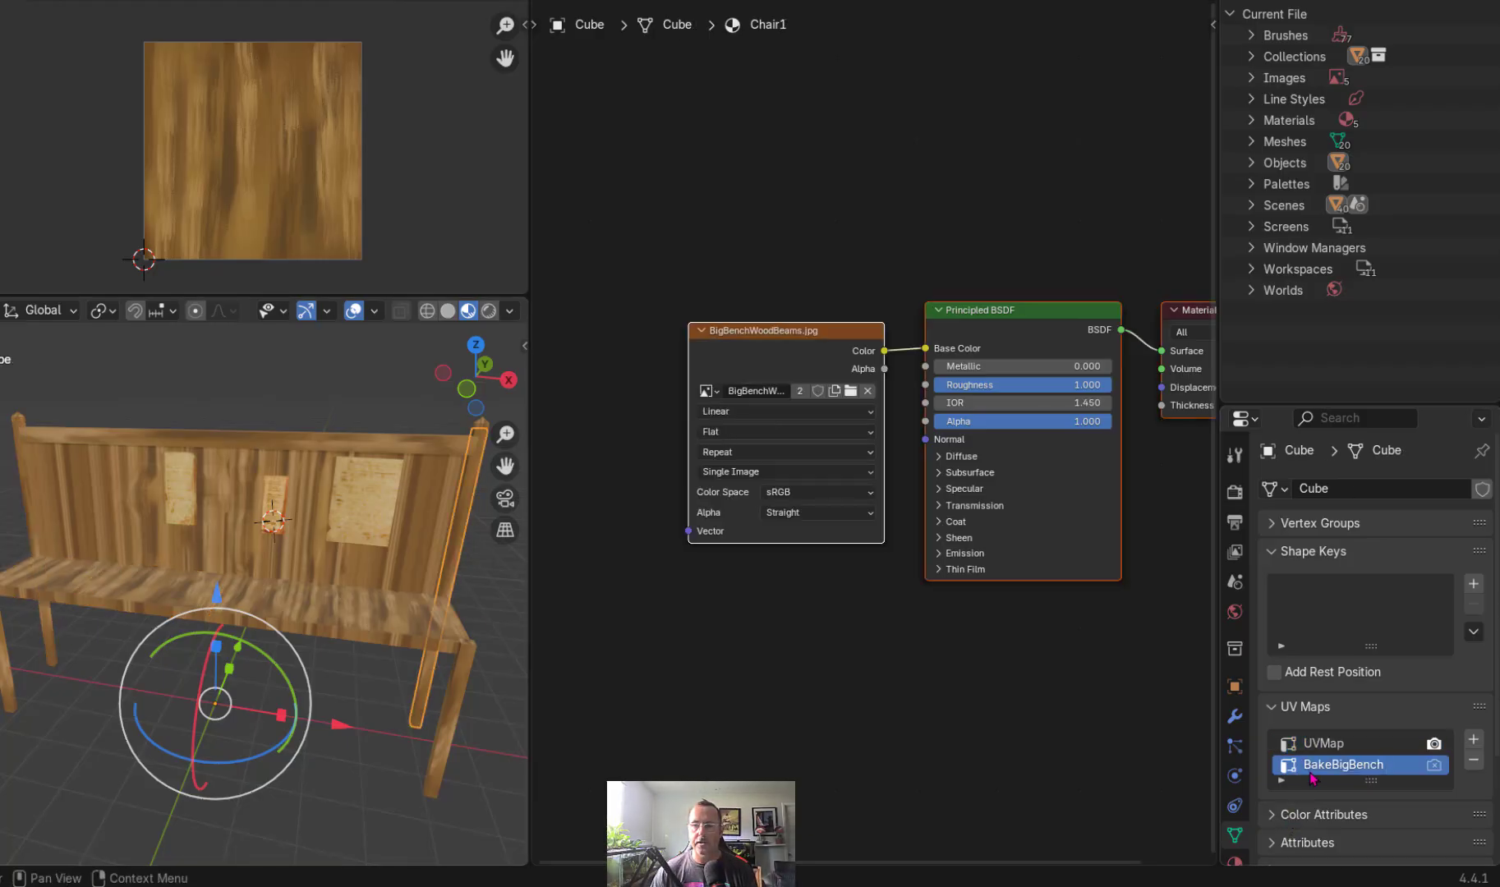
pyautogui.click(397, 553)
pyautogui.click(359, 515)
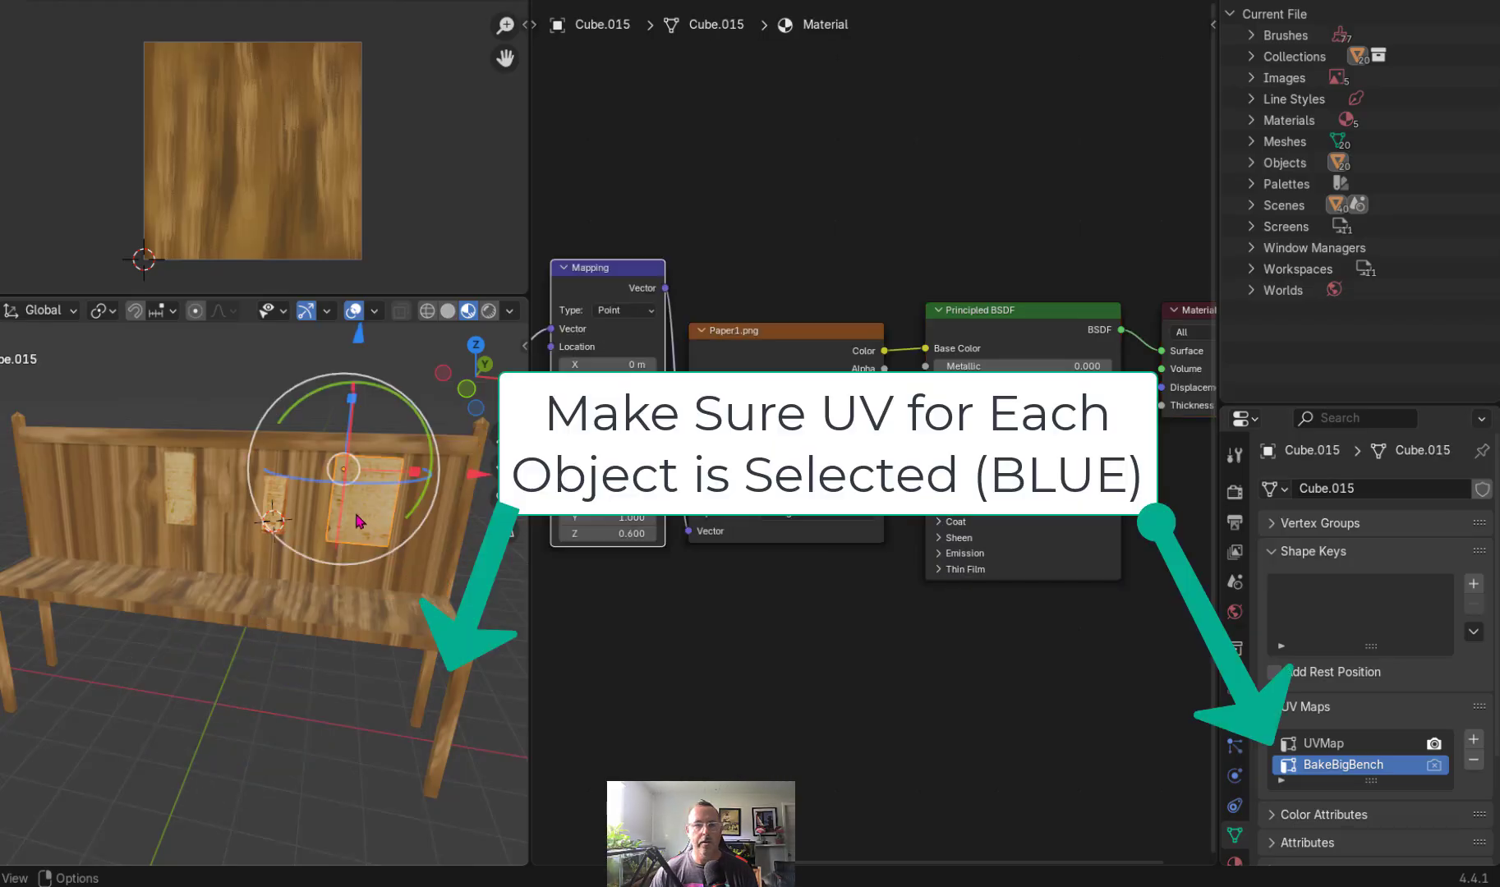
pyautogui.click(275, 502)
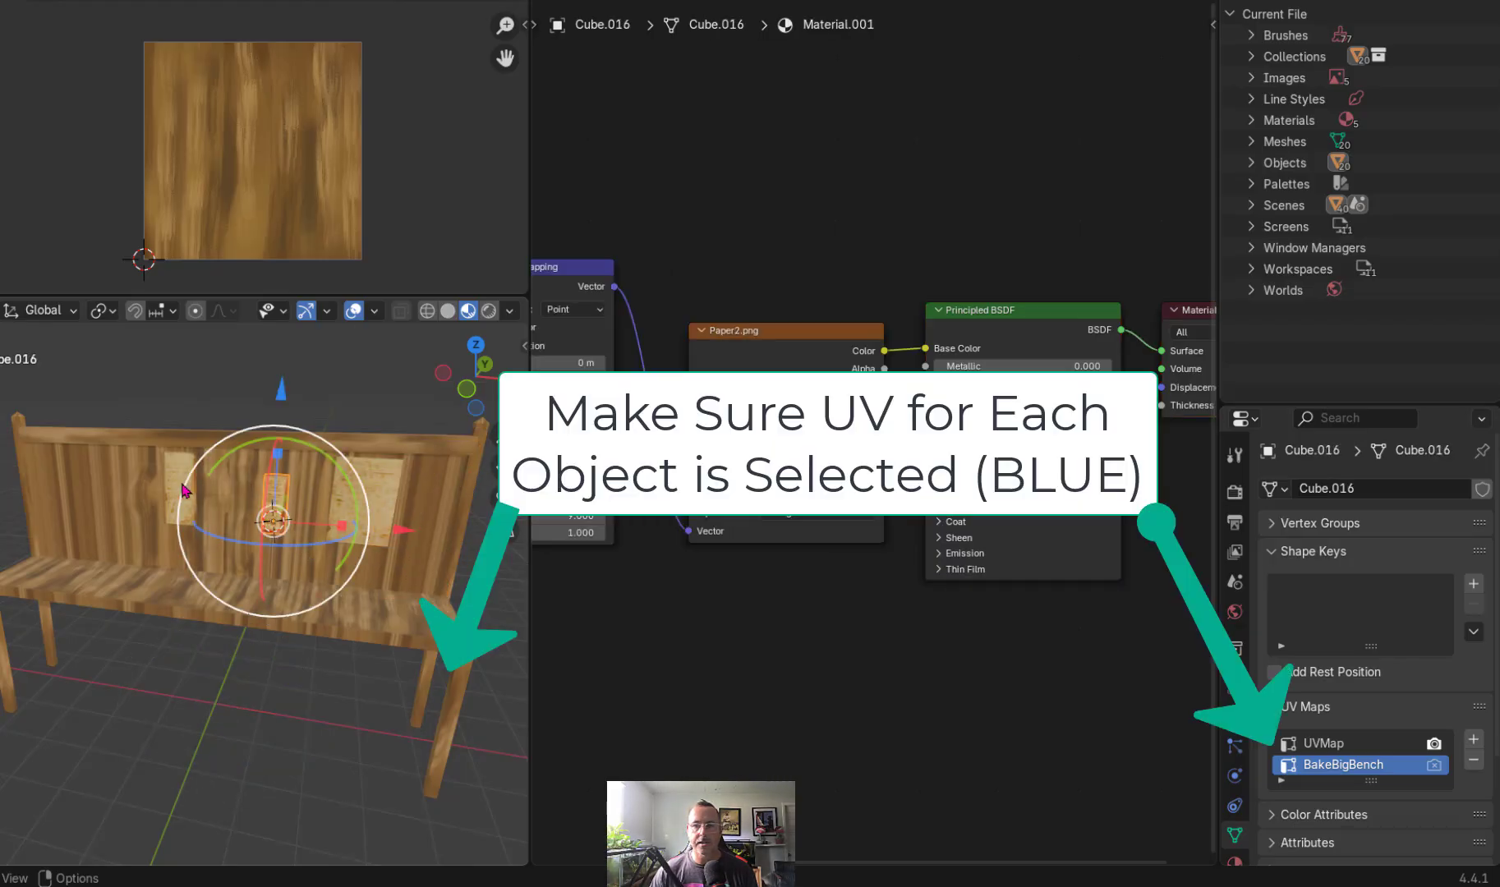
pyautogui.click(171, 509)
pyautogui.click(127, 530)
pyautogui.click(269, 573)
pyautogui.click(281, 607)
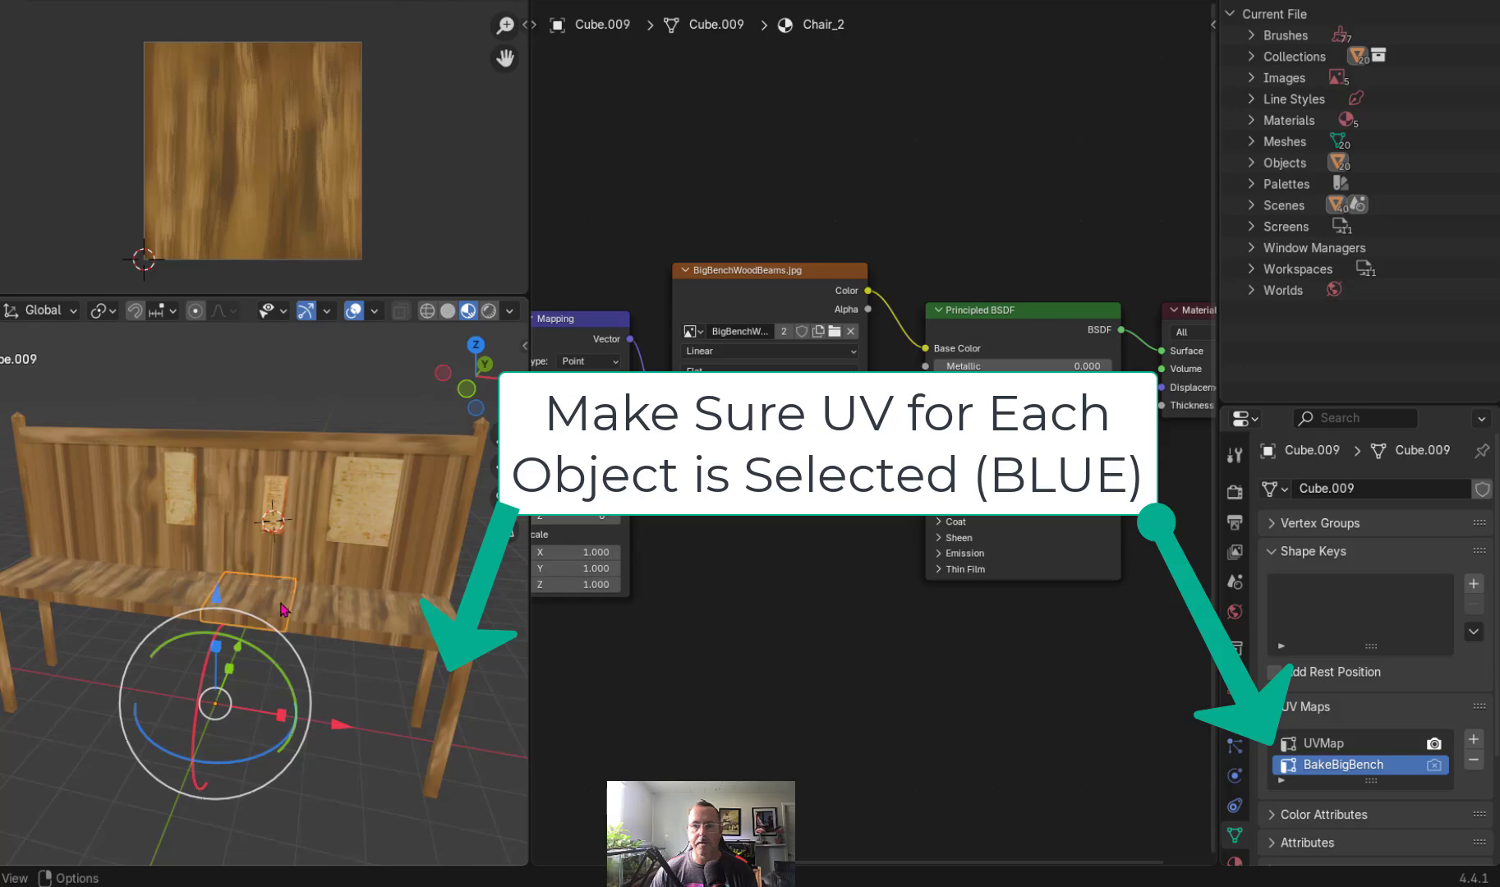
pyautogui.click(320, 615)
pyautogui.click(367, 617)
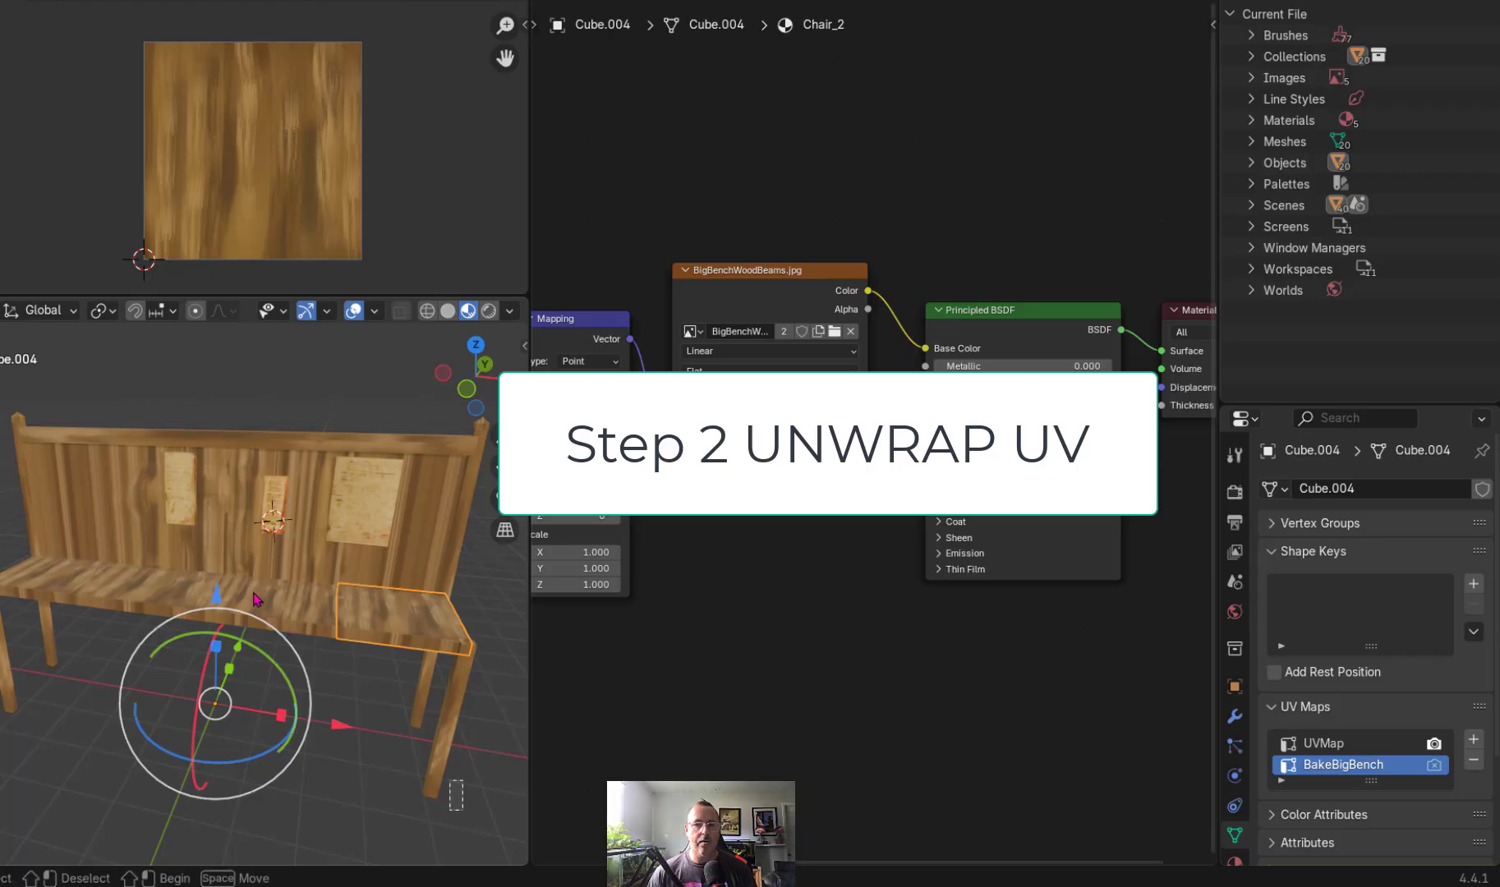
# - Unwrap all bench parts together in Edit Mode with Smart UV Project, using an island margin of 0.004
pyautogui.press('a')
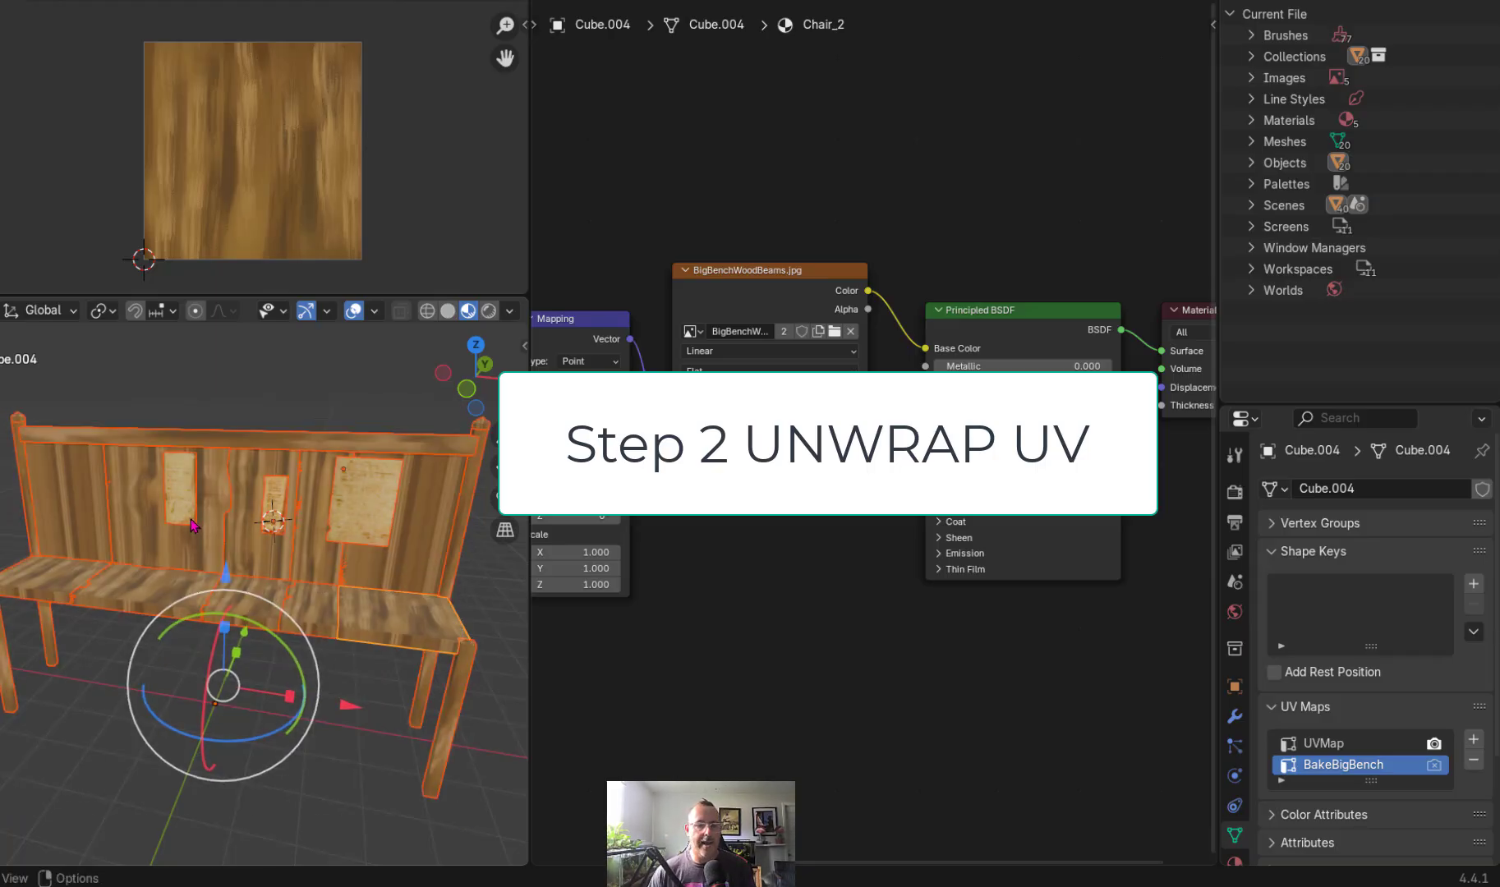
pyautogui.press('Tab')
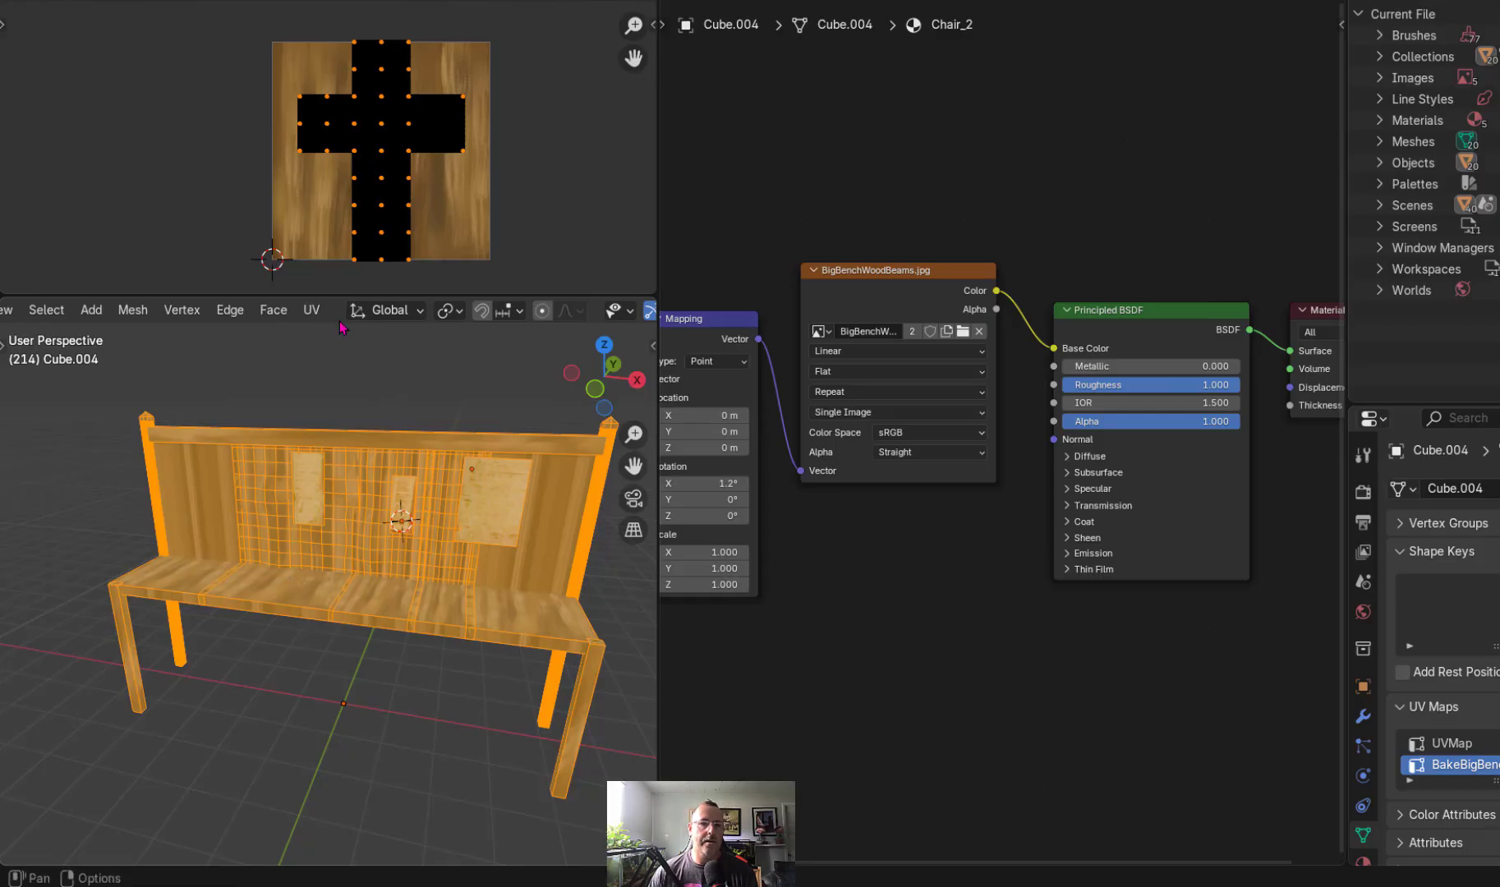
pyautogui.click(312, 316)
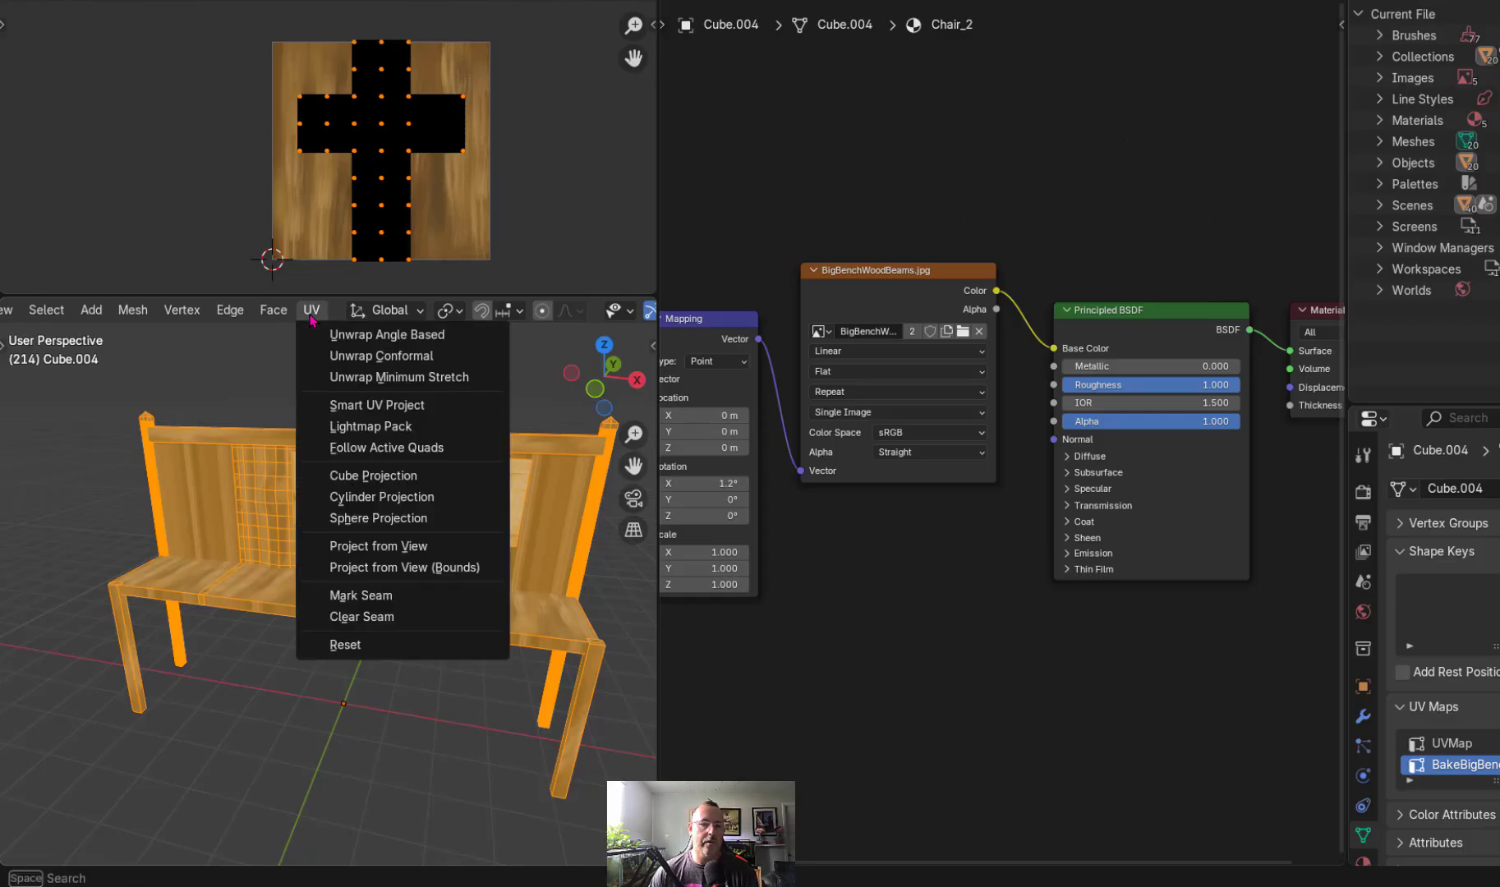
pyautogui.click(359, 405)
pyautogui.click(458, 488)
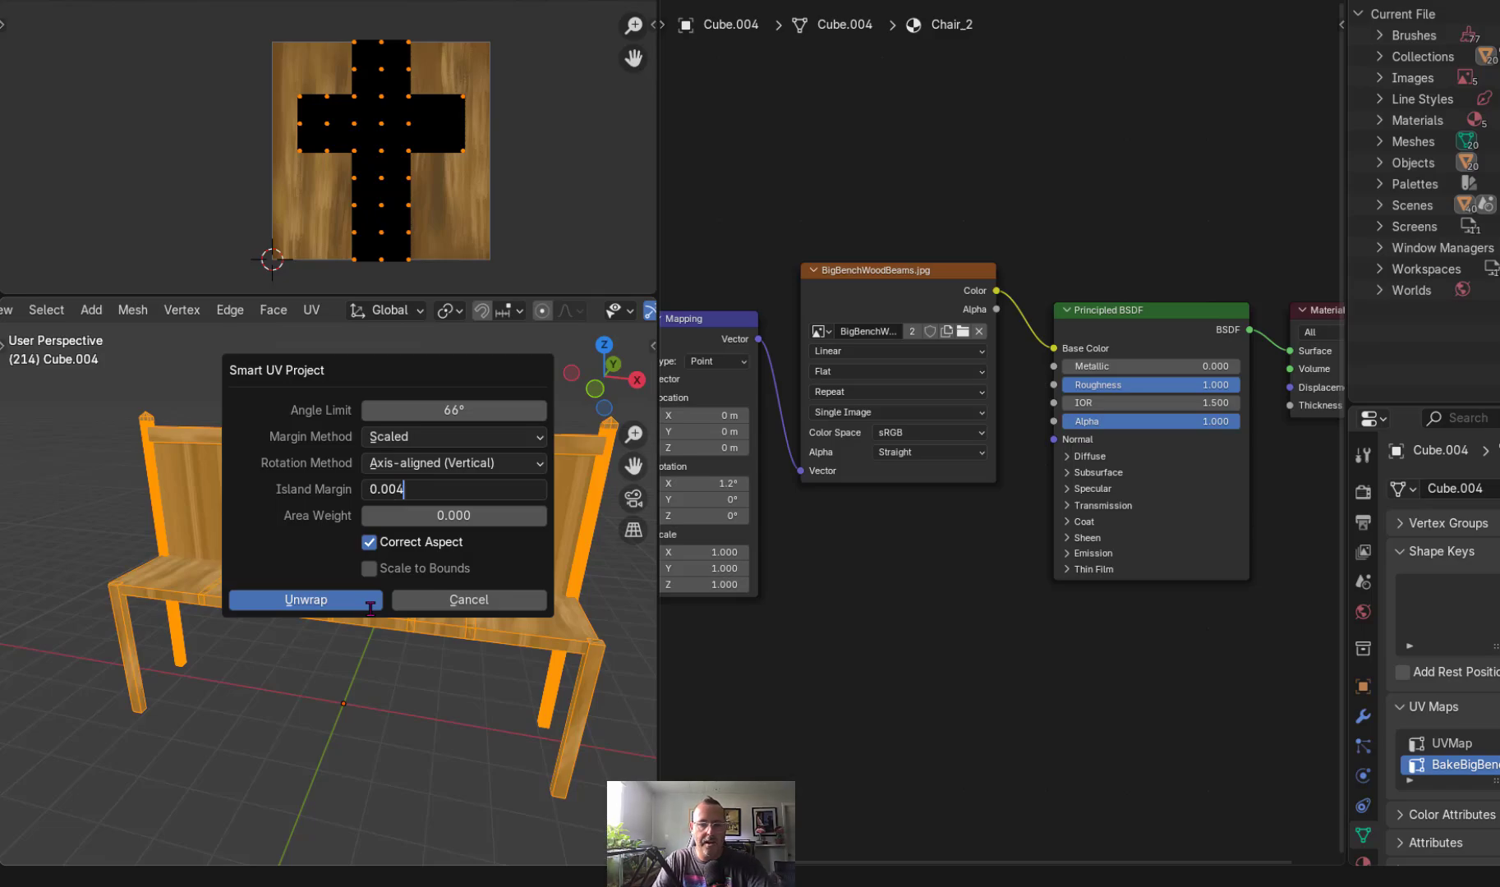
pyautogui.click(325, 600)
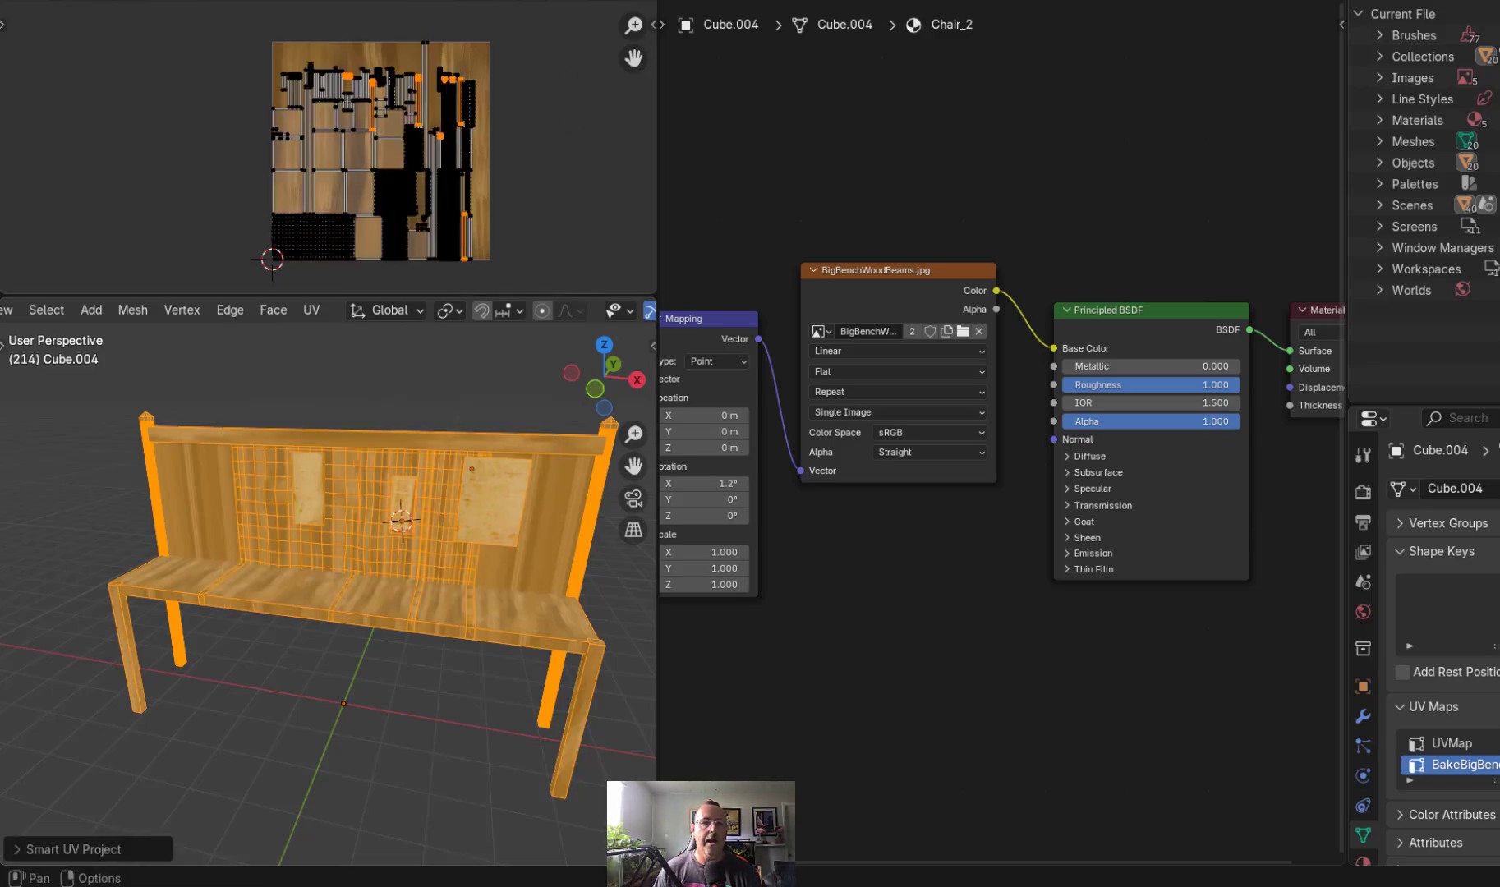
pyautogui.scroll(1, 396, 227)
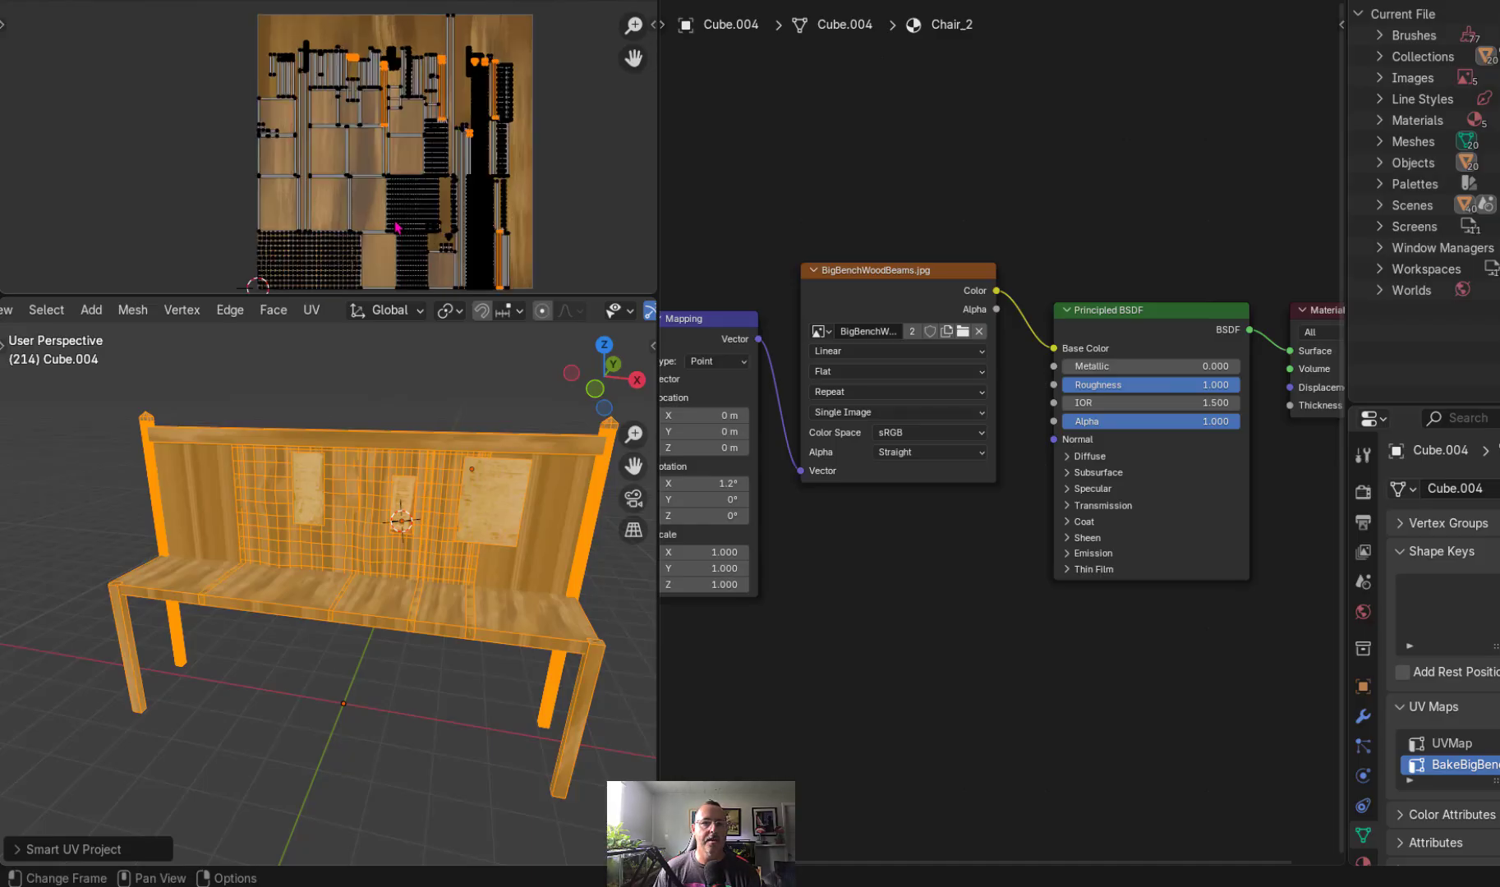
pyautogui.scroll(-1, 396, 228)
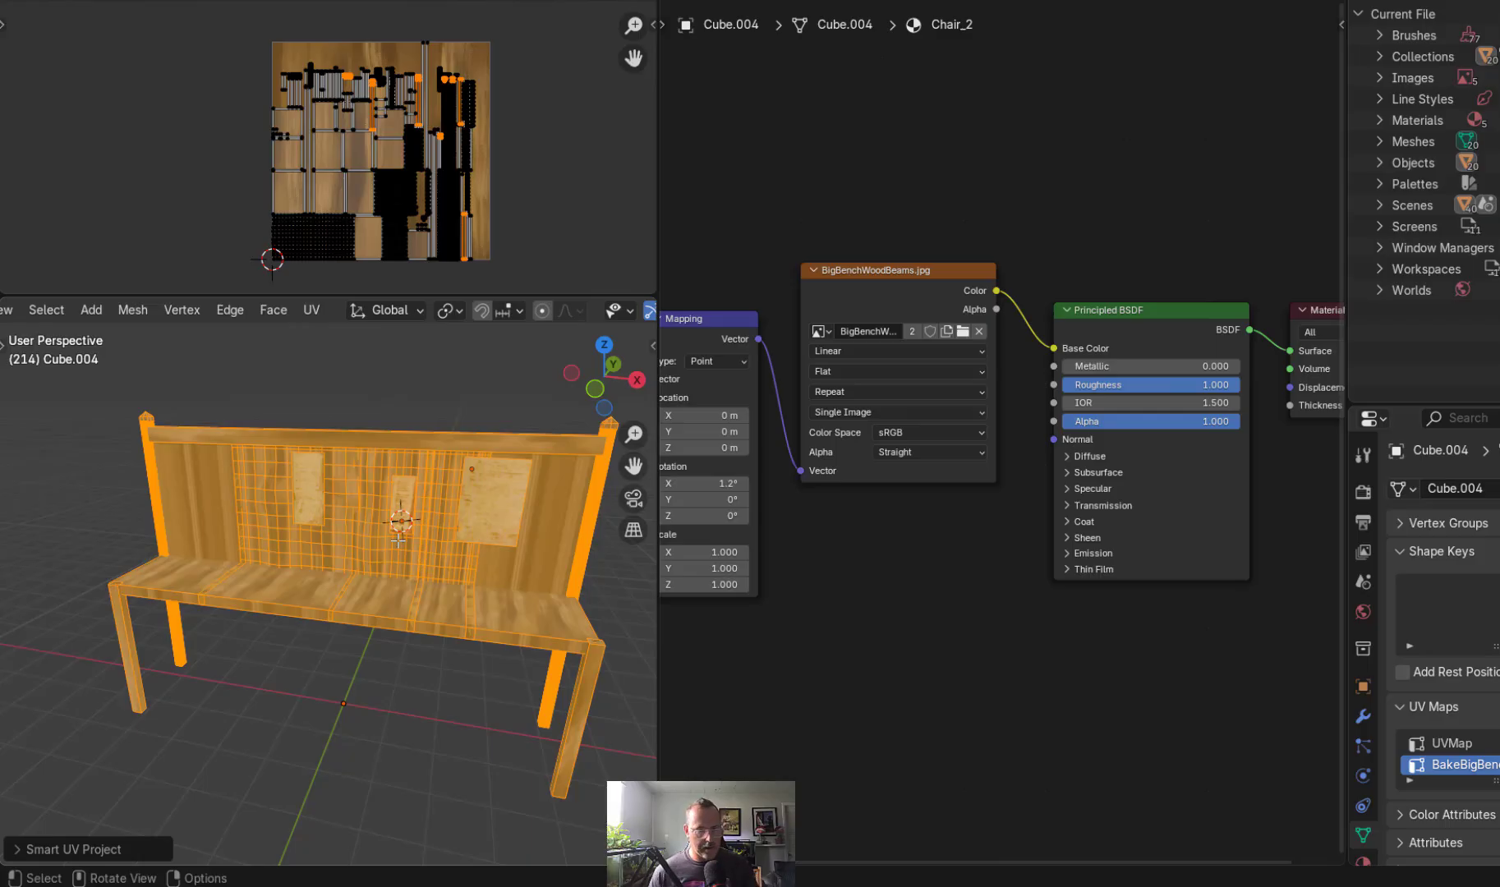
# - Select all the bench's UV islands and unlink BigBenchWoodBeams.jpg from the UV editor
pyautogui.moveTo(532, 273); pyautogui.dragTo(168, 56)
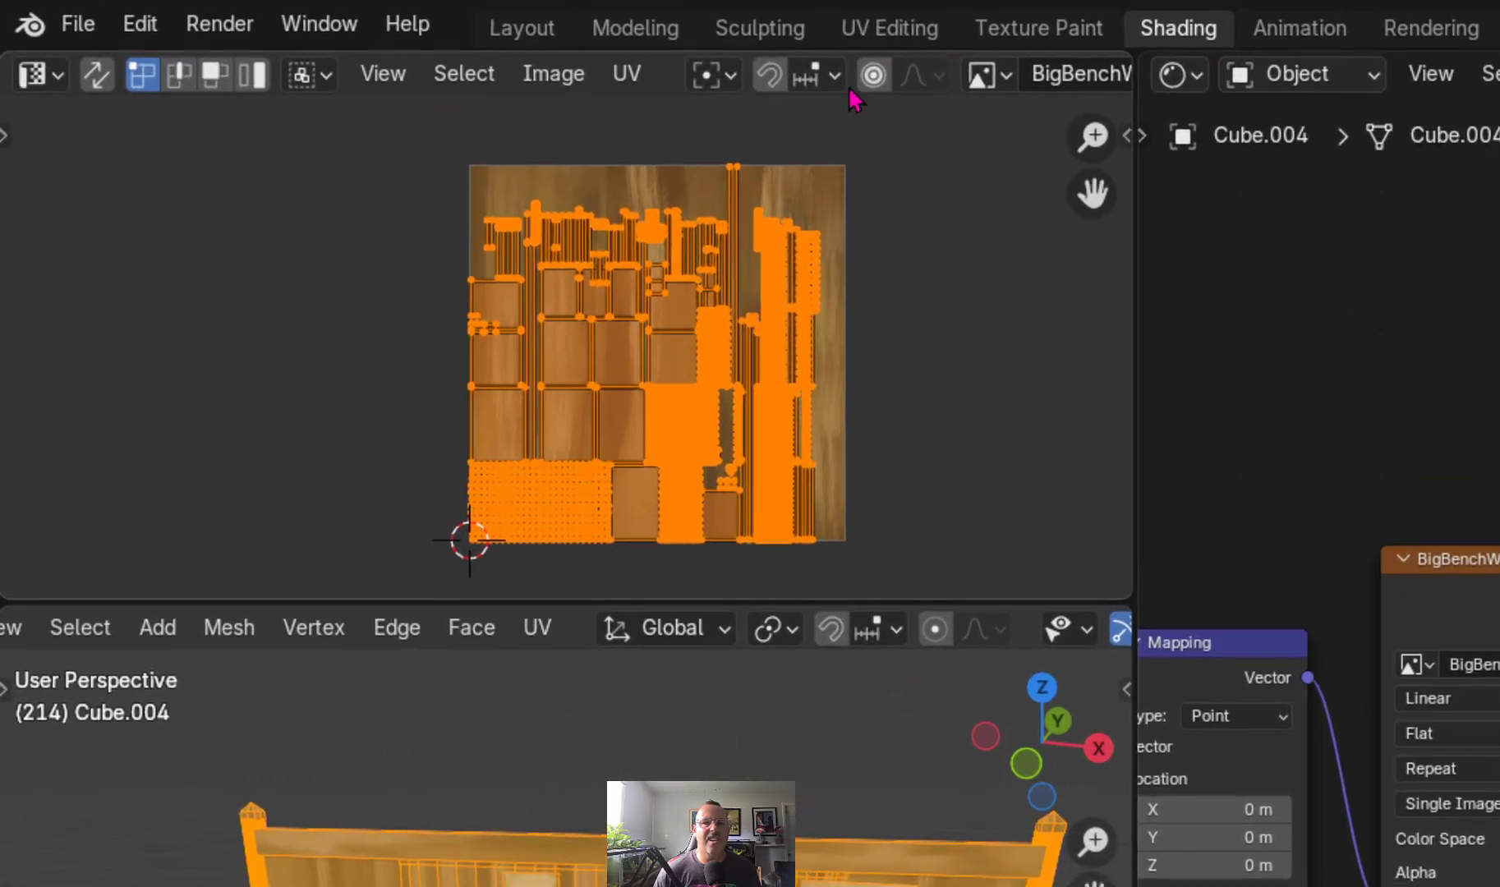
pyautogui.scroll(-5, 956, 86)
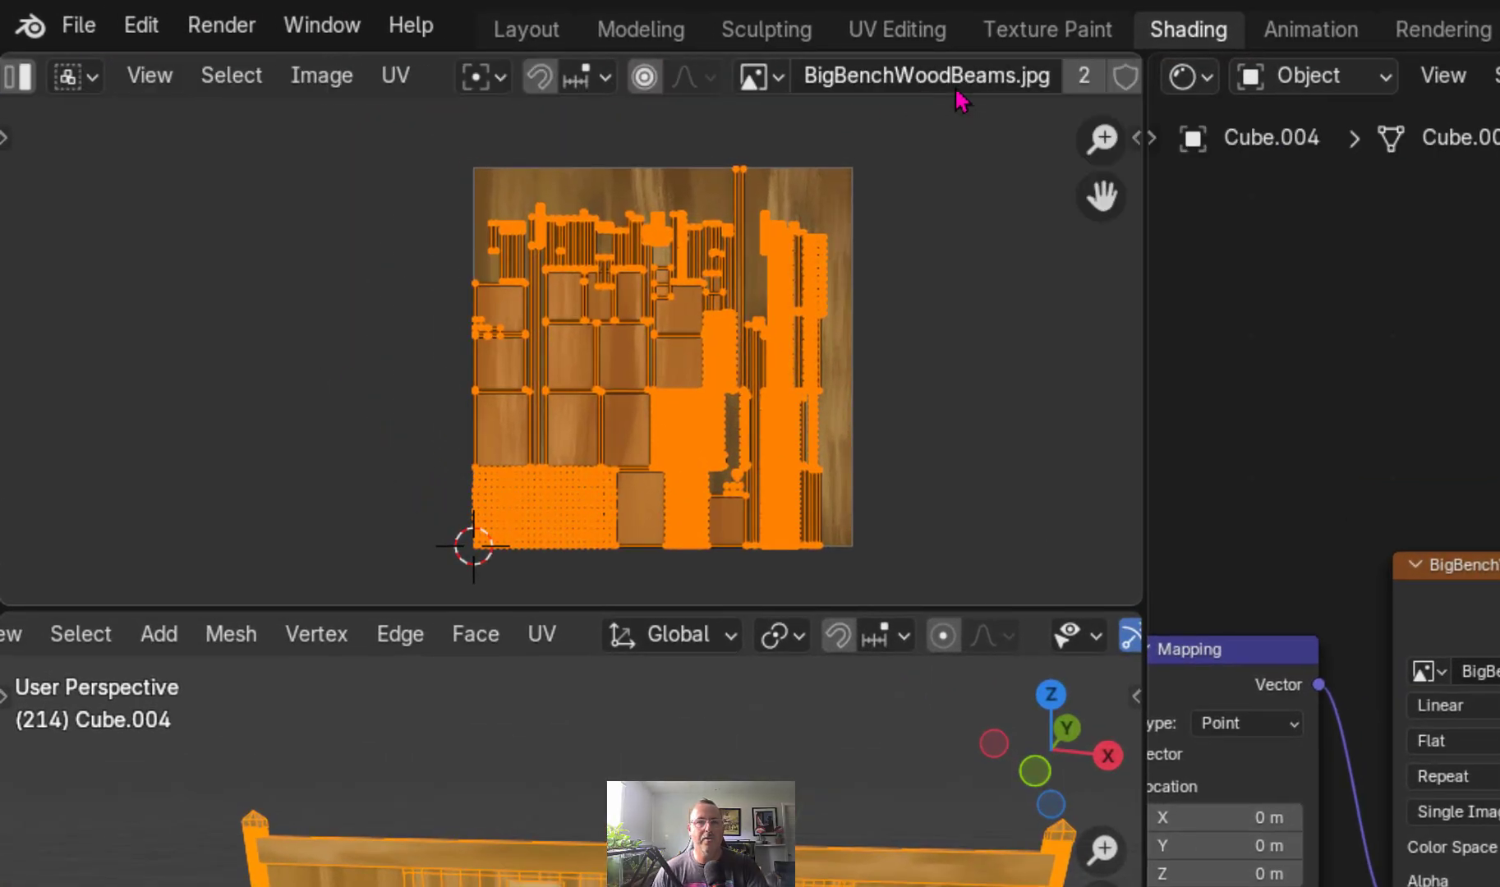
pyautogui.scroll(-3, 965, 94)
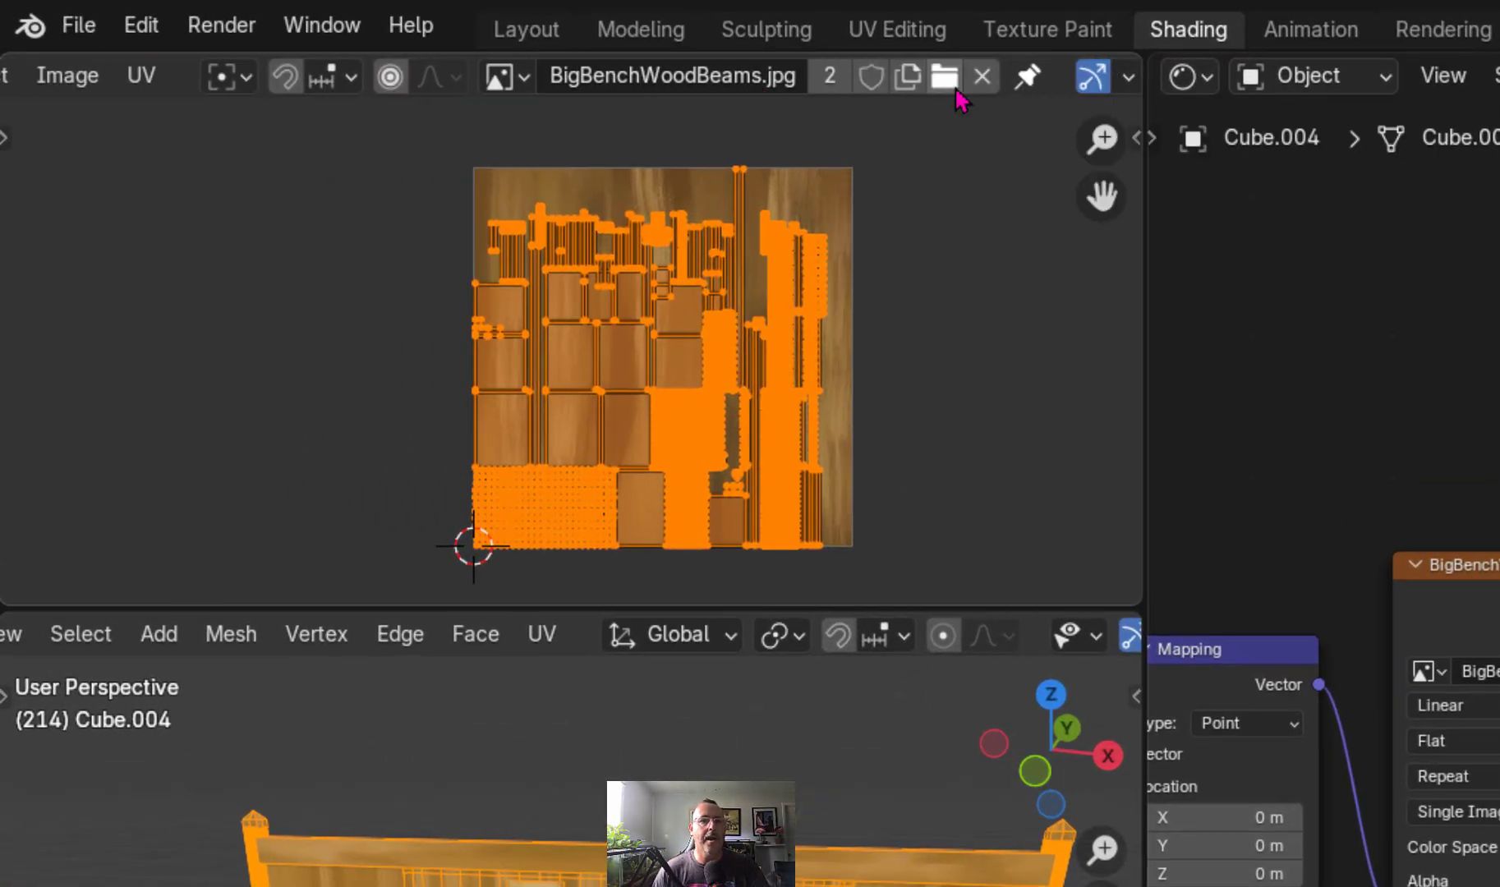
pyautogui.click(981, 78)
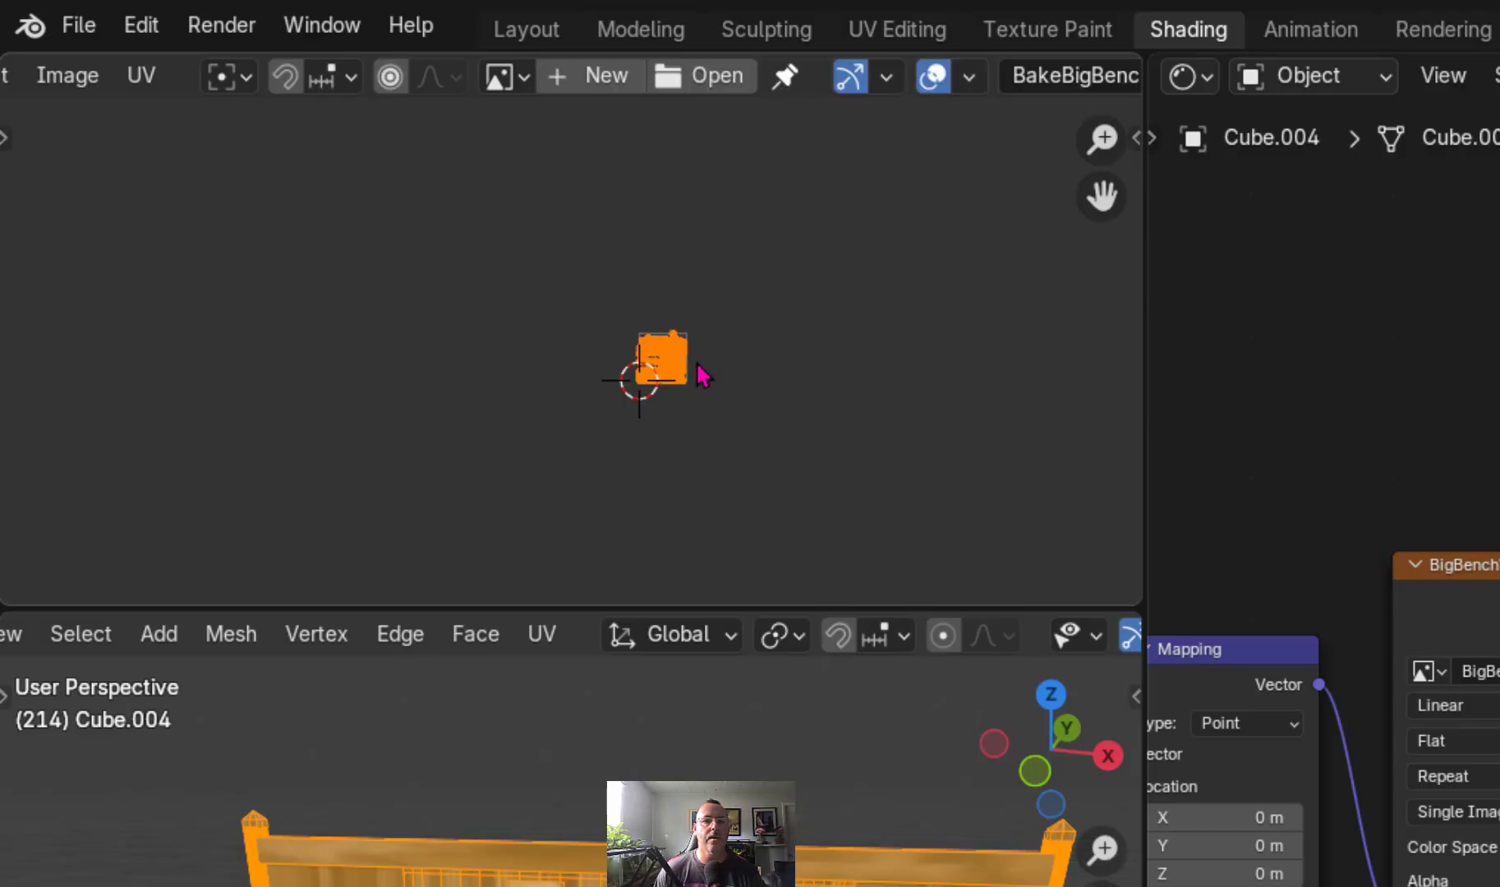
pyautogui.scroll(7, 698, 376)
pyautogui.scroll(1, 892, 410)
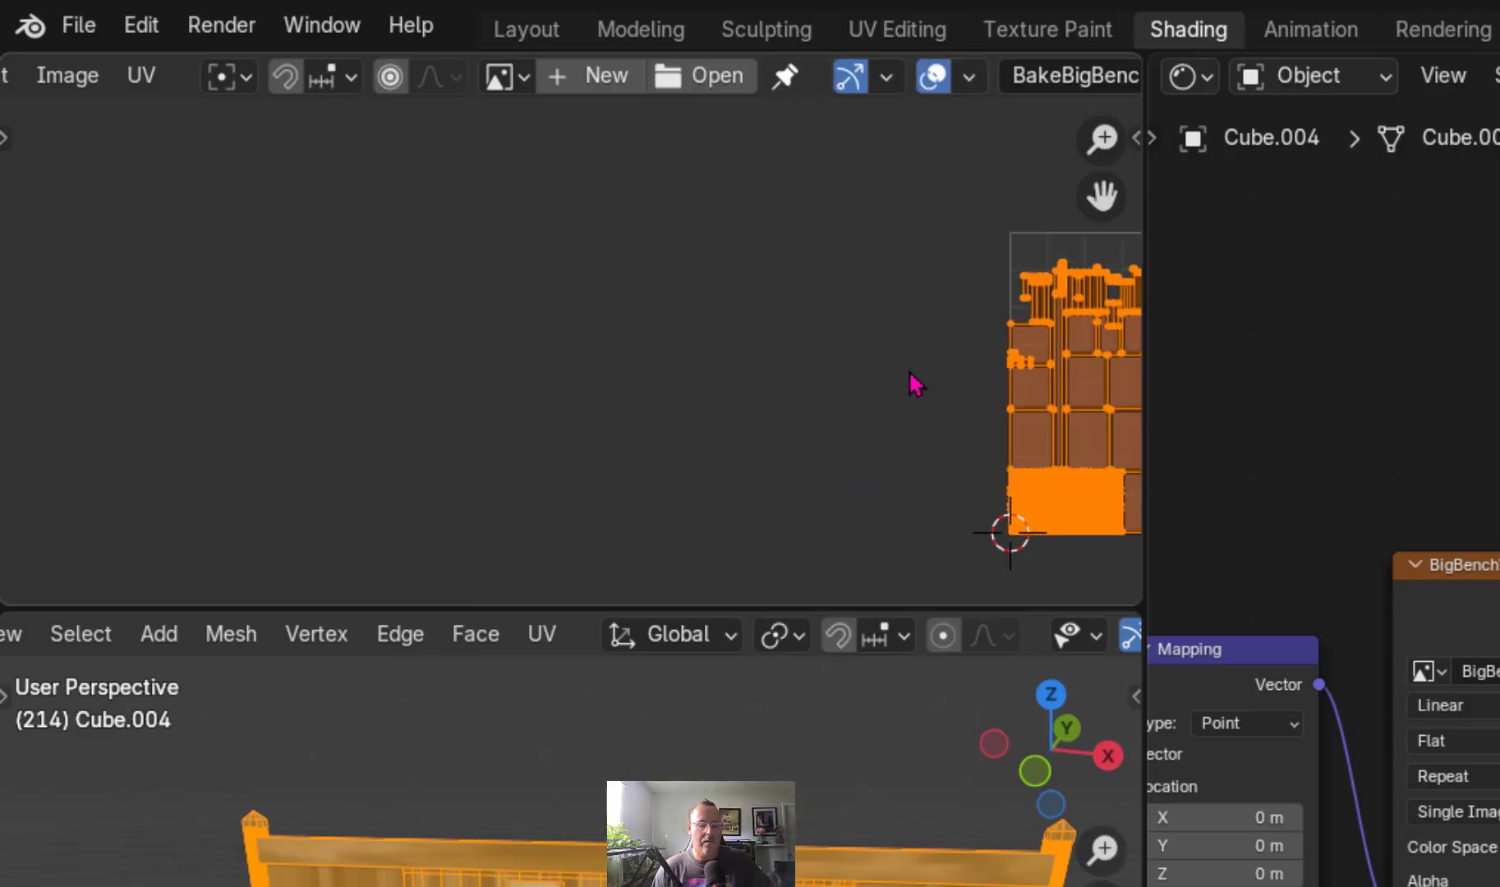
pyautogui.press('Home')
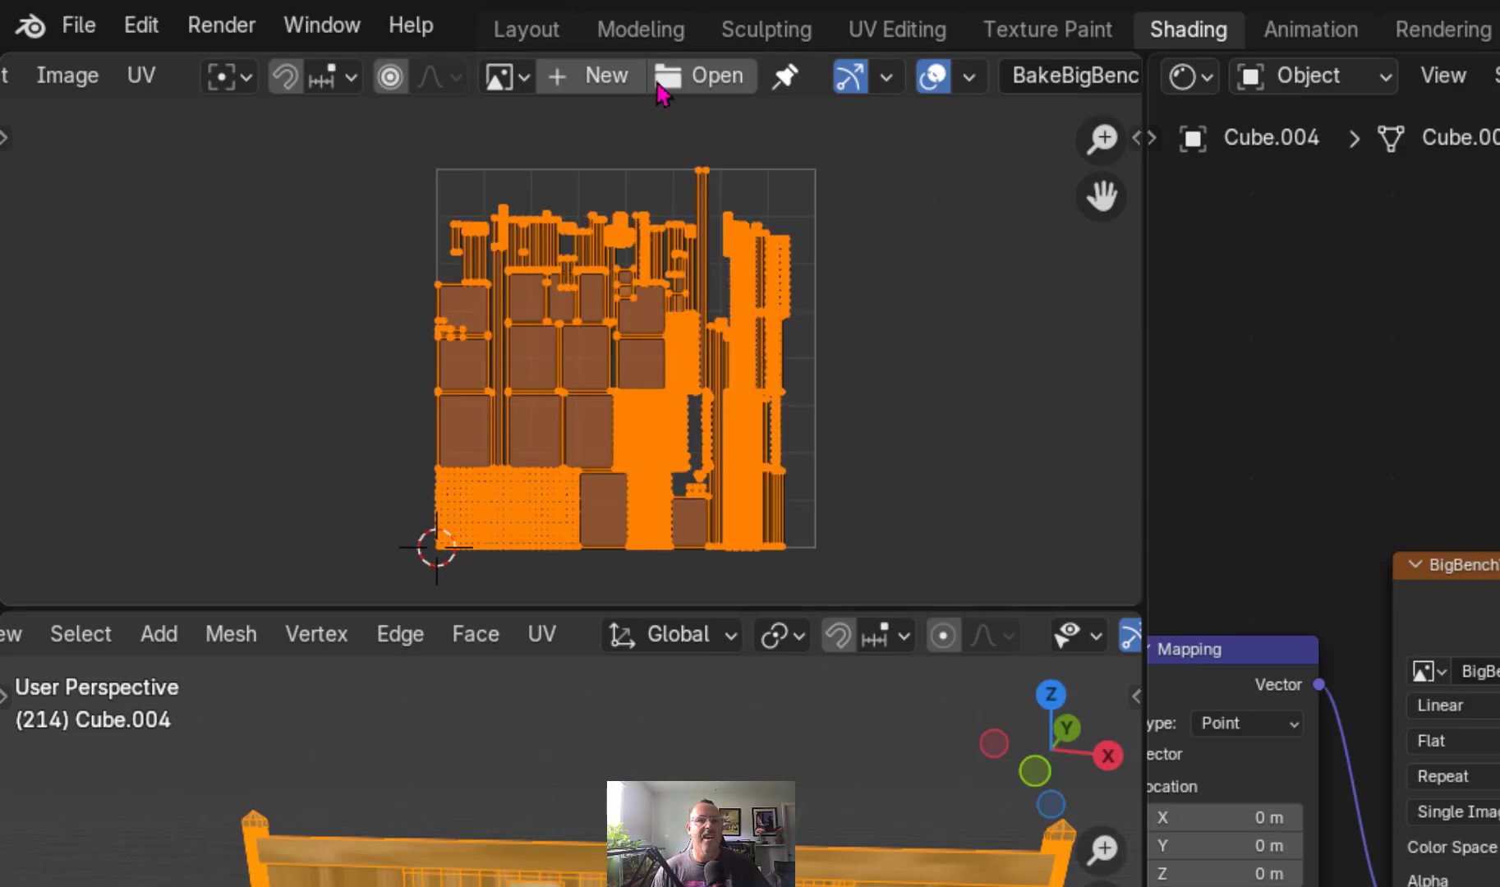
# - Create a new blank image named BigBenchIMAGE at 4096 by 4096 px in the UV editor
pyautogui.click(624, 82)
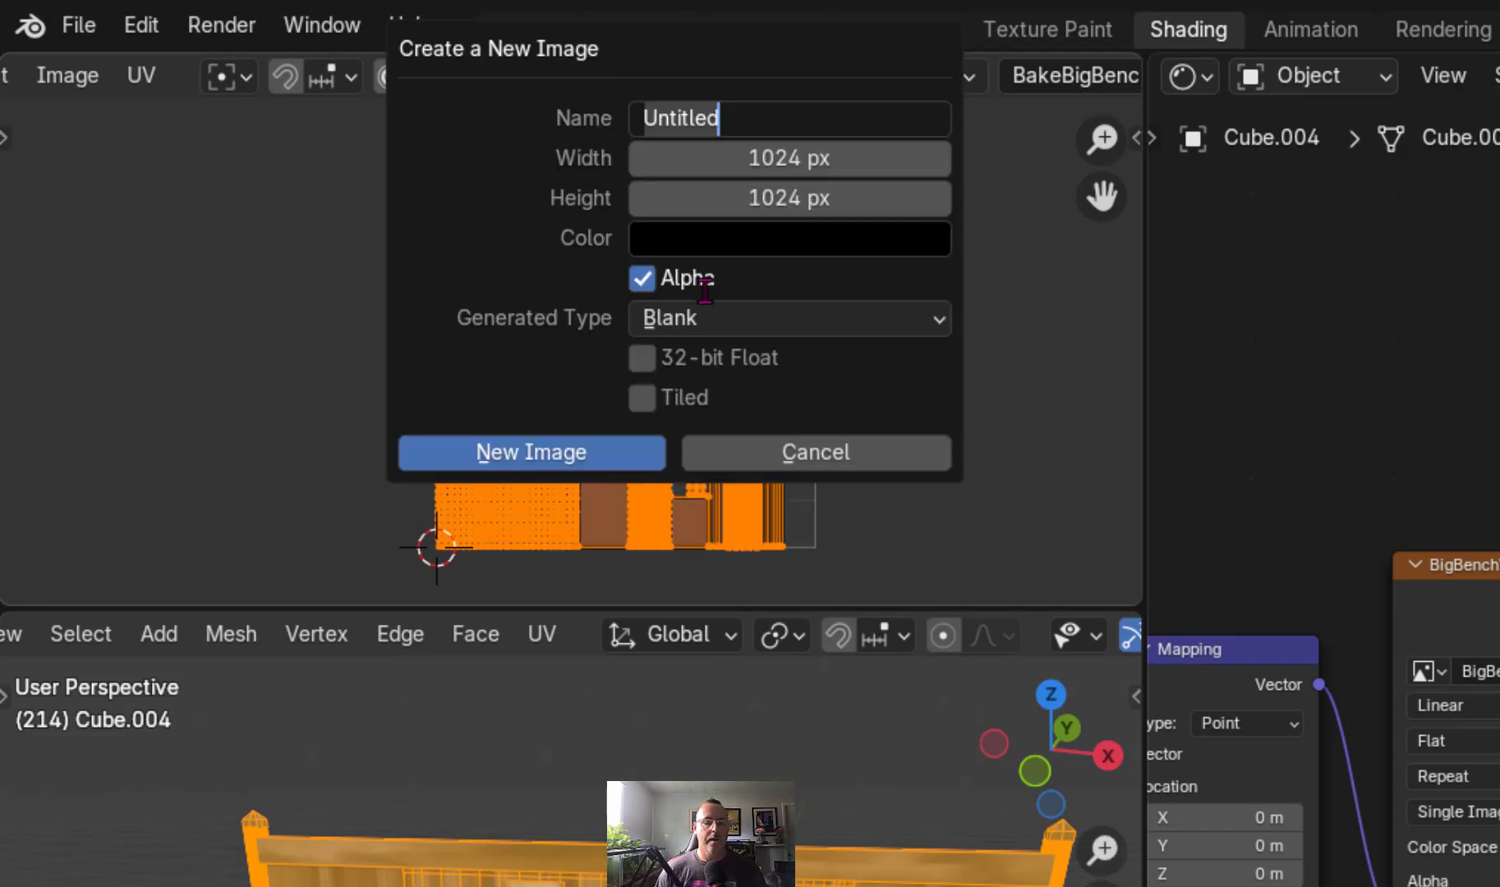
pyautogui.write('BigBench')
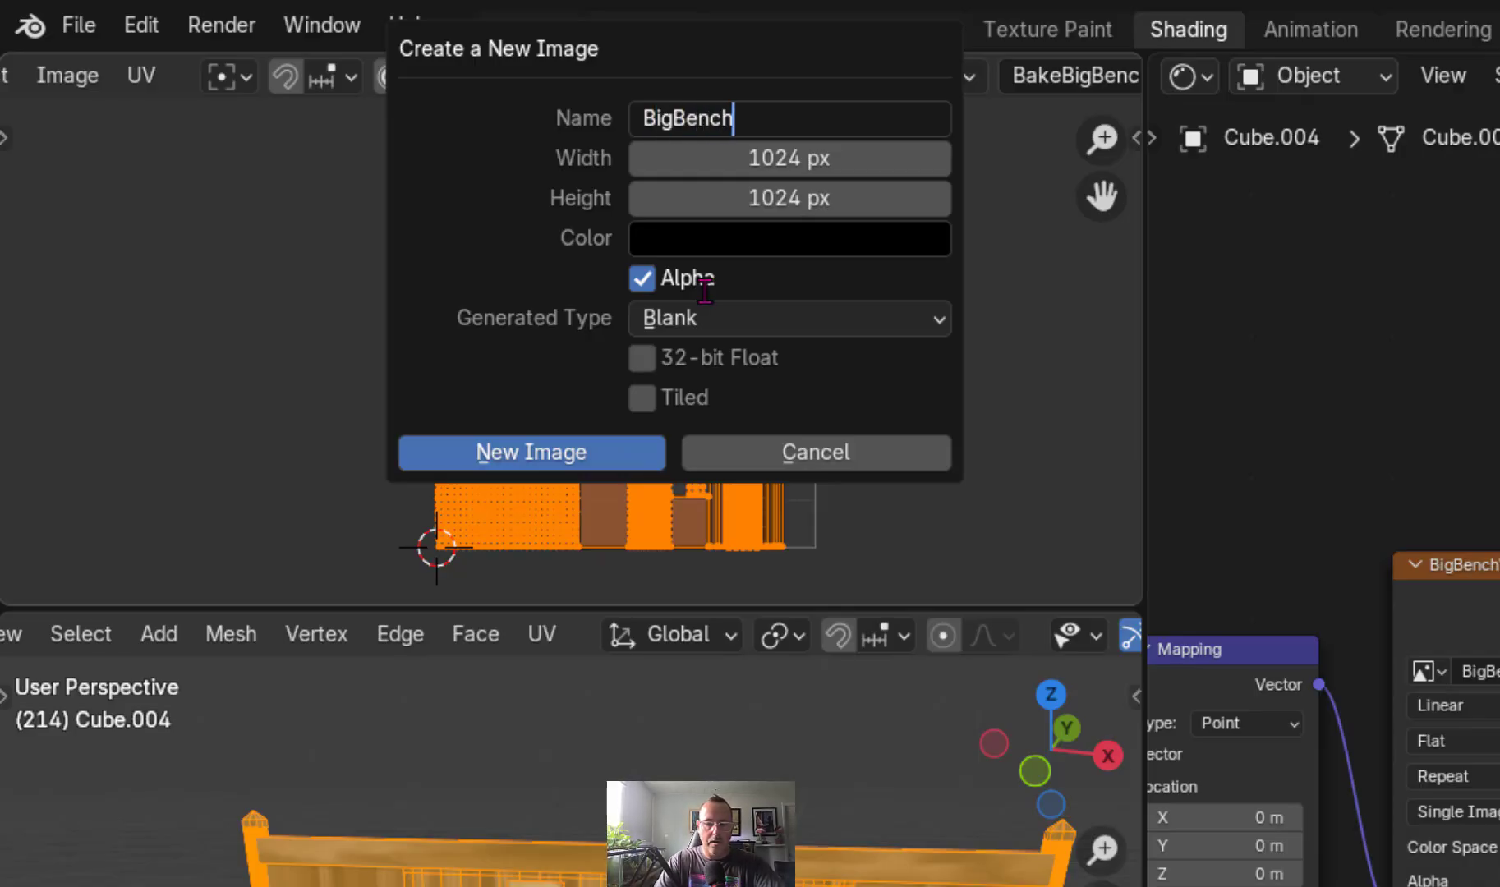
pyautogui.write('IMAGE')
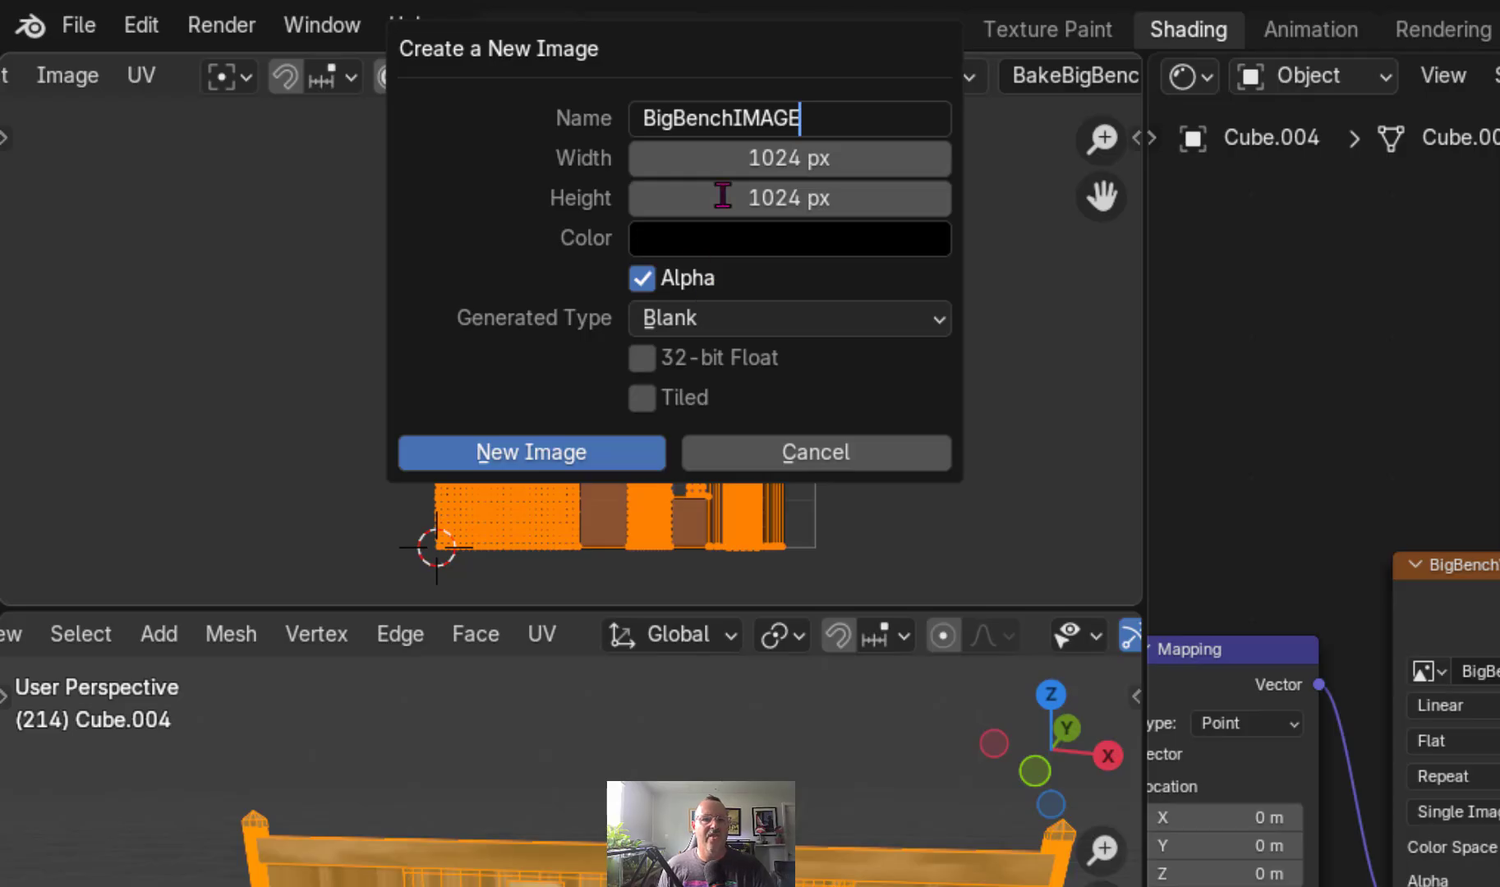
pyautogui.press('Return')
pyautogui.click(770, 157)
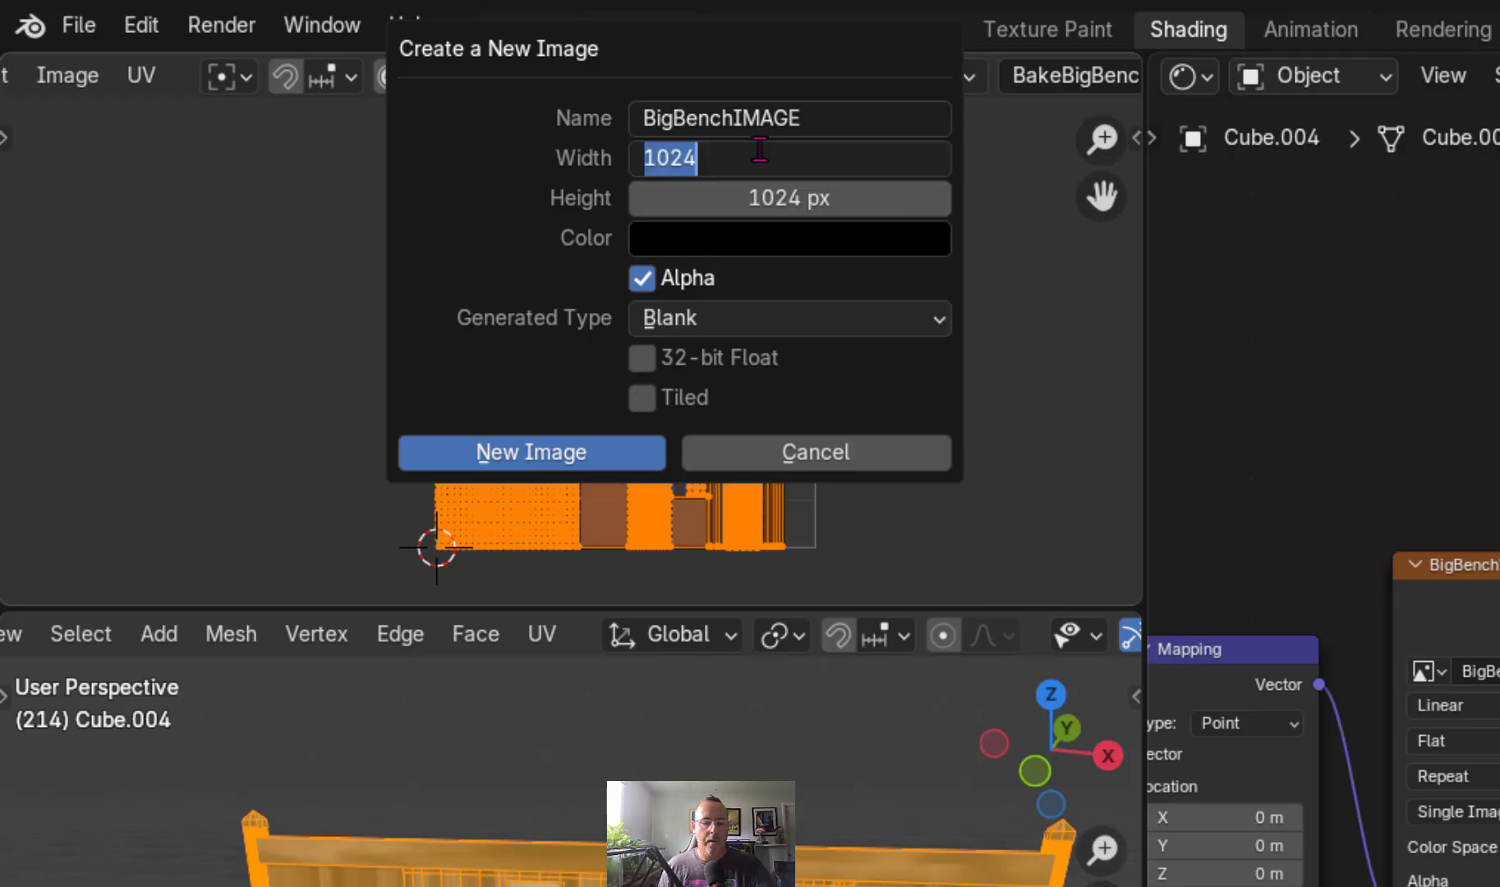
pyautogui.write('4096')
pyautogui.press('Tab')
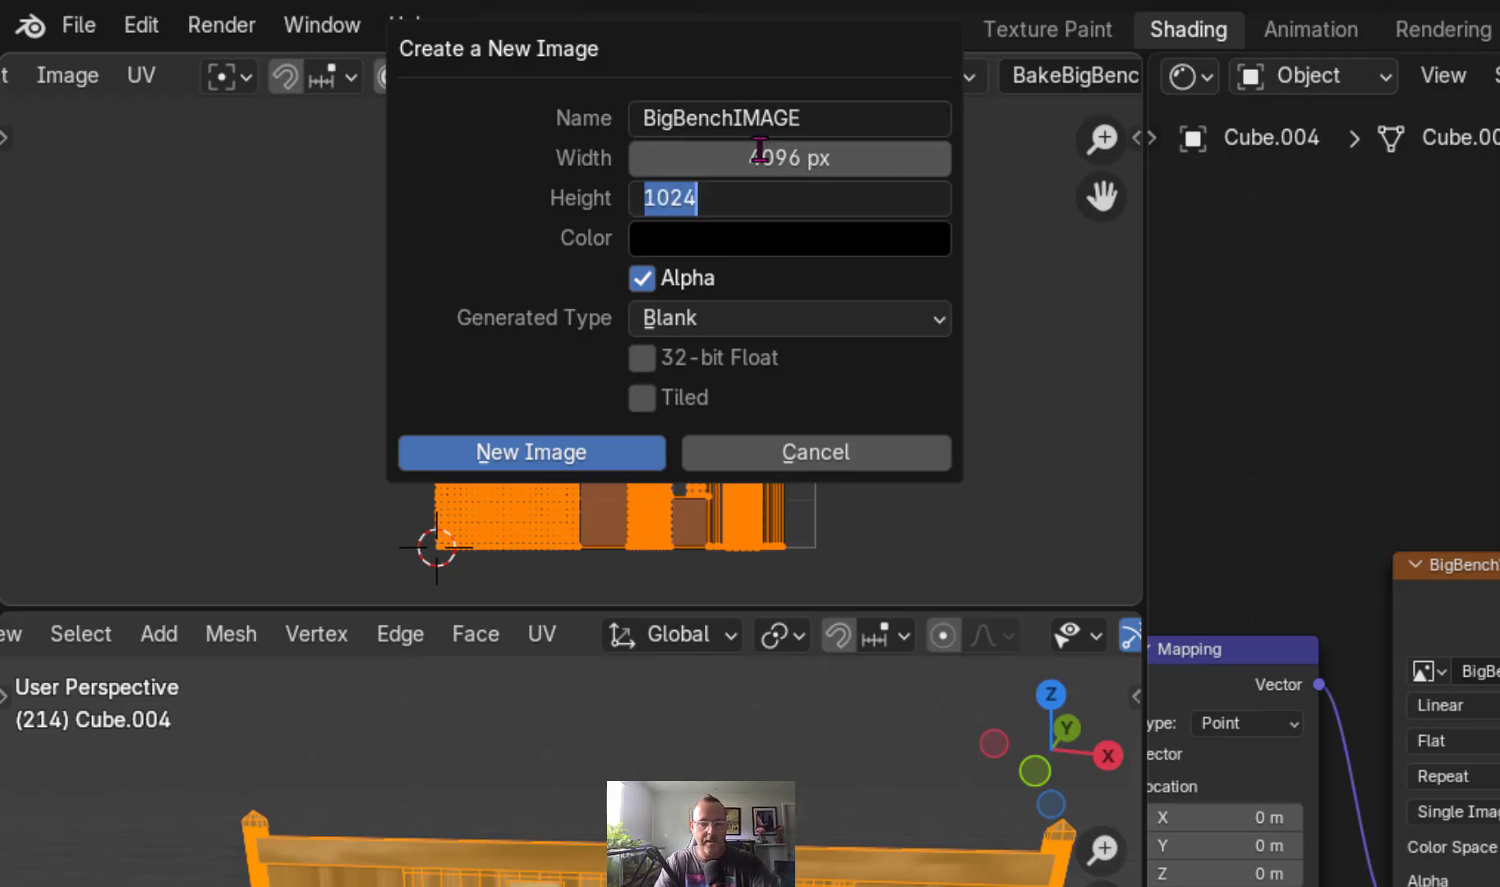
pyautogui.write('40')
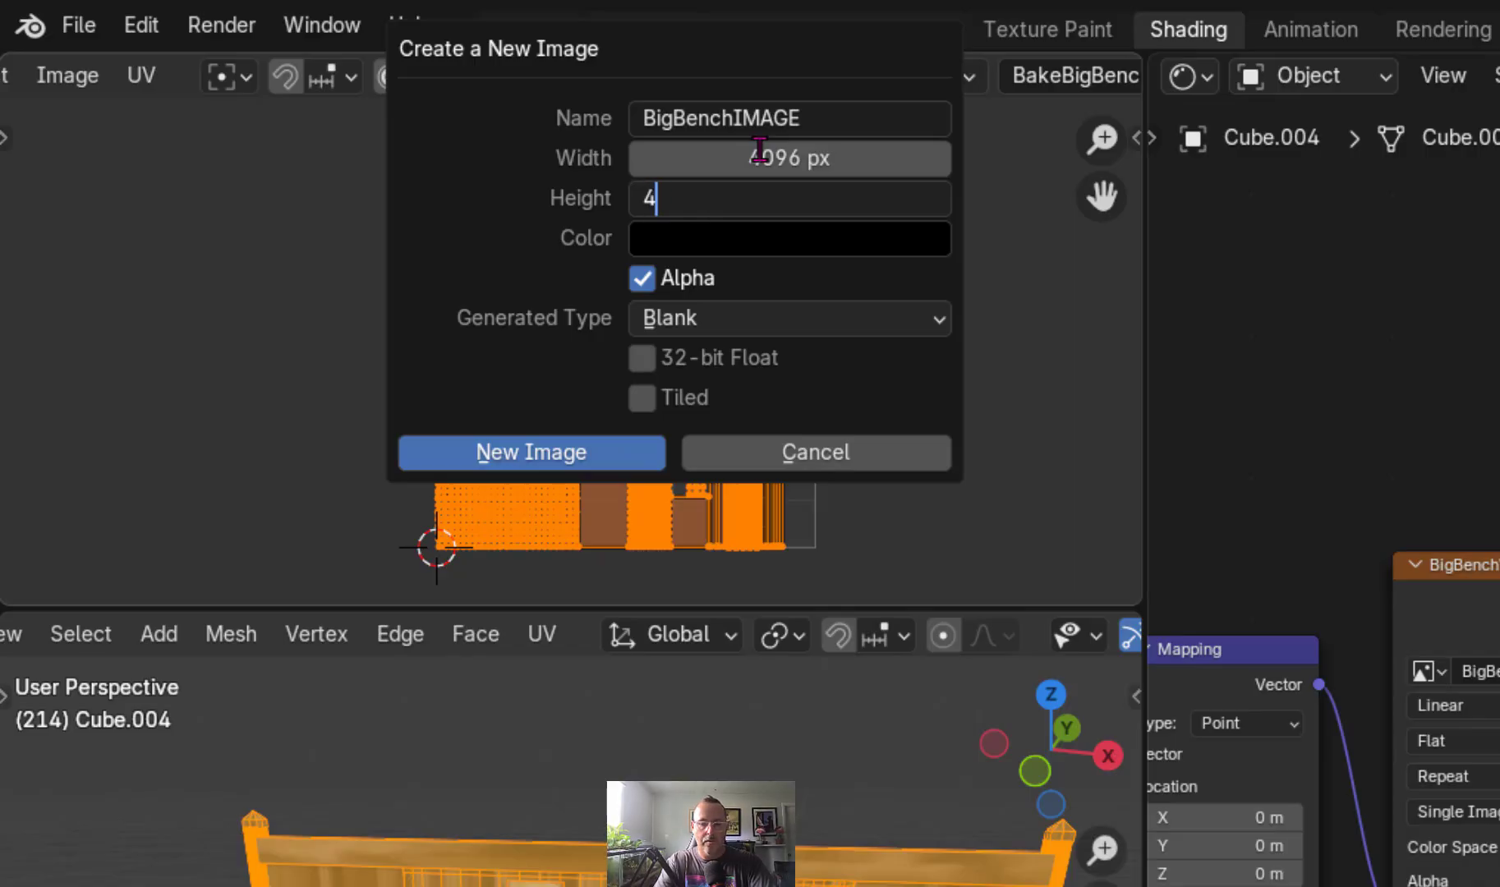
pyautogui.write('96')
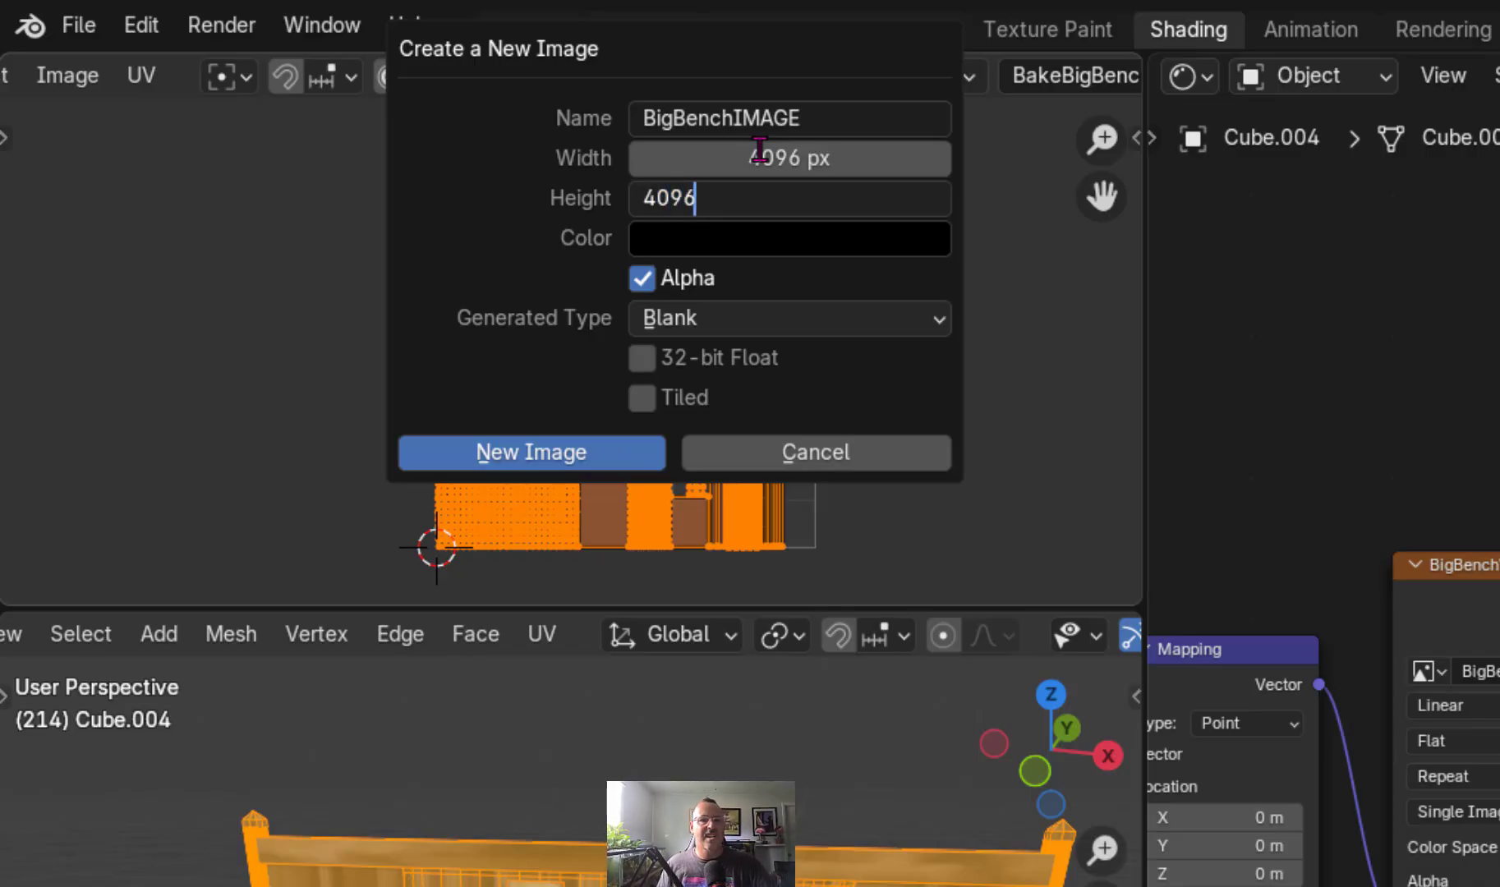
pyautogui.press('Return')
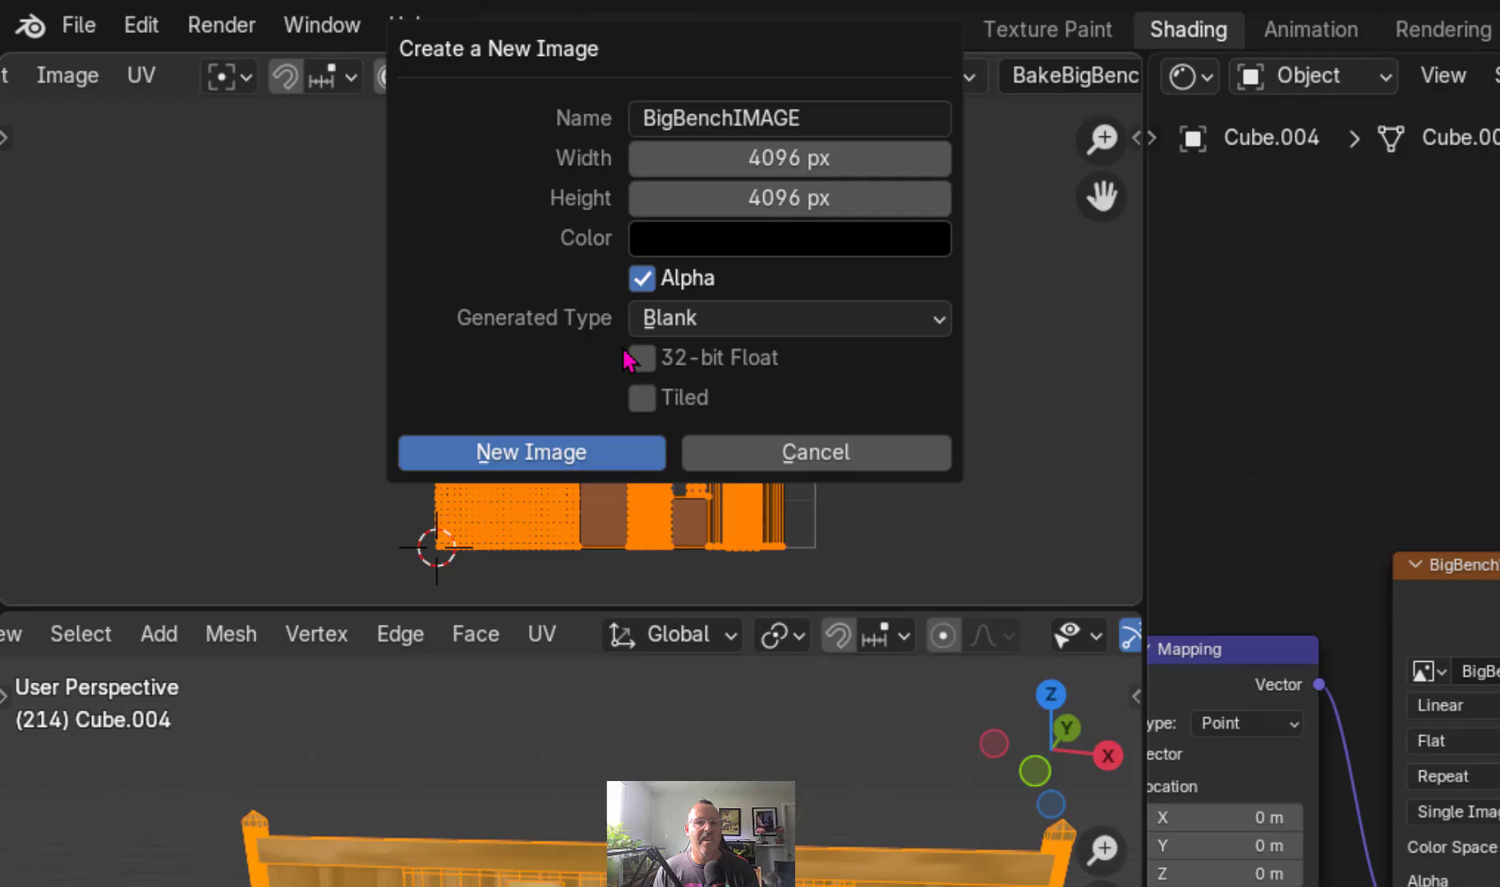
pyautogui.click(519, 454)
# - Pack the selected UV islands with a margin of 0.002 and look over the packed layout
pyautogui.scroll(-5, 679, 488)
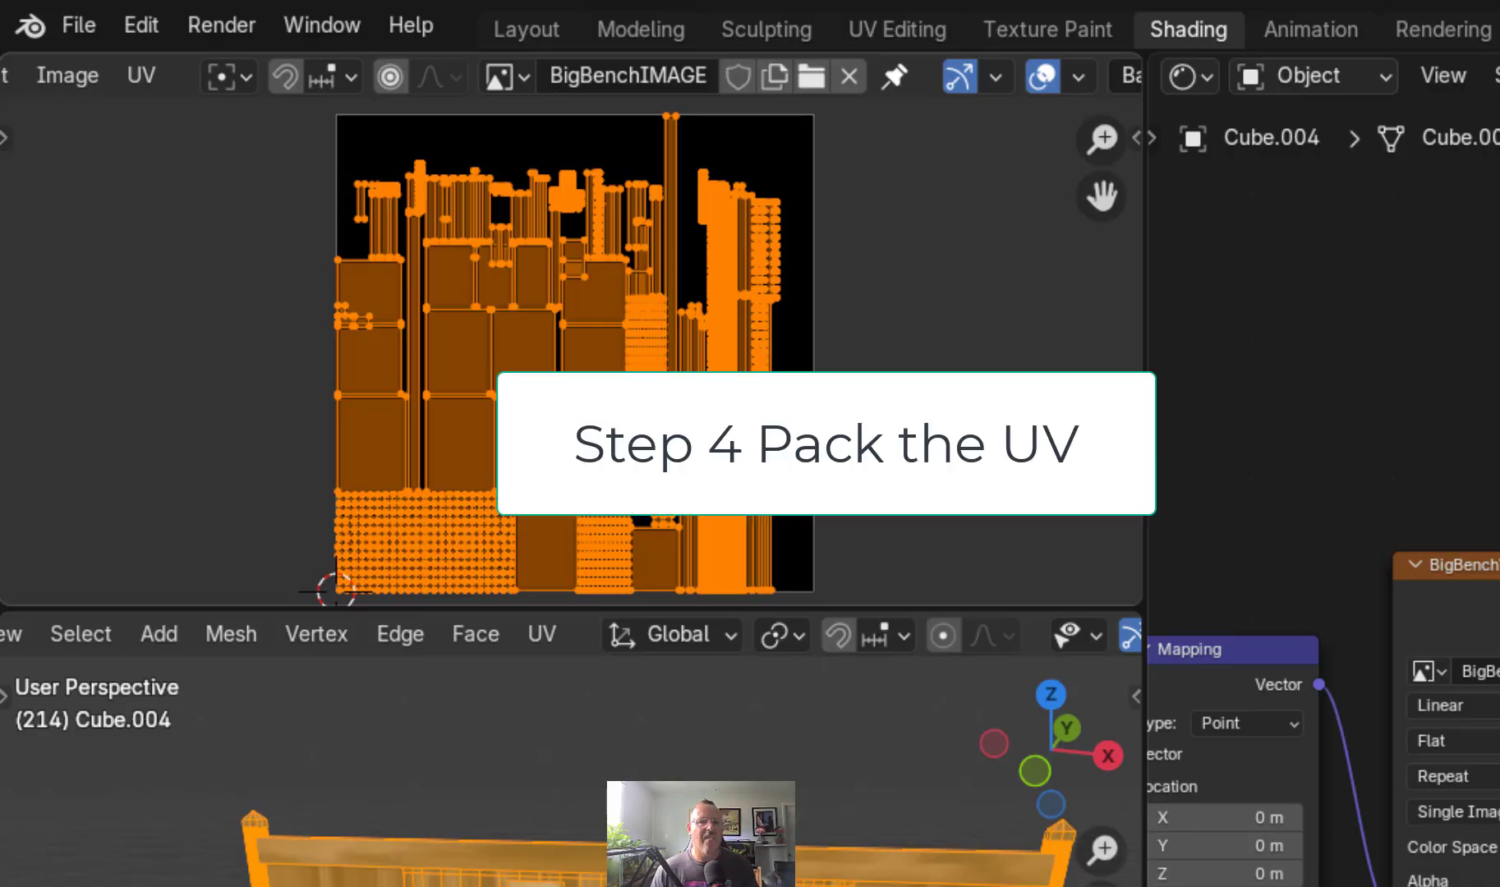
pyautogui.scroll(4, 567, 353)
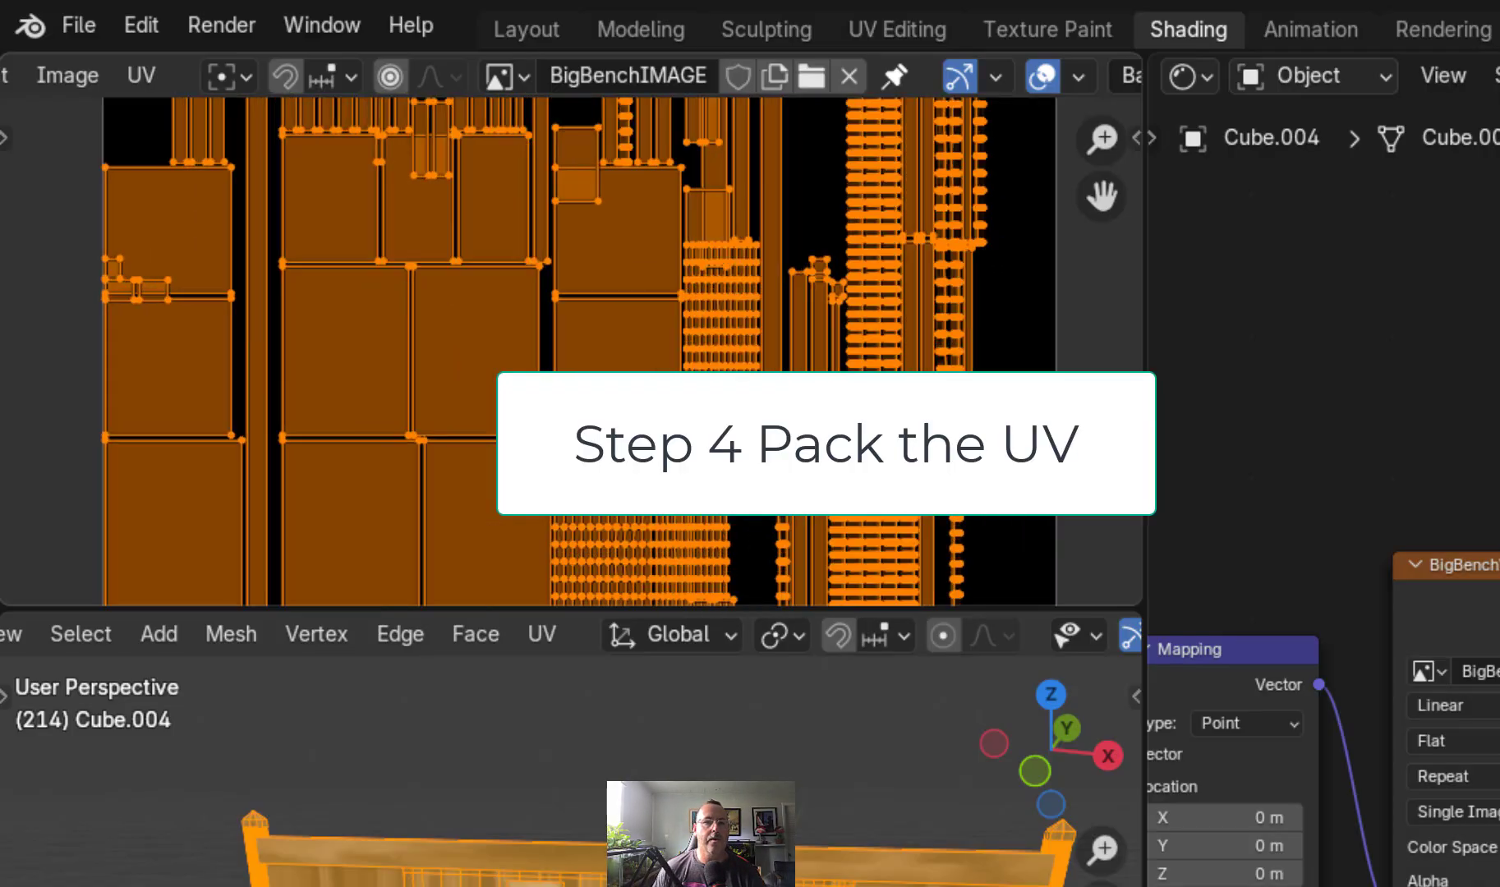
pyautogui.scroll(-2, 564, 349)
pyautogui.scroll(3, 564, 349)
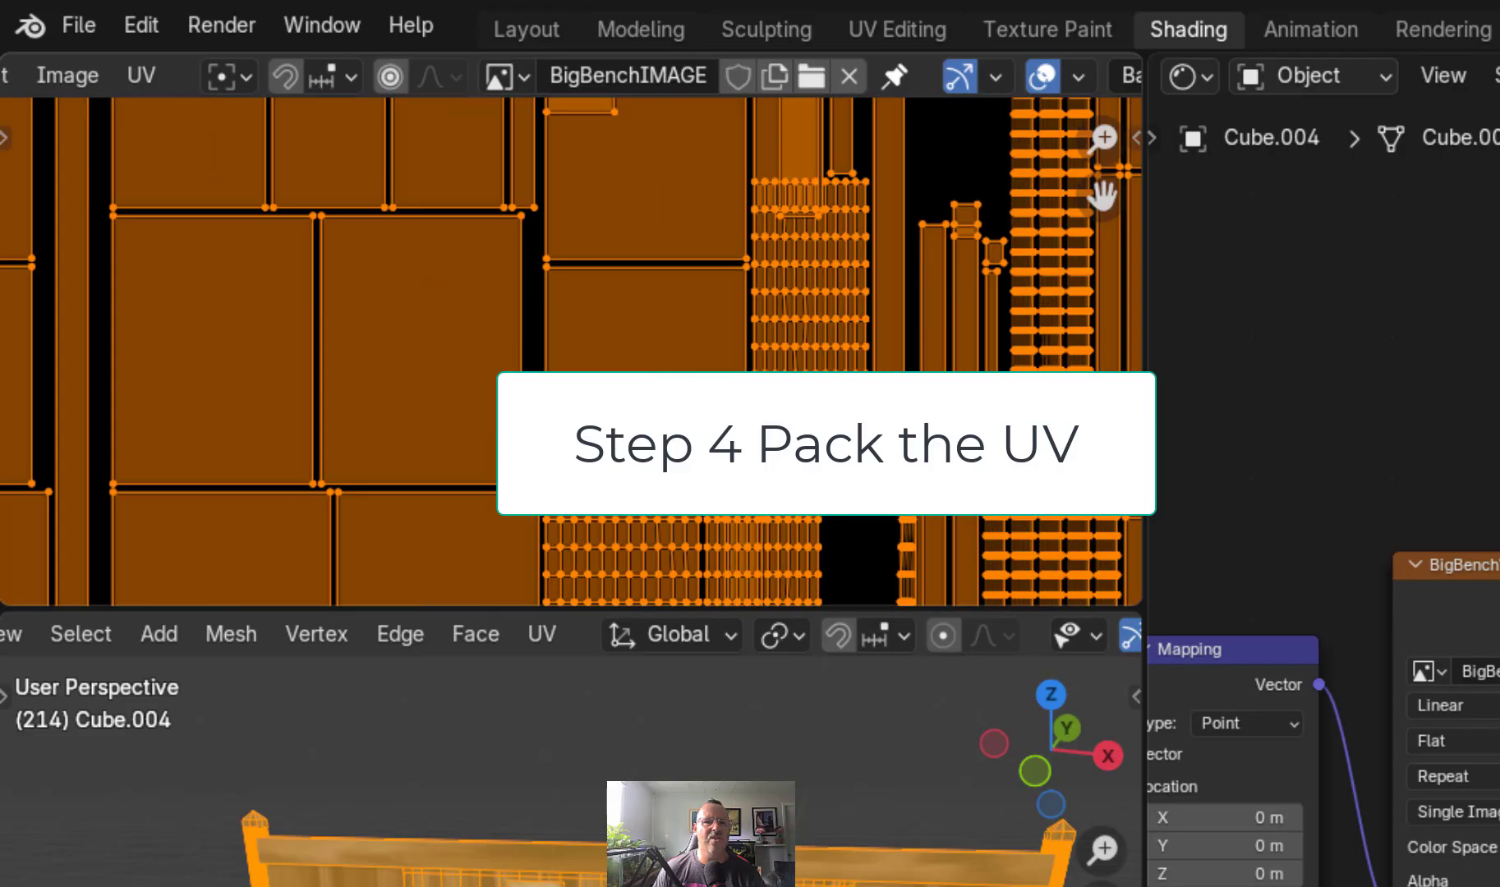
pyautogui.moveTo(622, 354); pyautogui.dragTo(616, 604, button='middle')
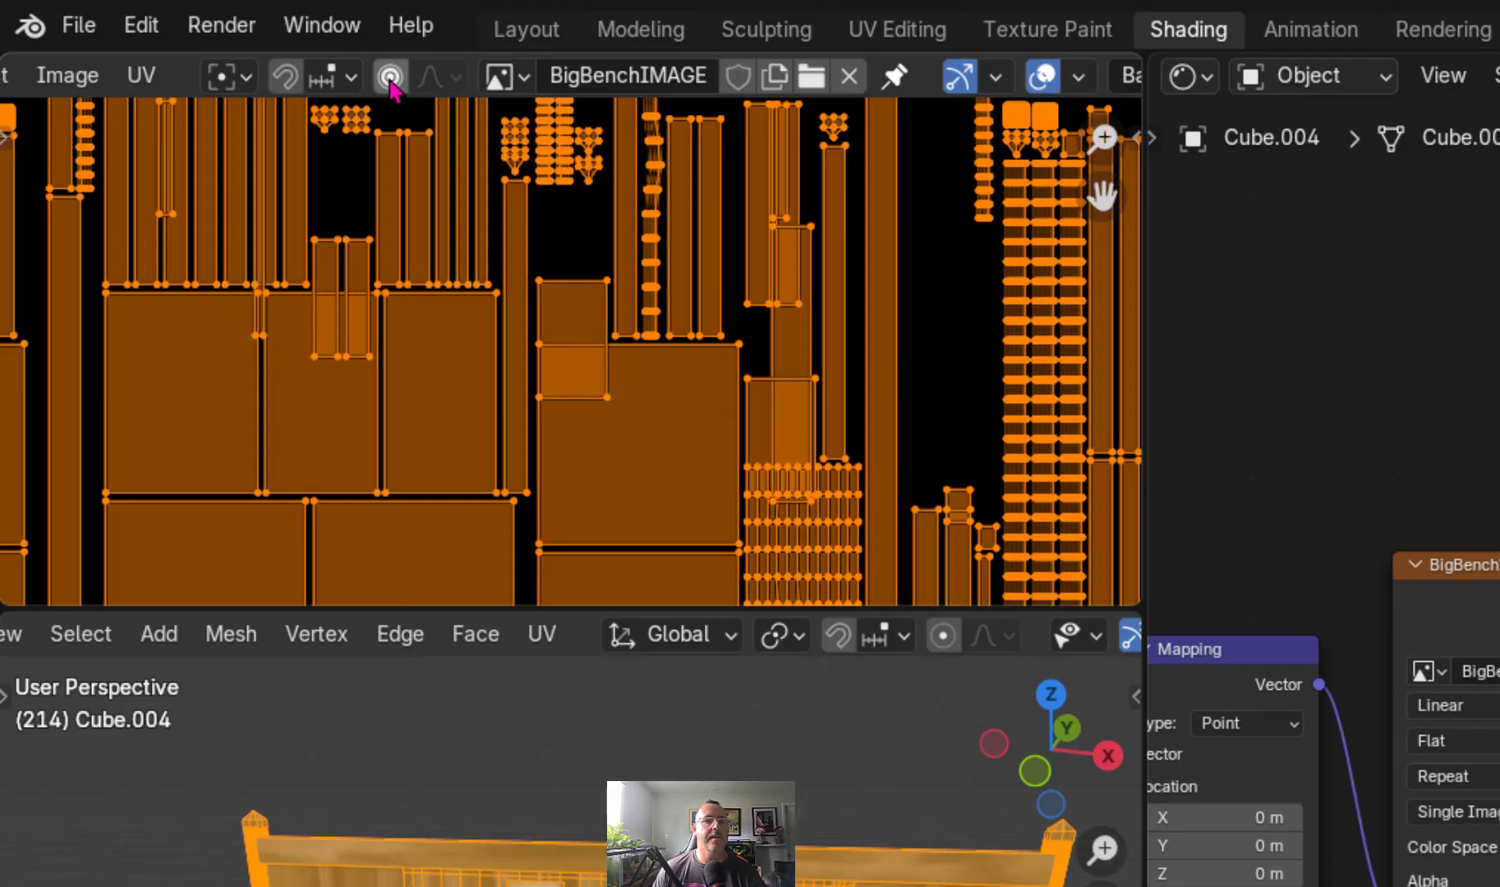
pyautogui.click(141, 74)
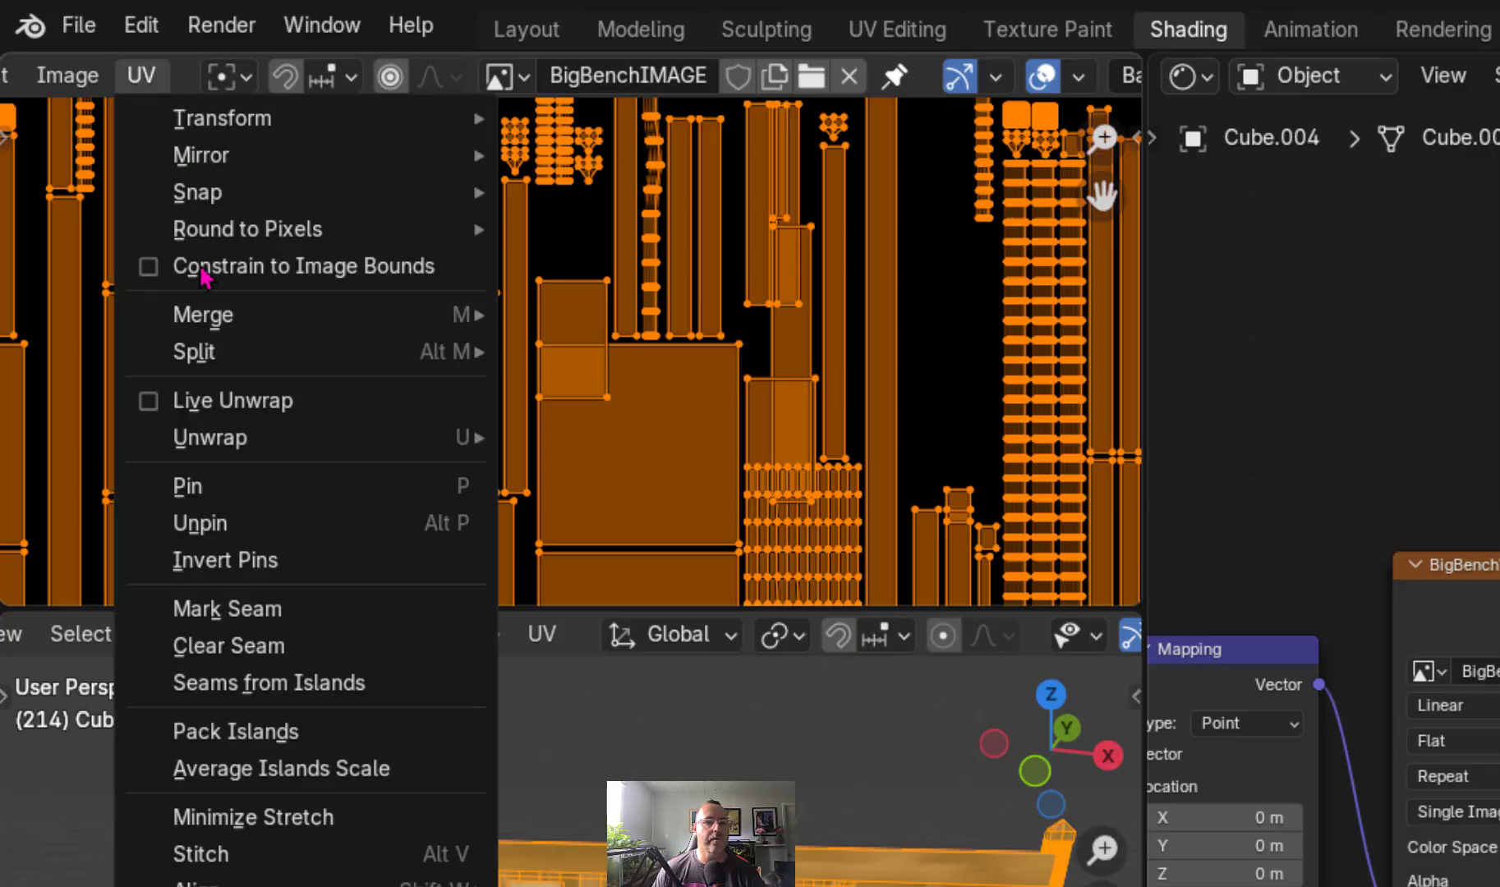
pyautogui.click(268, 731)
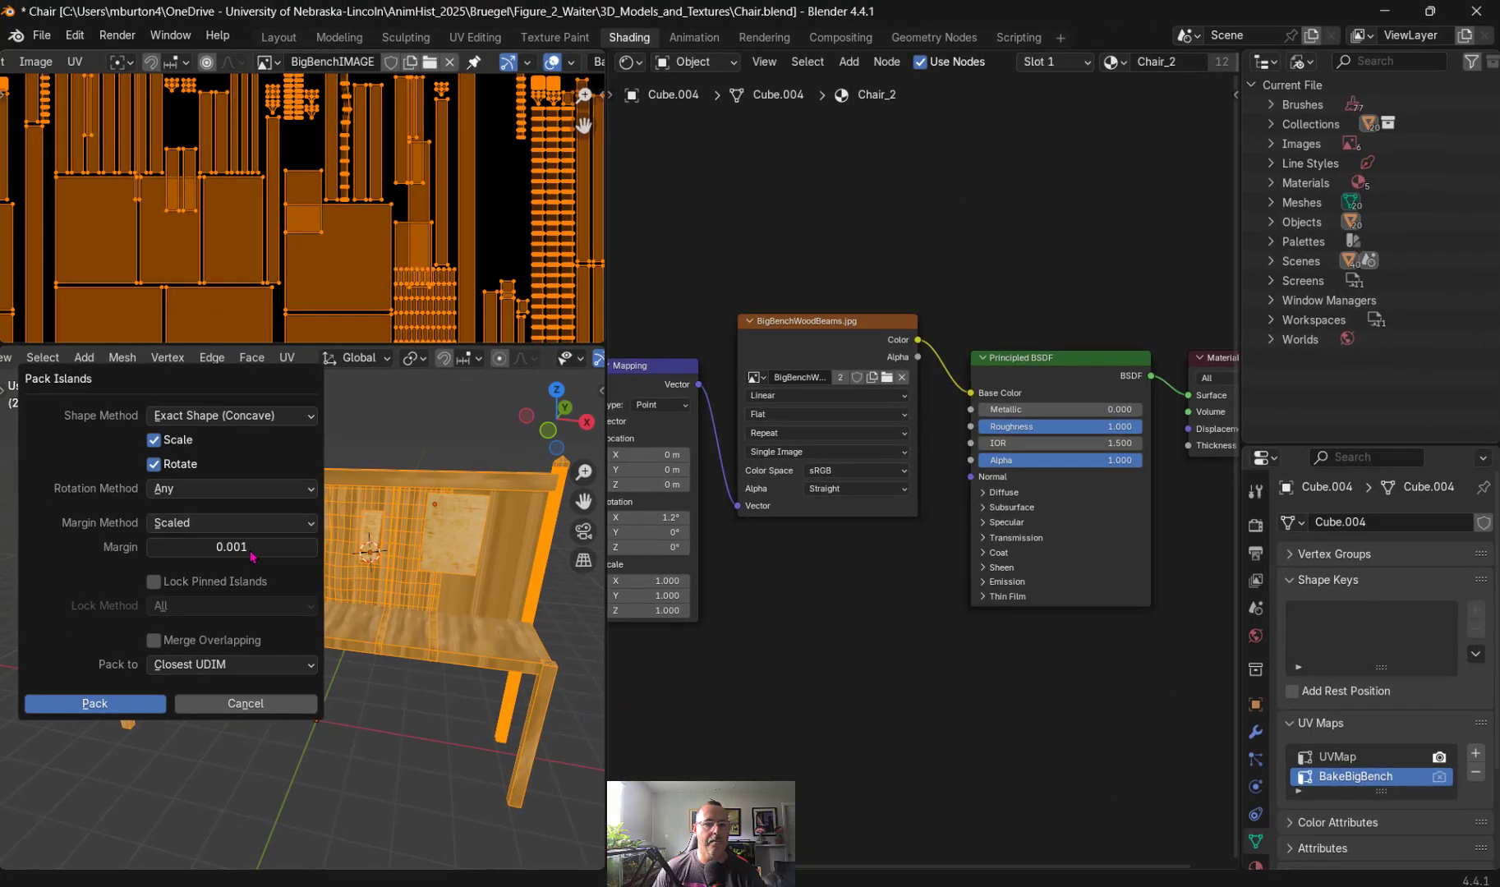
pyautogui.click(169, 547)
pyautogui.press('Right')
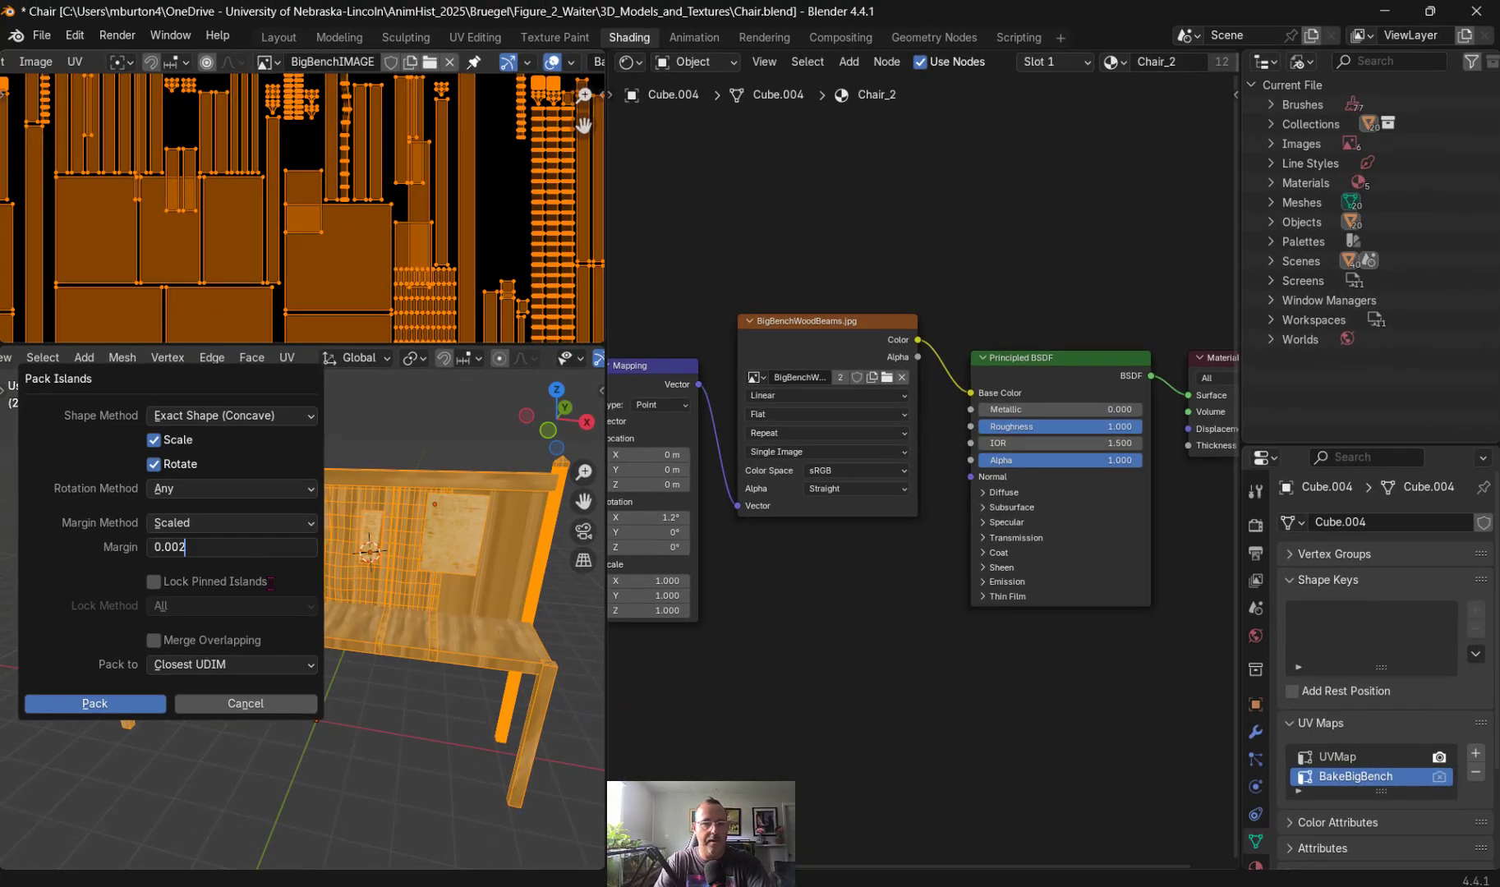
pyautogui.click(107, 704)
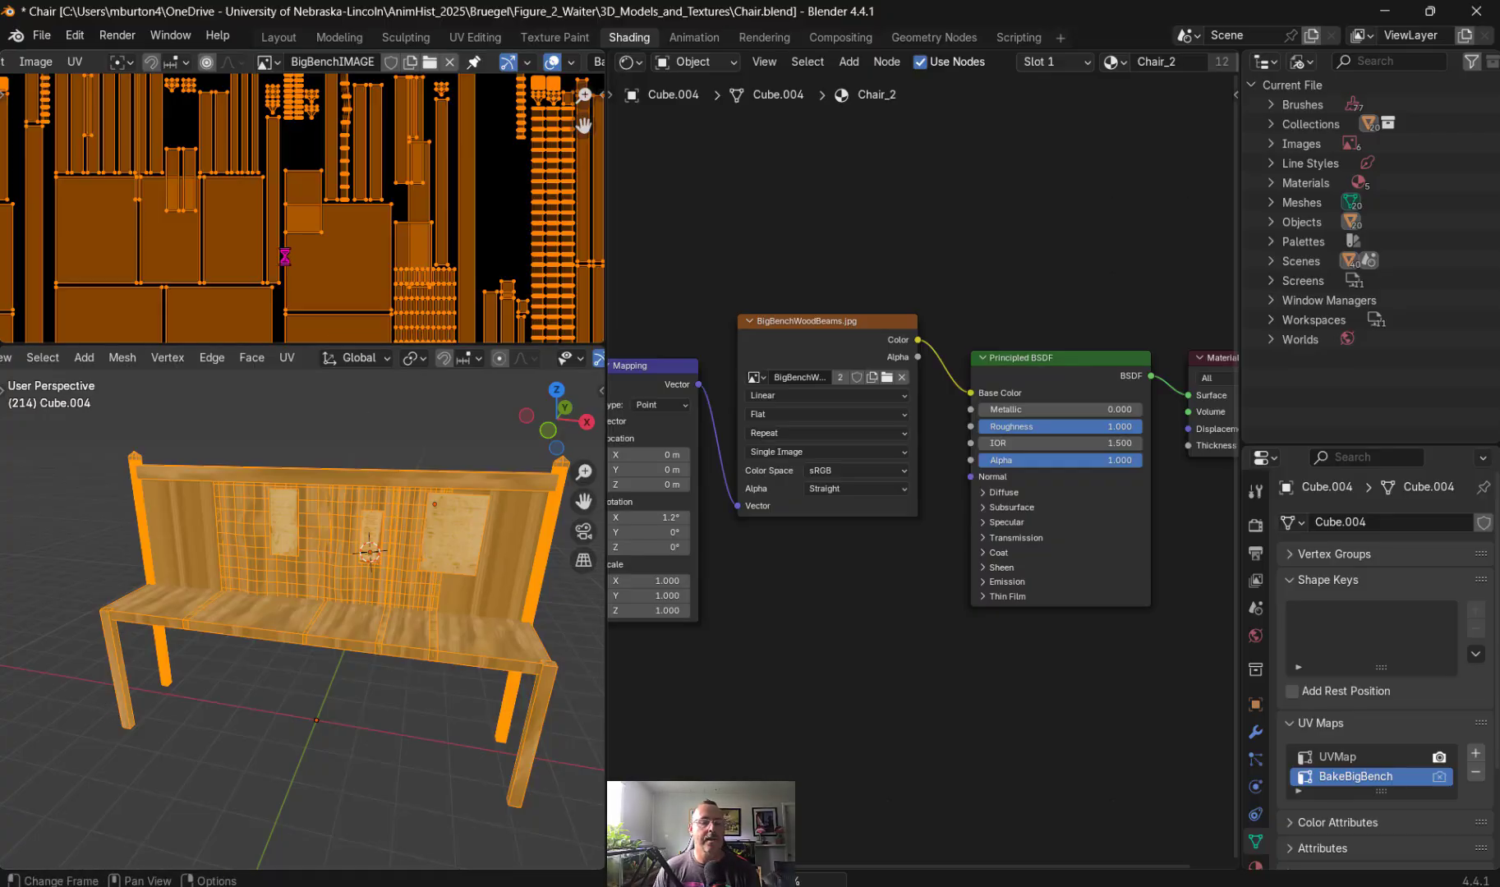
pyautogui.scroll(5, 285, 257)
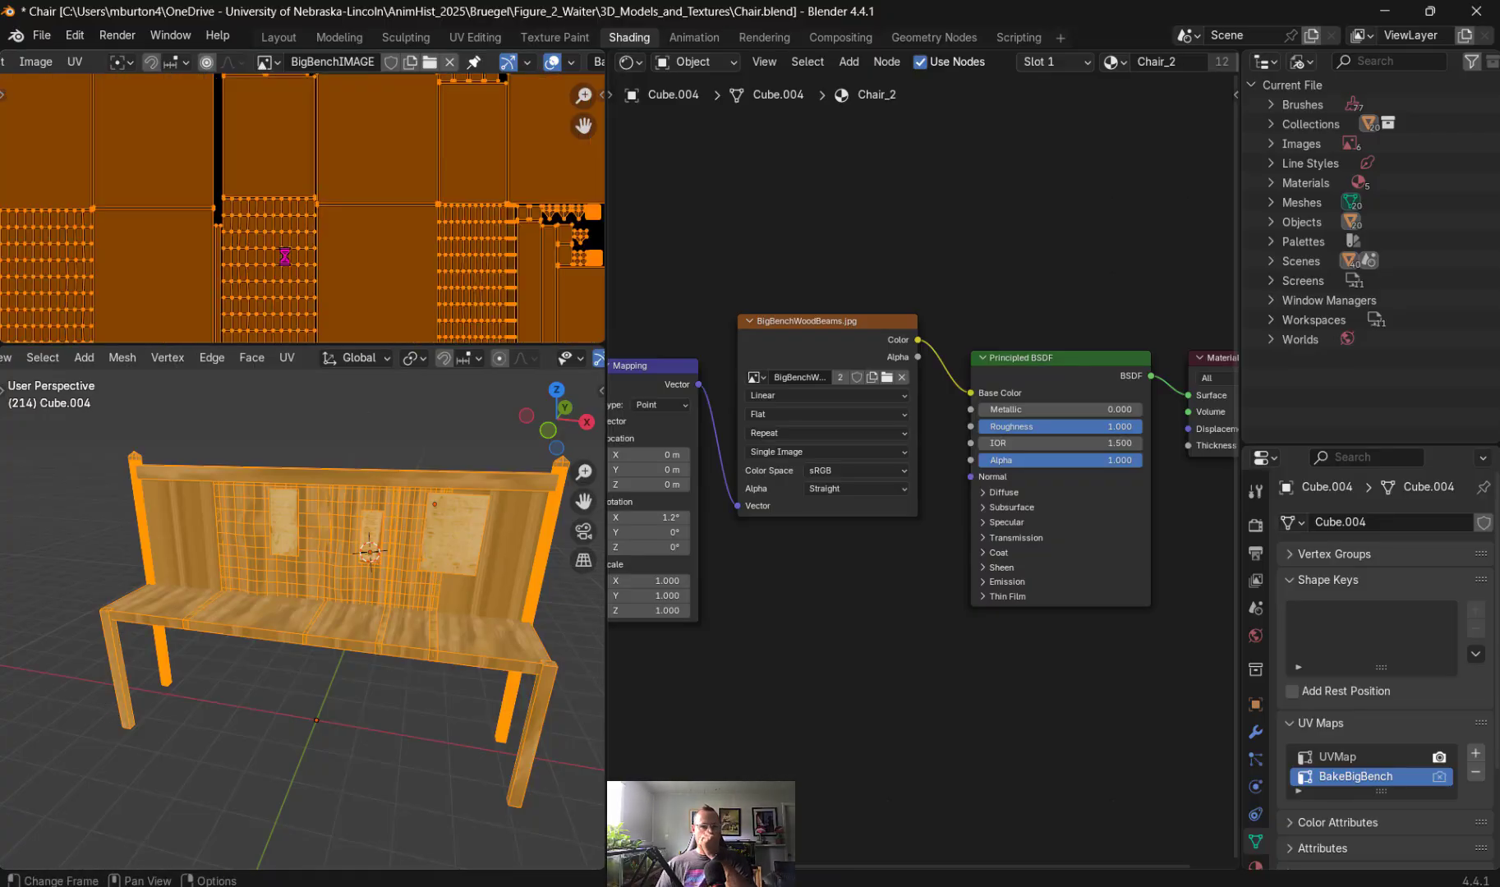
pyautogui.scroll(-3, 354, 280)
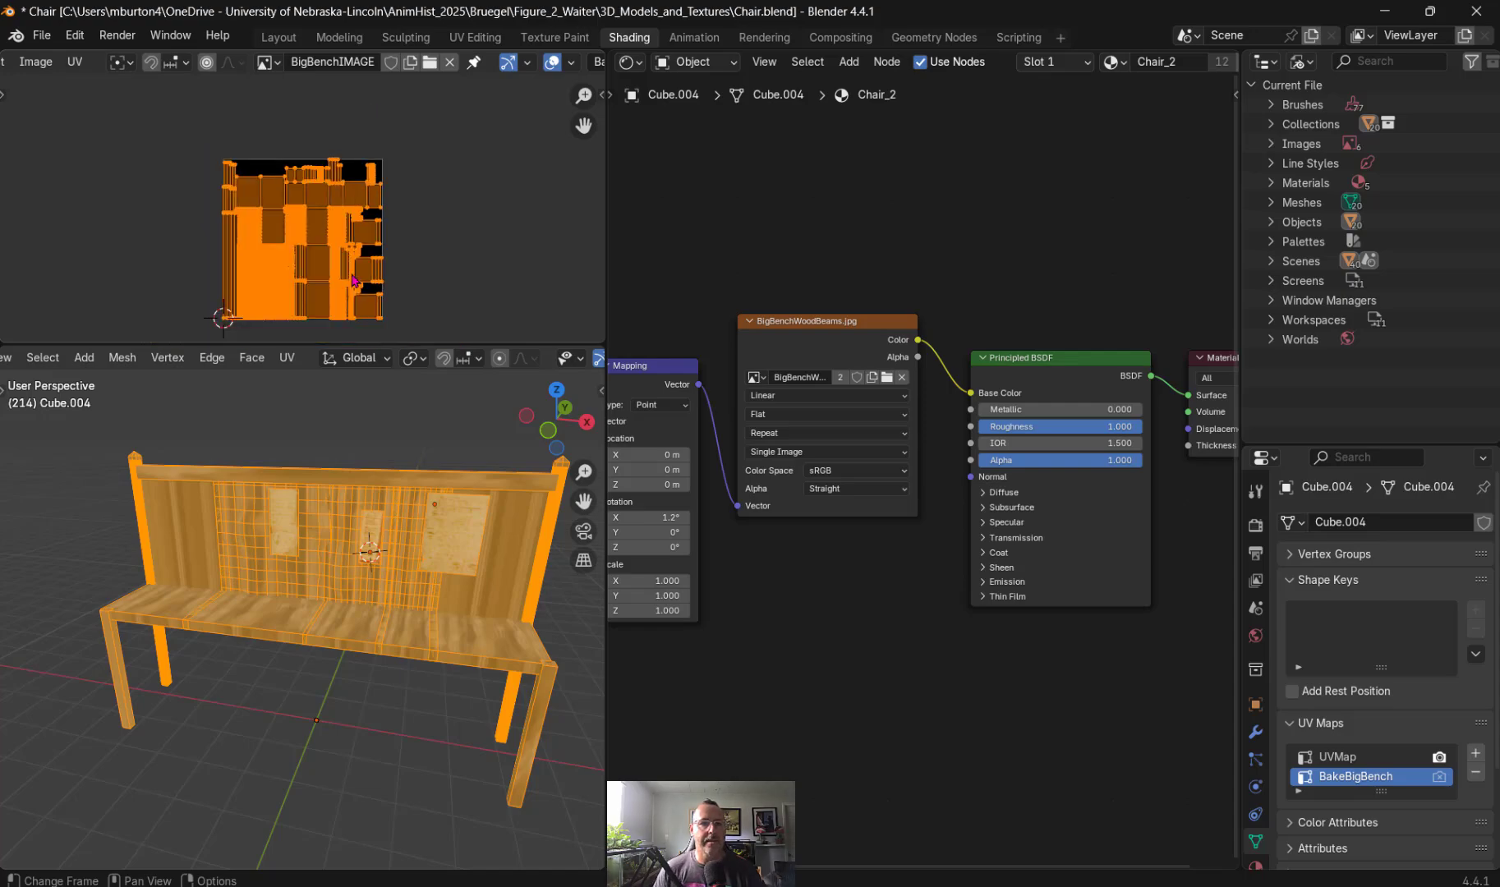
pyautogui.scroll(1, 353, 214)
pyautogui.moveTo(353, 197); pyautogui.dragTo(399, 171, button='middle')
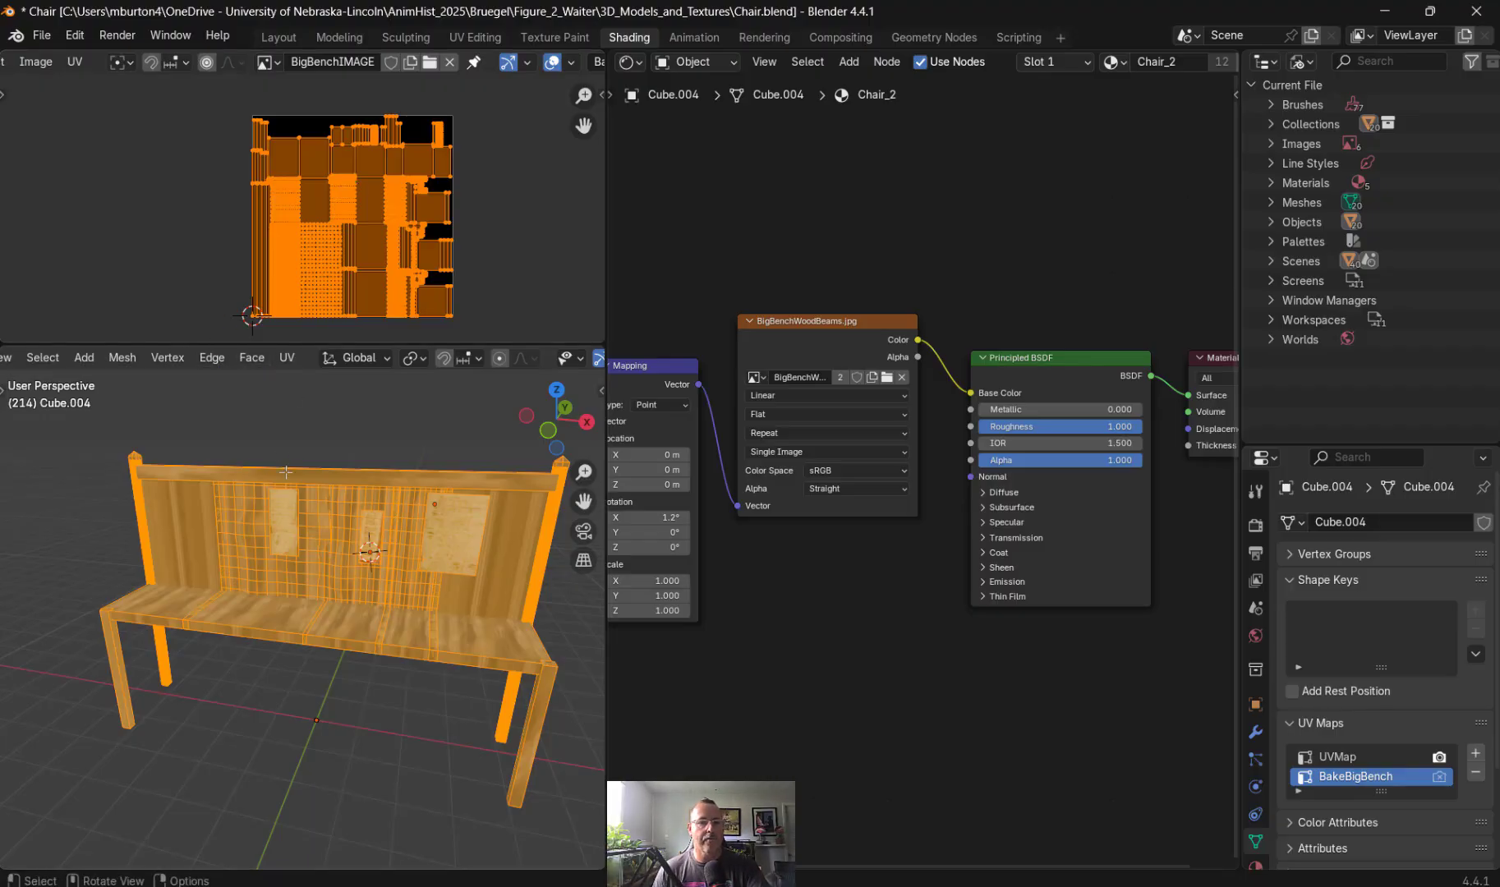
# - Leave Edit Mode and add an unconnected Image Texture node using BigBenchIMAGE to the front right leg's Chair1 material
pyautogui.press('Tab')
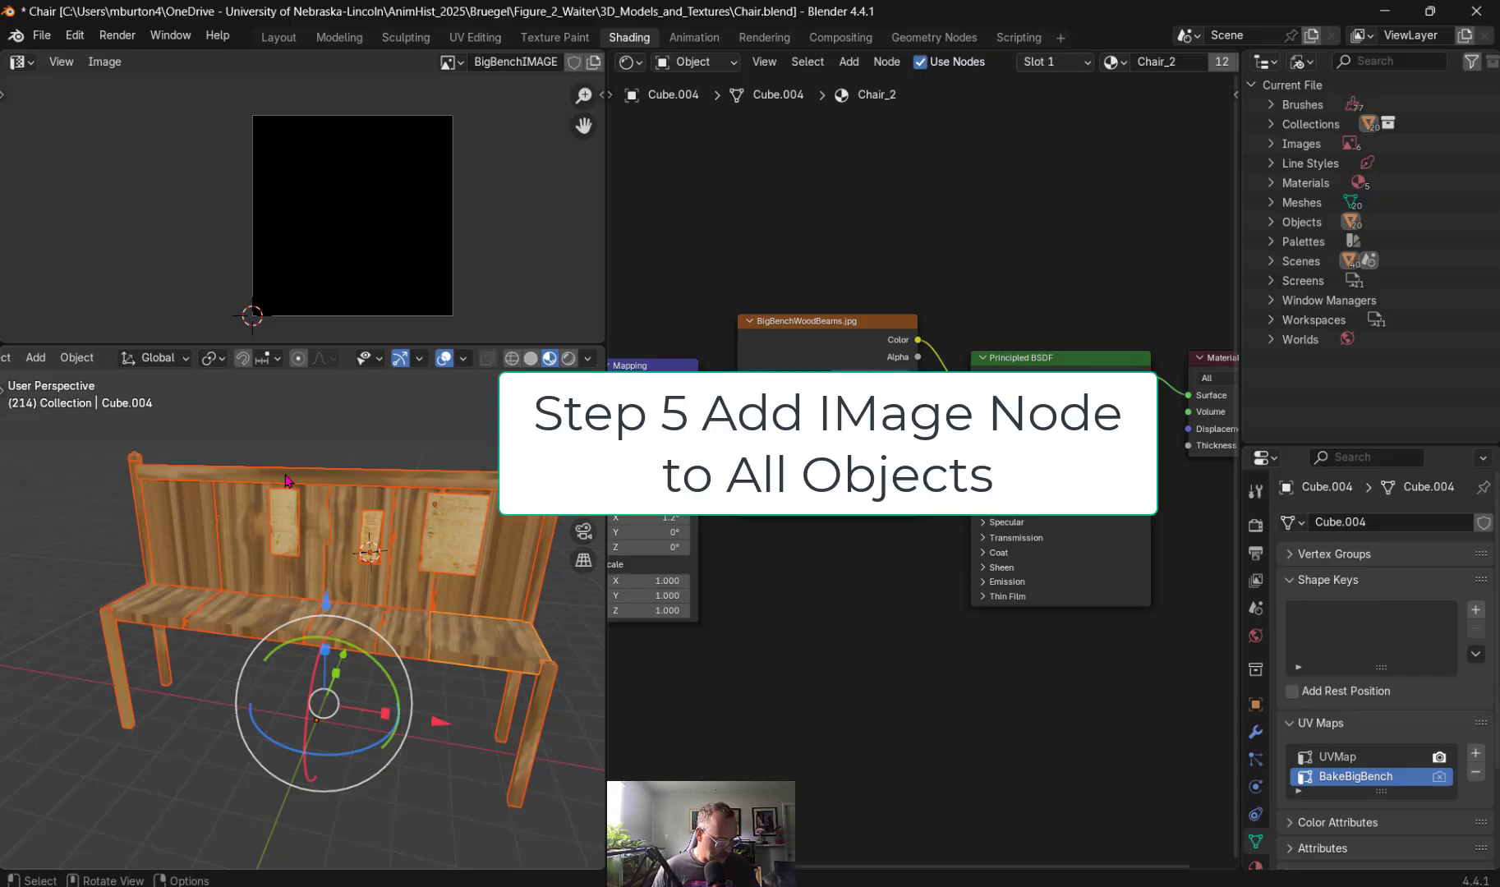
pyautogui.click(525, 767)
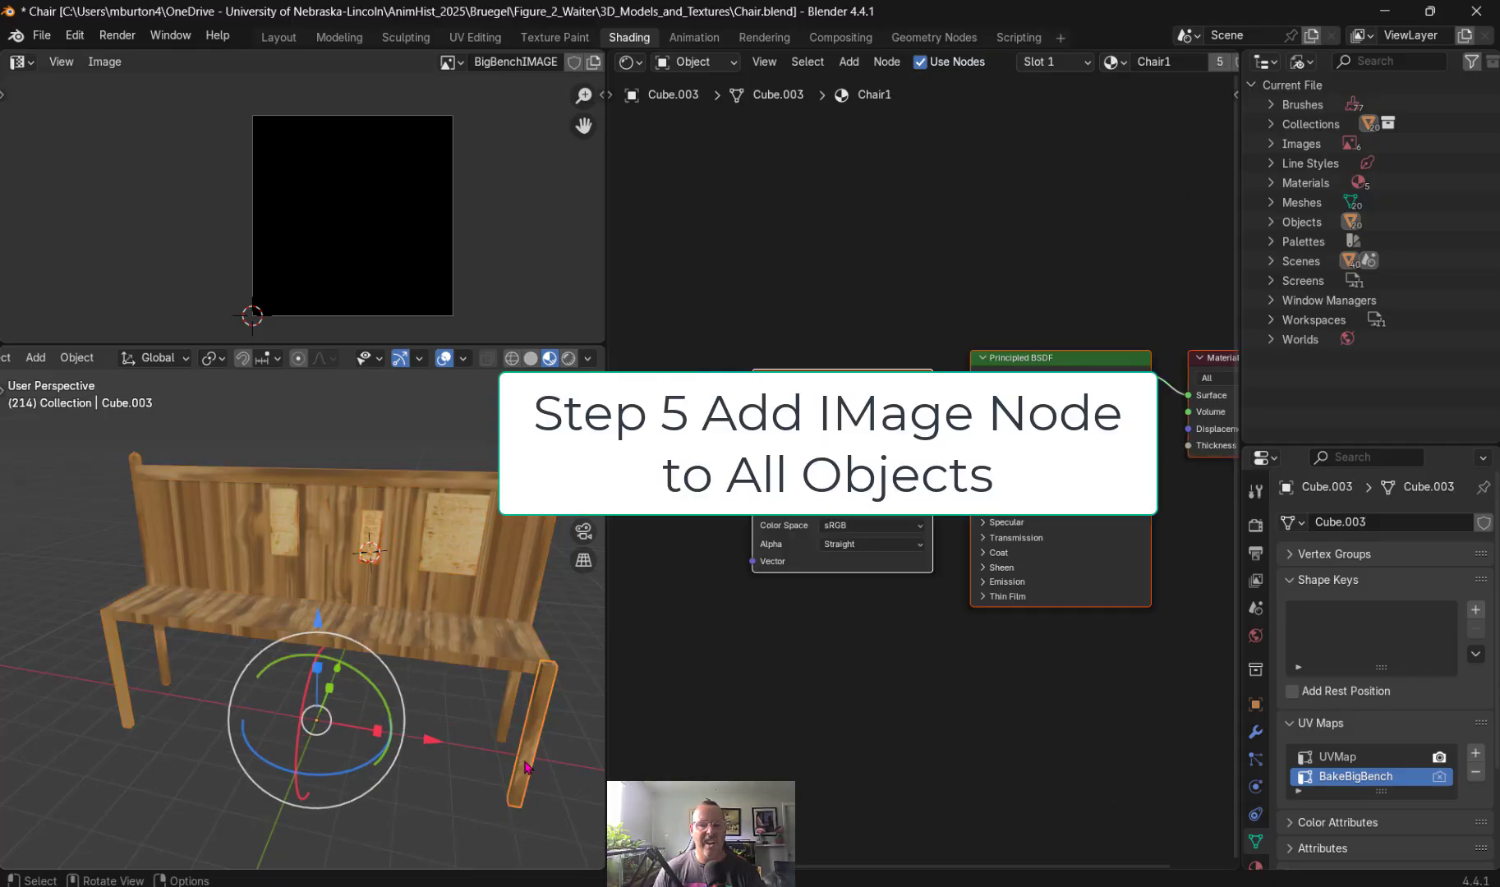
pyautogui.hotkey('shift', 'a')
pyautogui.click(843, 300)
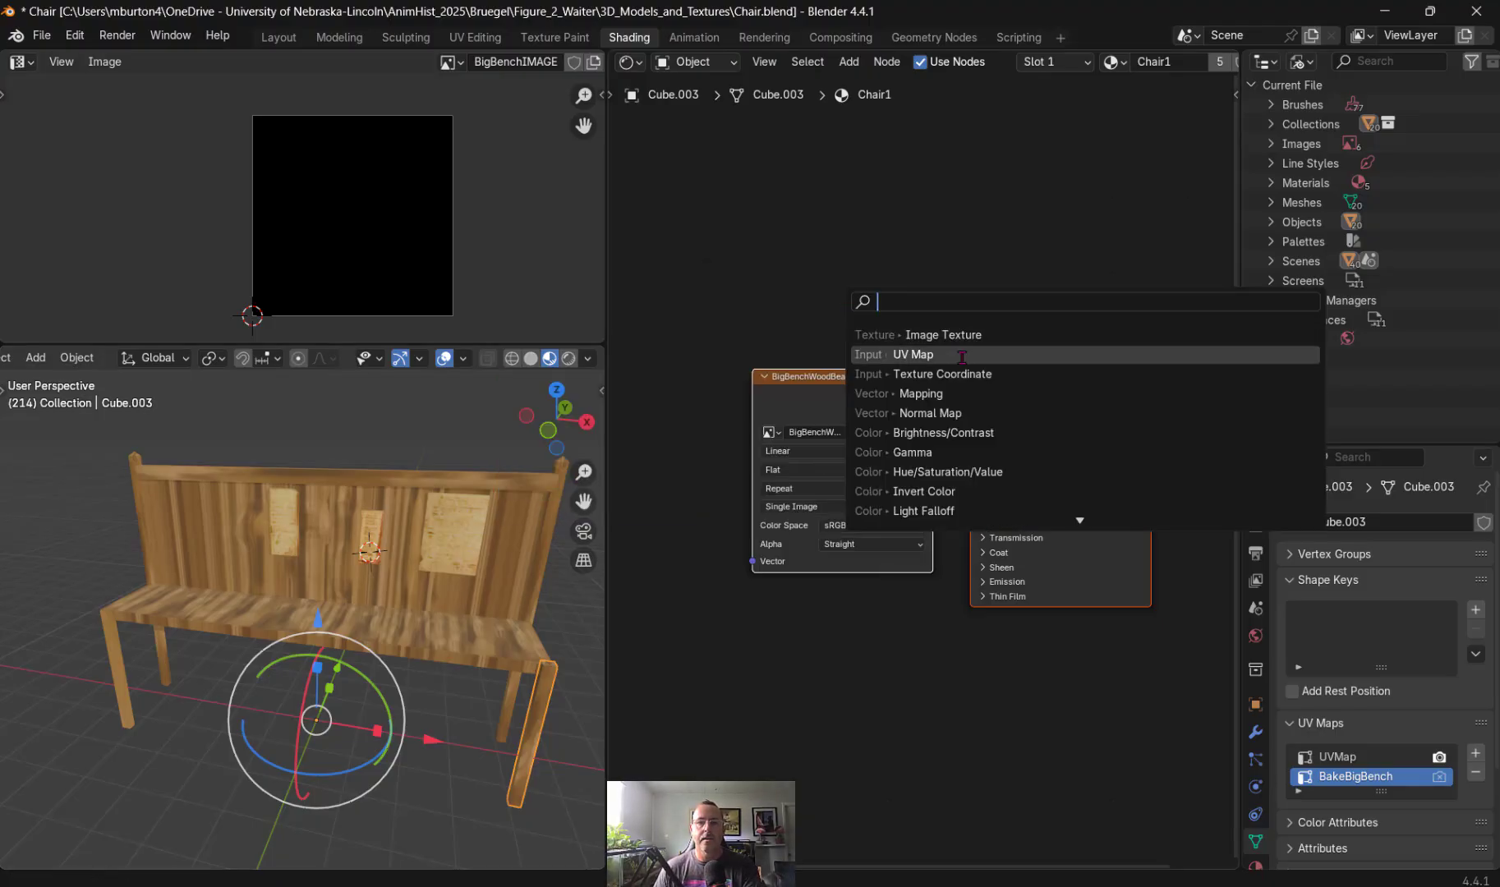
pyautogui.click(883, 335)
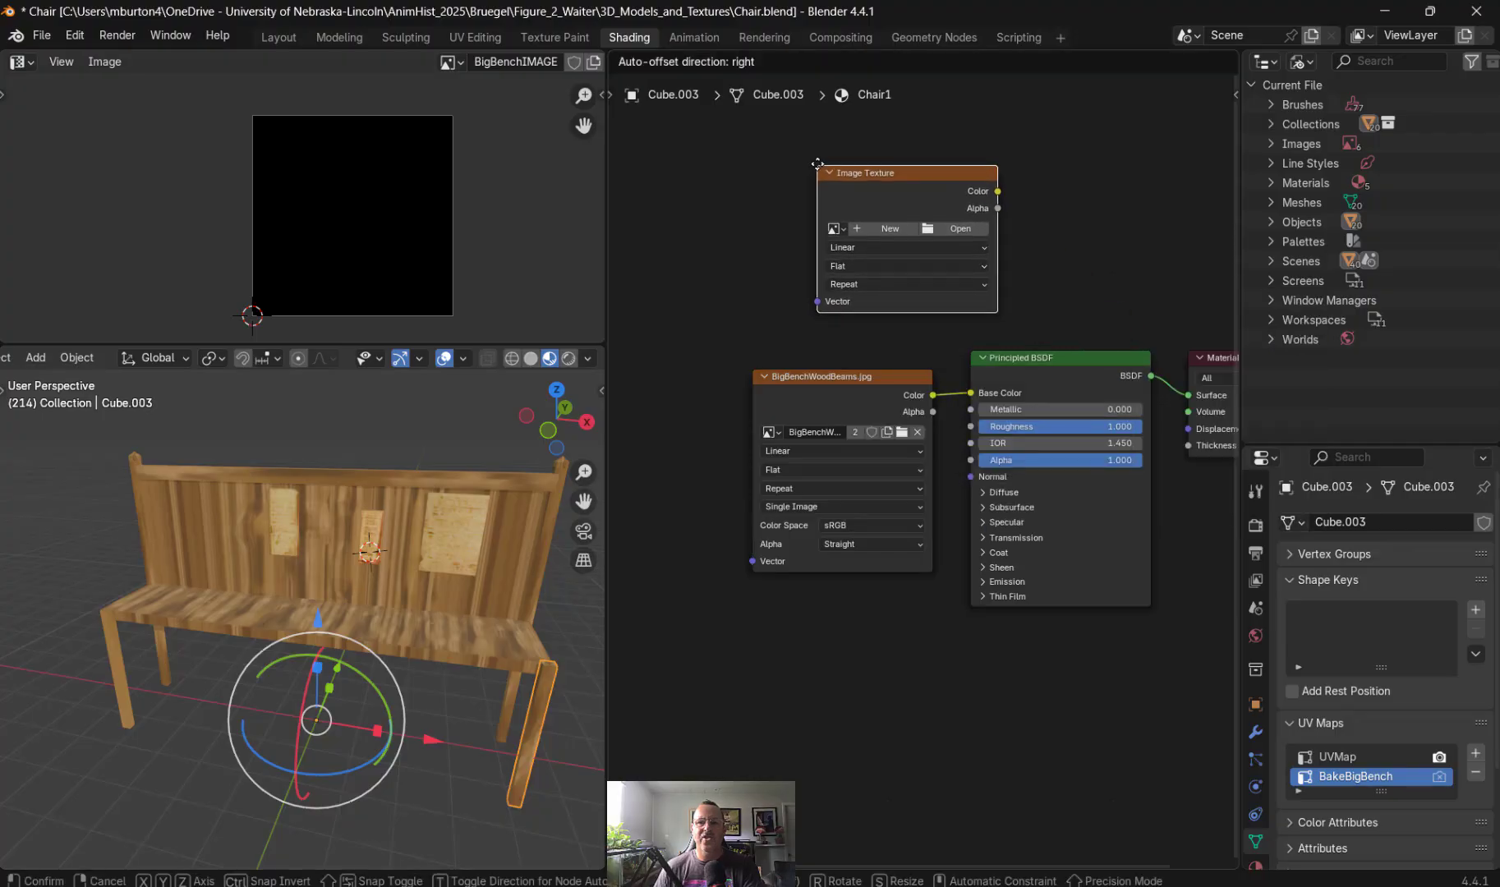
pyautogui.click(817, 163)
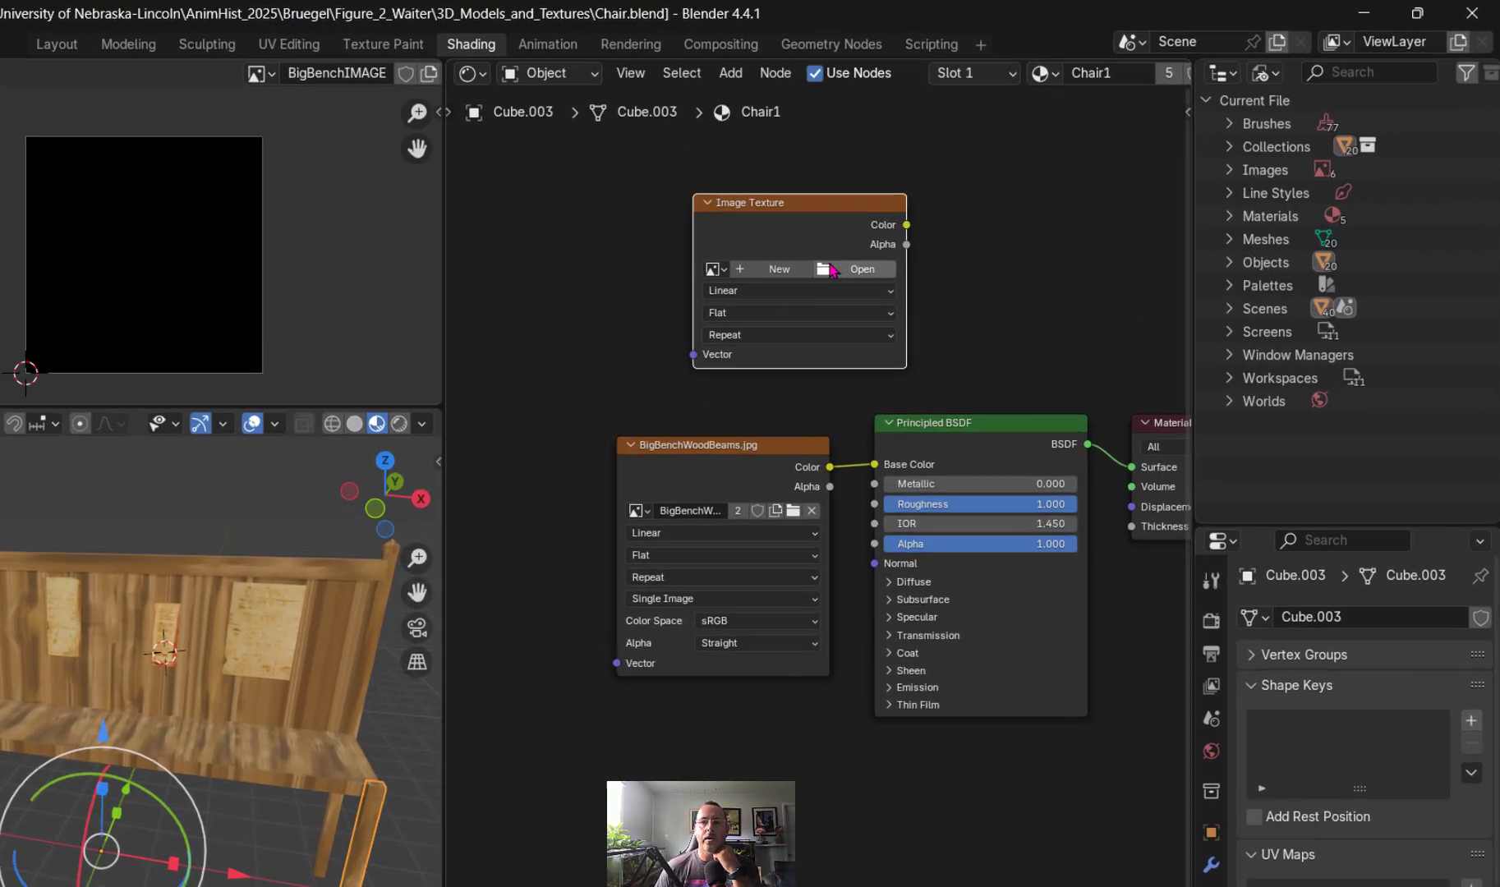
pyautogui.click(714, 268)
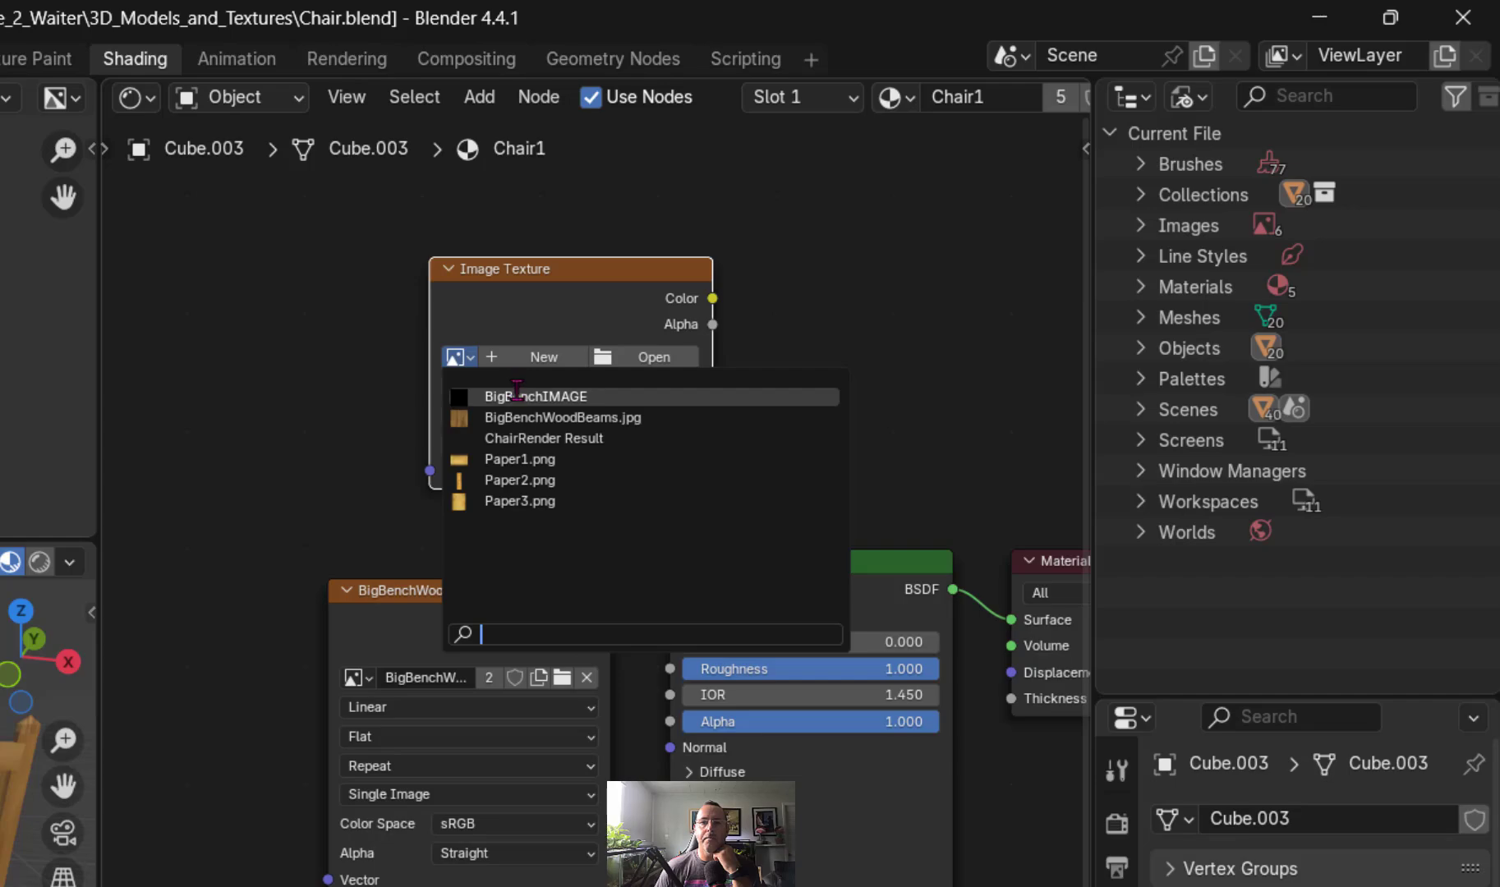
pyautogui.click(517, 396)
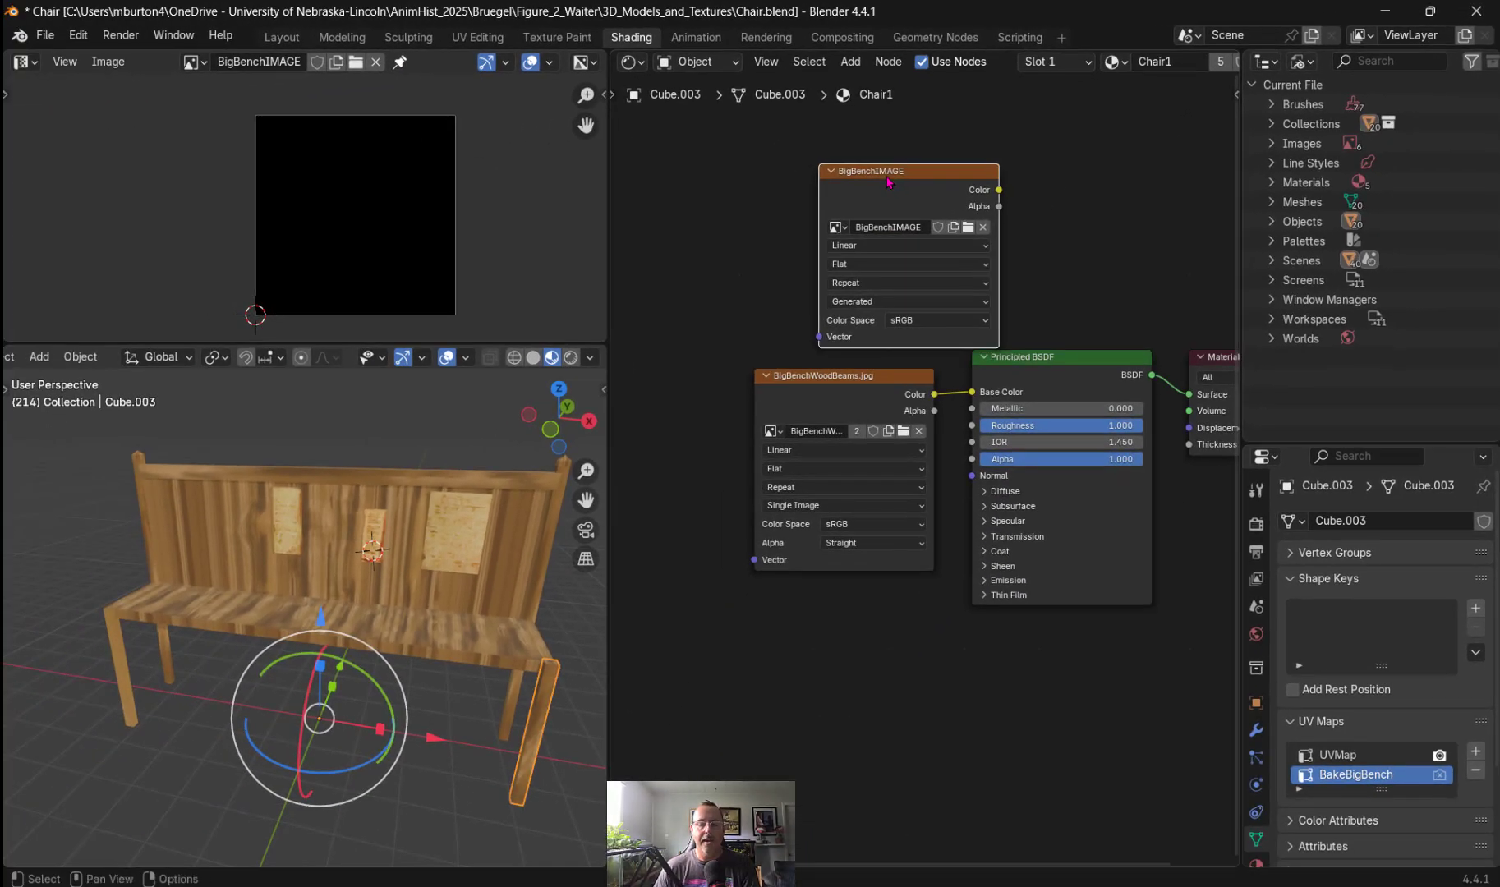
# - Paste a copy of the BigBenchIMAGE node into the rightmost seat plank's Chair_2 material and check the right back post's material
pyautogui.click(521, 653)
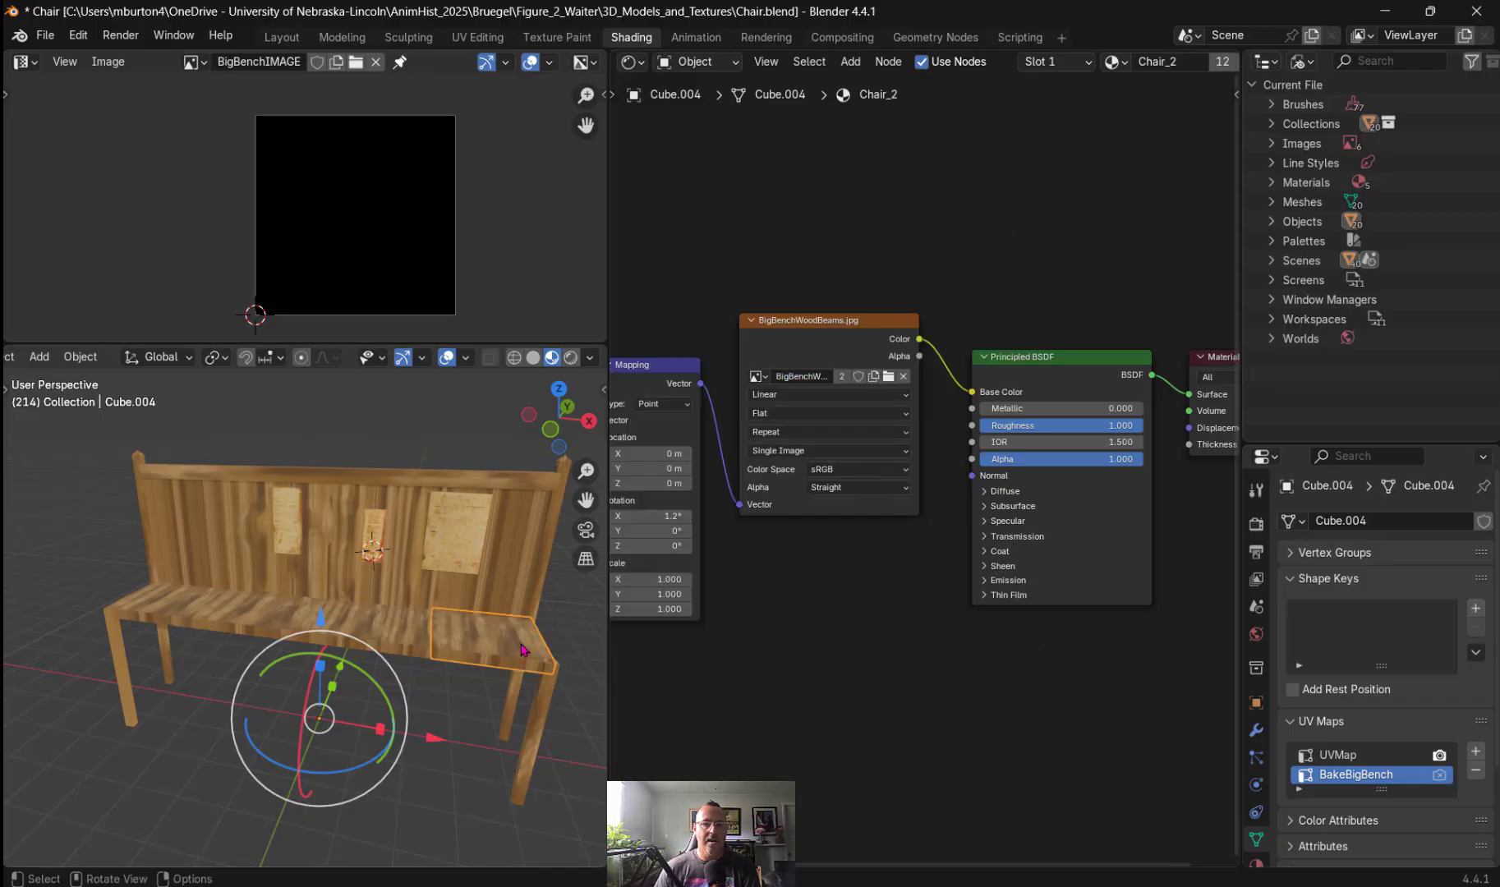
pyautogui.hotkey('ctrl', 'v')
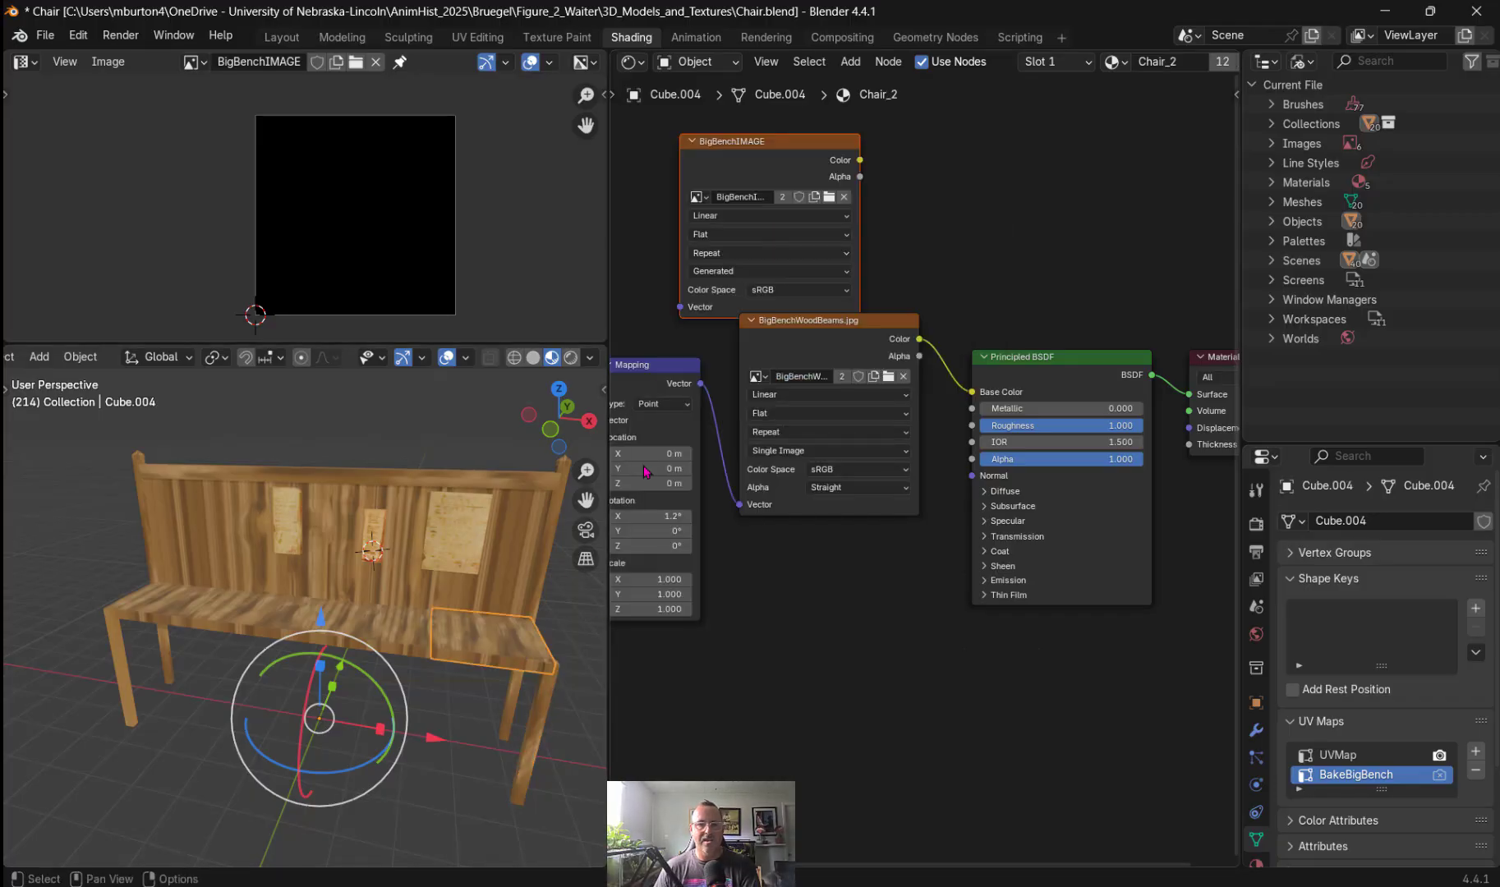
pyautogui.click(548, 550)
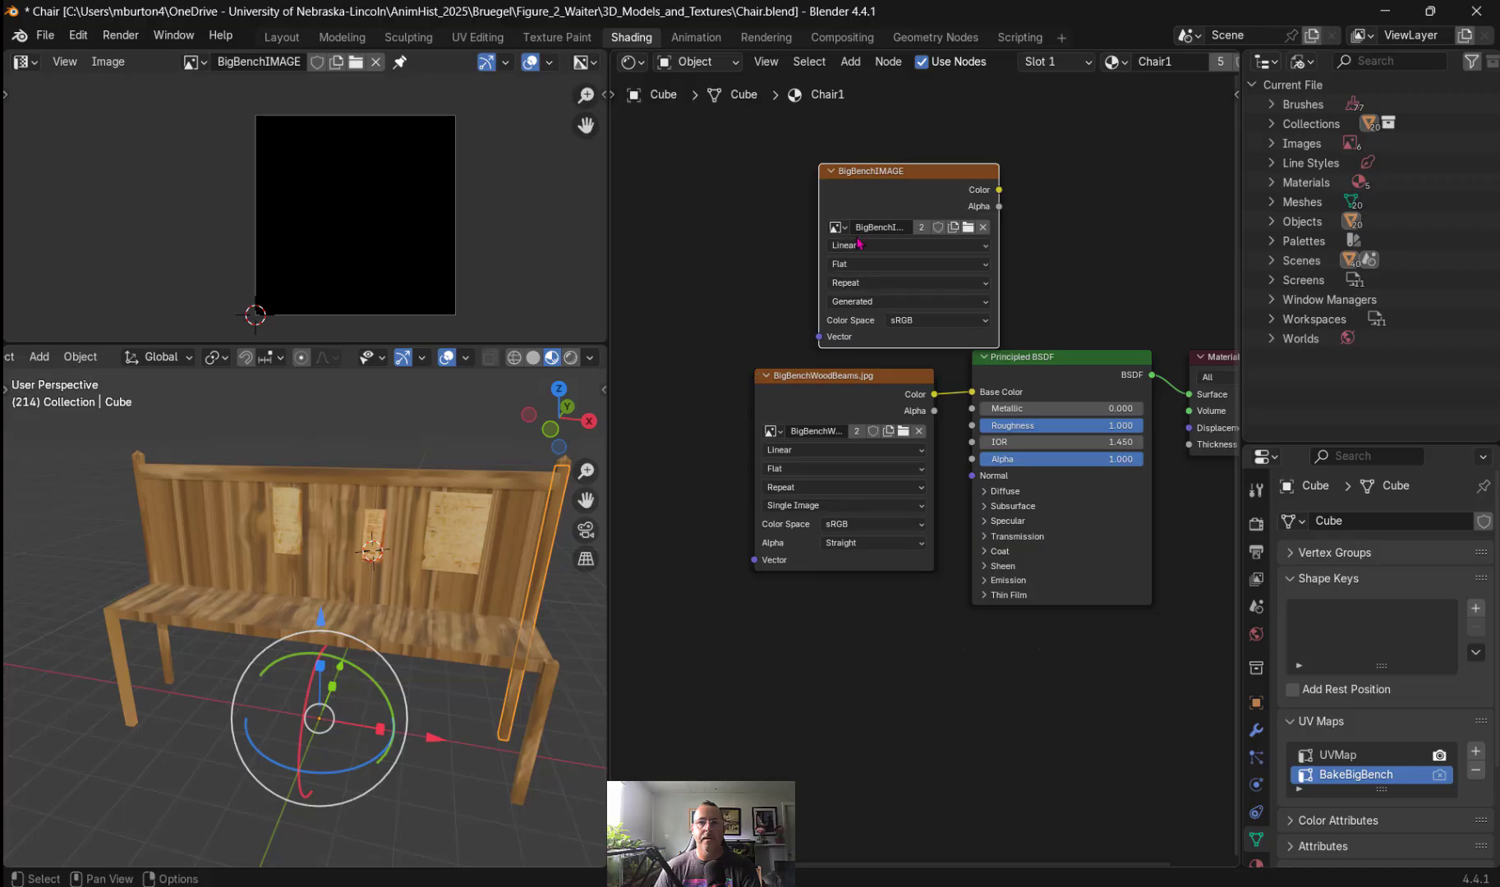
# - Check the seat and back planks' materials, and paste a copy of the BigBenchIMAGE node above Paper1.png in the rightmost paper's material
pyautogui.click(546, 719)
pyautogui.click(523, 659)
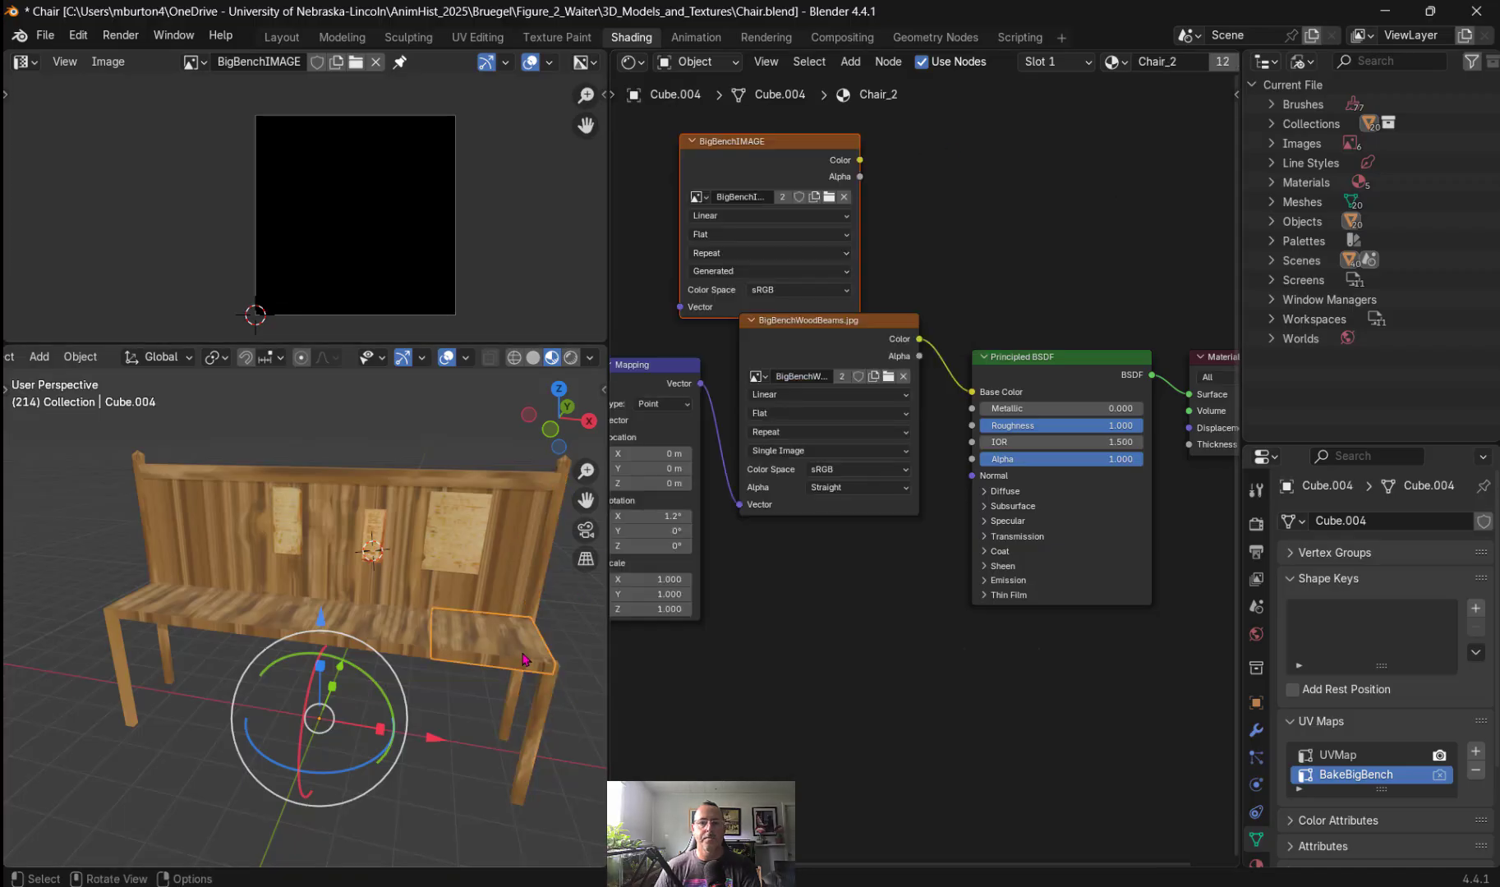
pyautogui.click(515, 550)
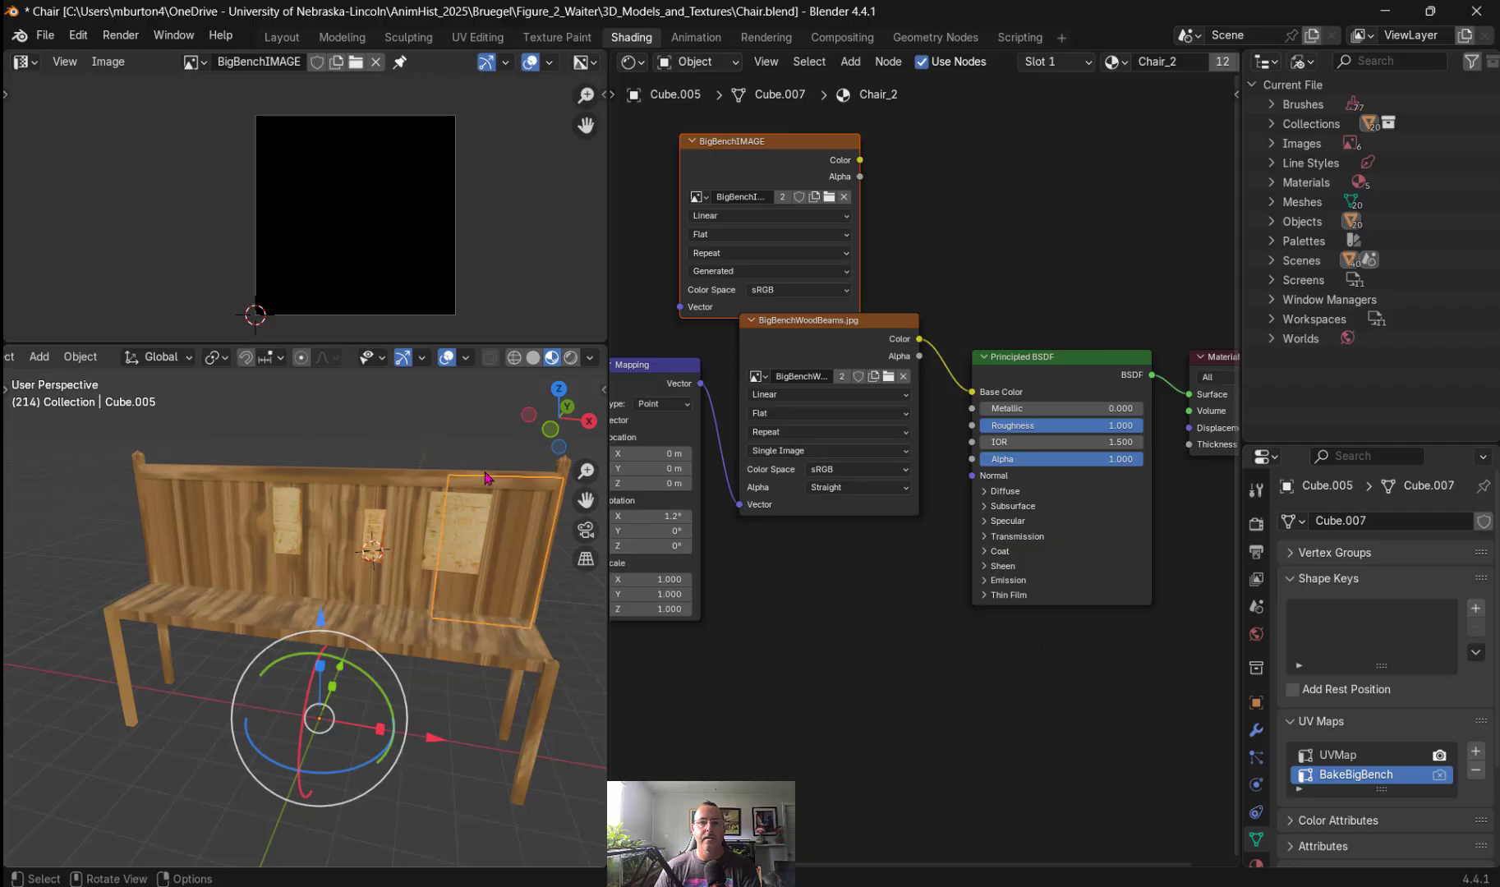
pyautogui.click(420, 481)
pyautogui.click(452, 537)
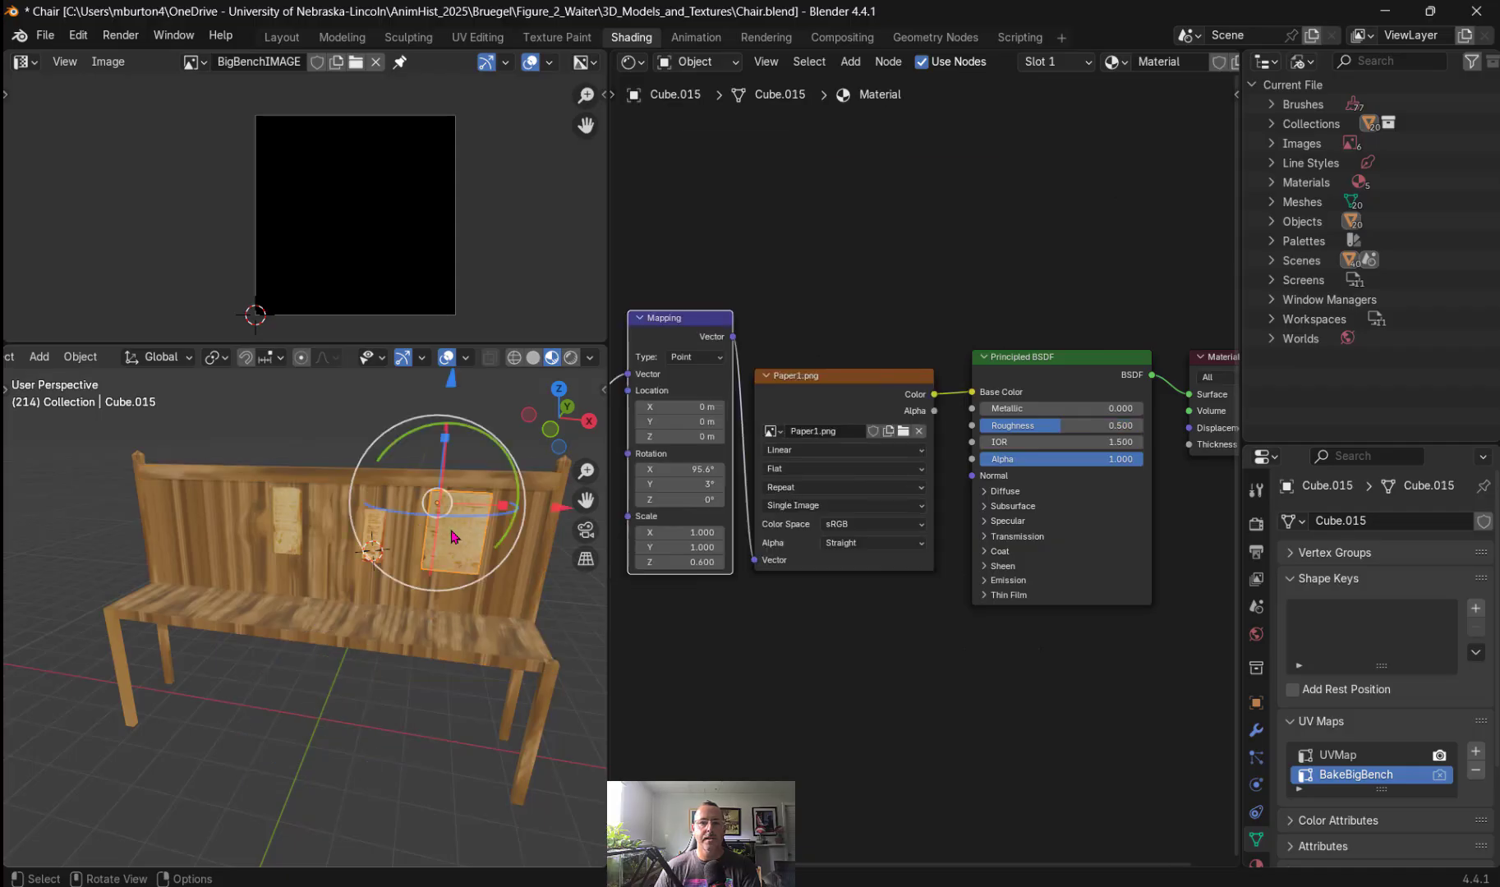
pyautogui.hotkey('ctrl', 'v')
pyautogui.press('g')
pyautogui.click(1017, 67)
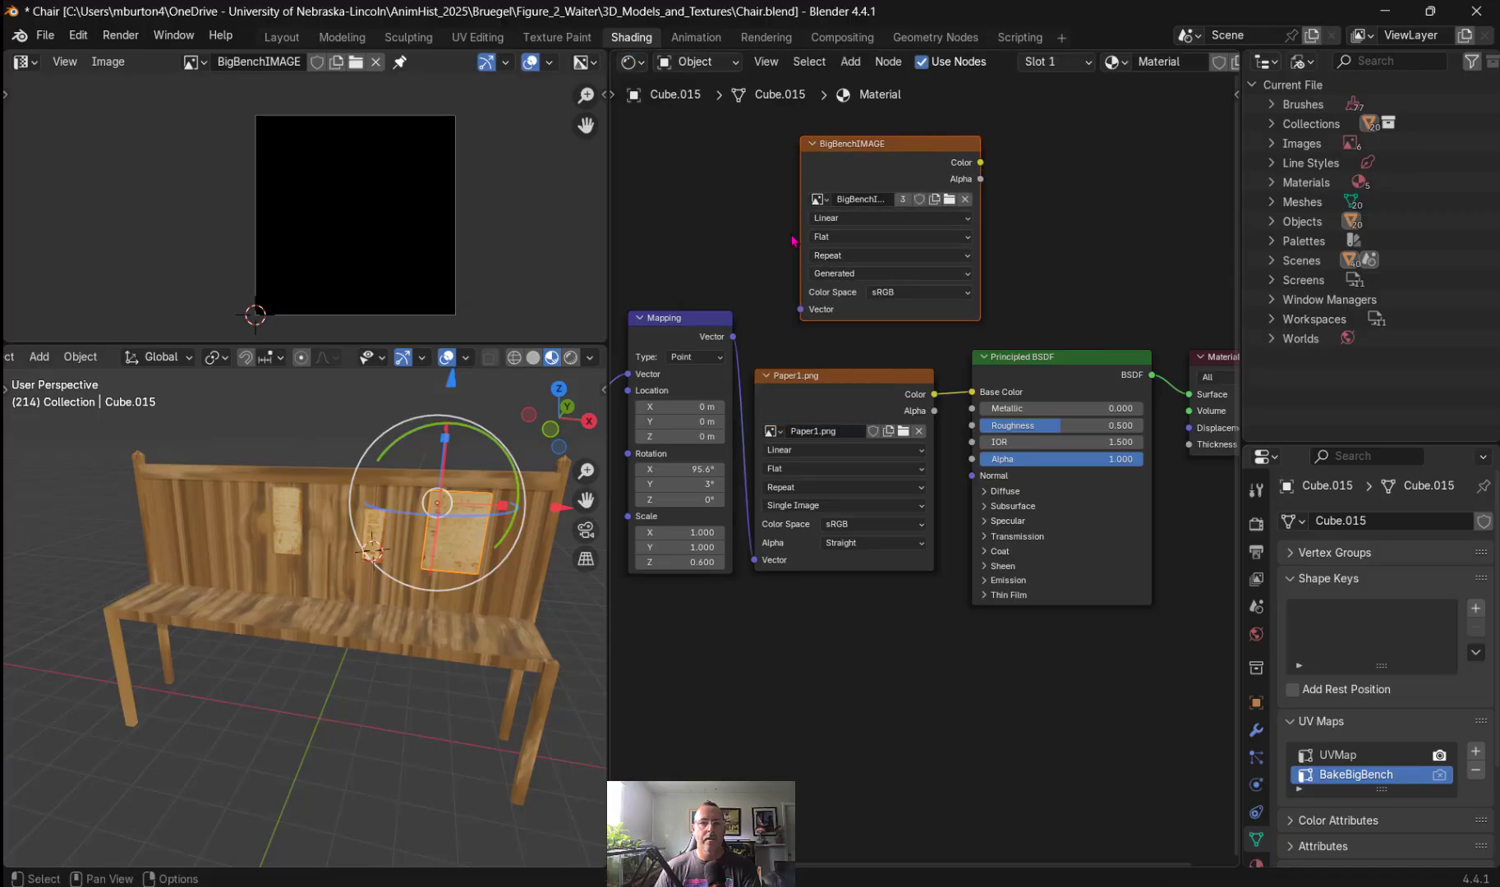
# - Paste a copy of the BigBenchIMAGE node above Paper2.png in the small middle paper's material
pyautogui.click(390, 537)
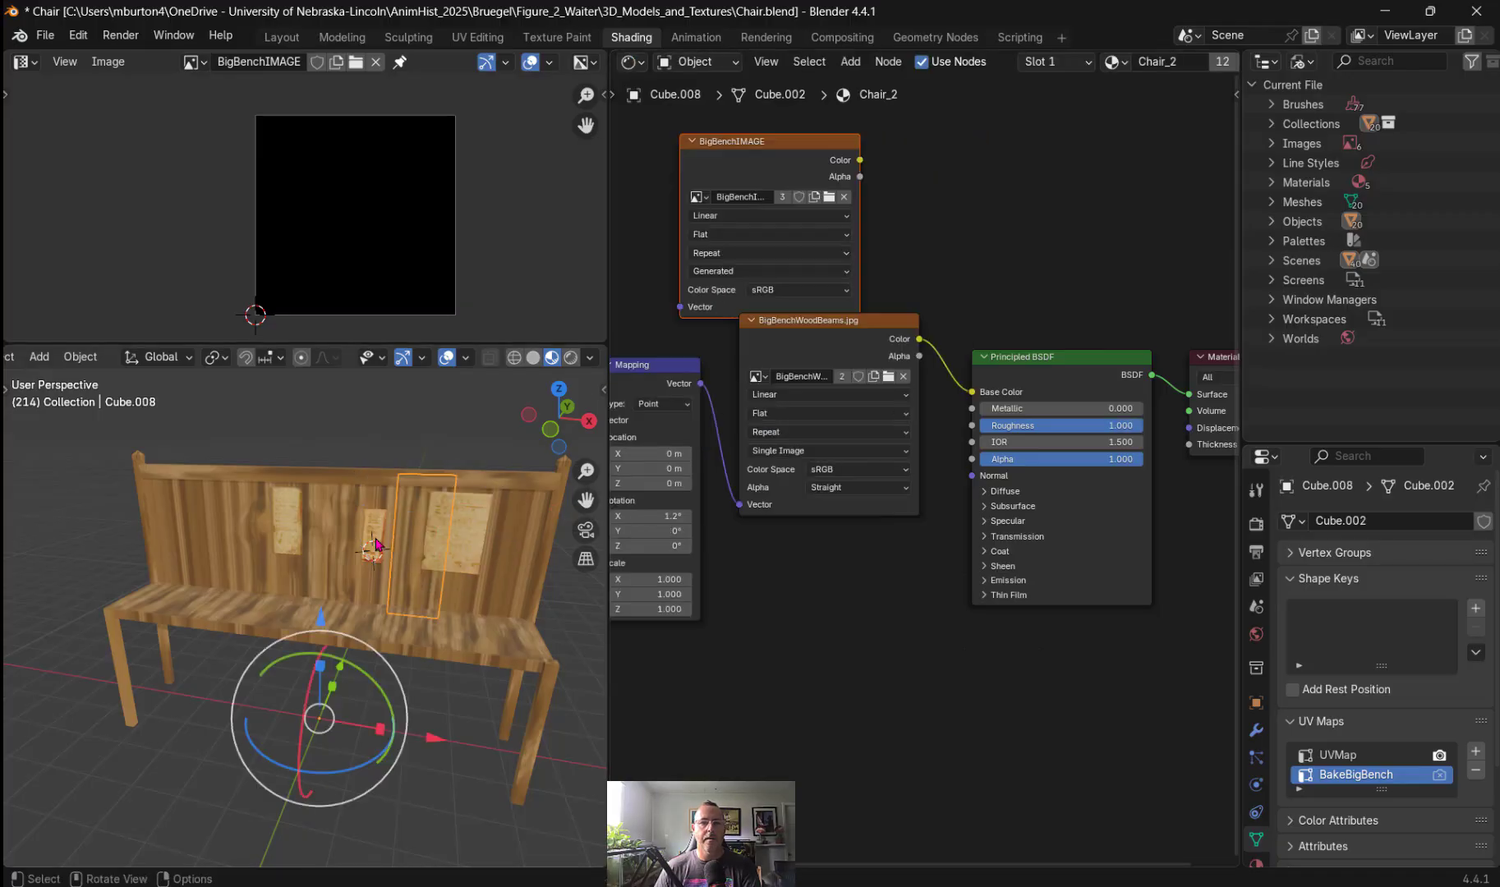
pyautogui.click(376, 544)
pyautogui.hotkey('ctrl', 'v')
pyautogui.press('g')
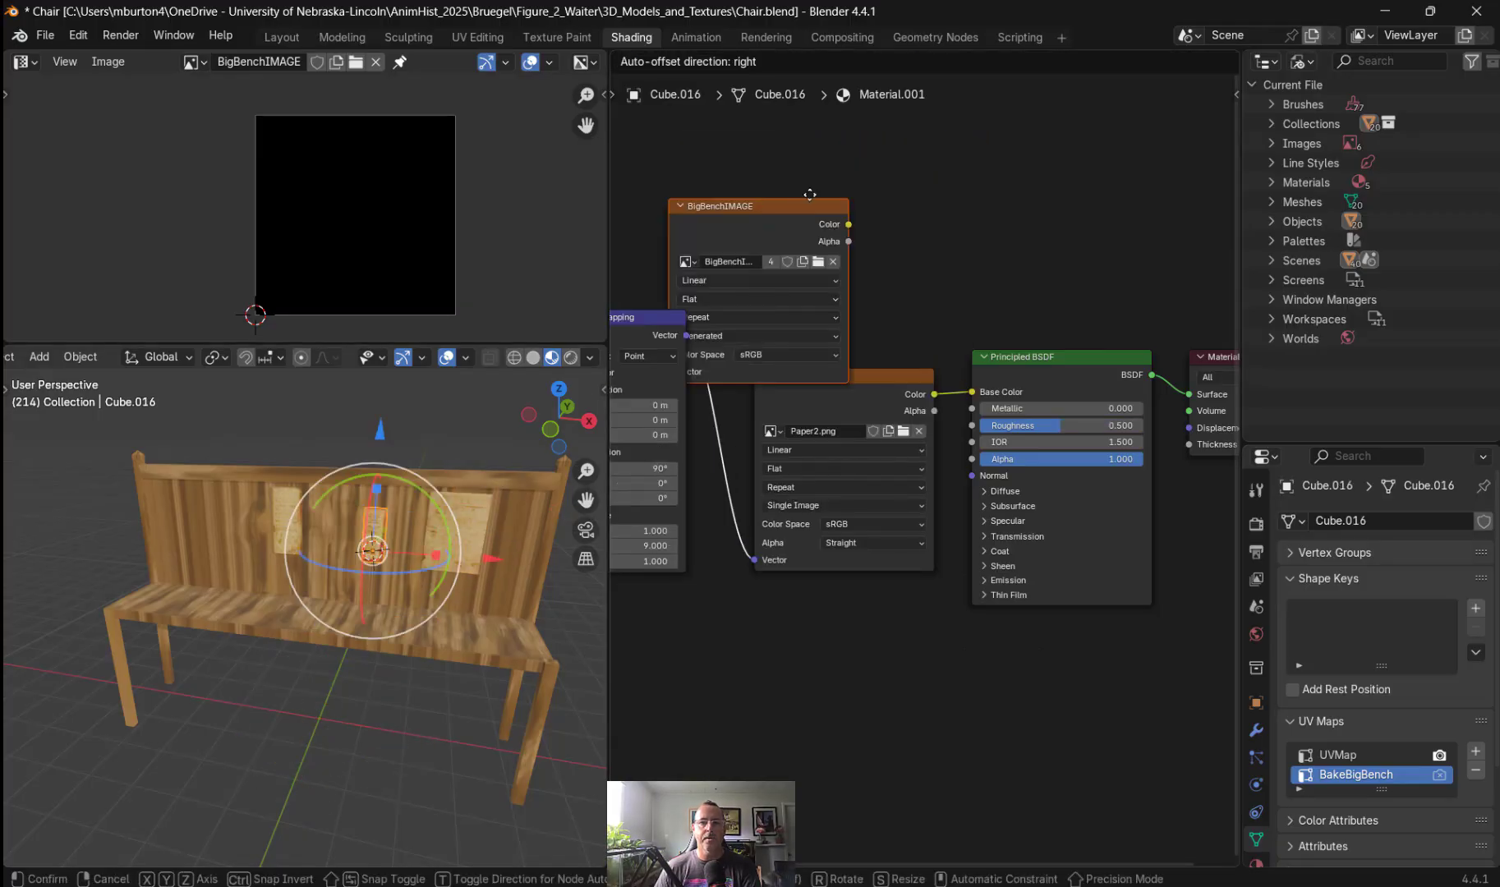
pyautogui.click(904, 164)
# - Check the top rail's material and reposition the BigBenchIMAGE node above the BigBenchWoodBeams.jpg node in the front right leg's Chair1 material
pyautogui.click(289, 482)
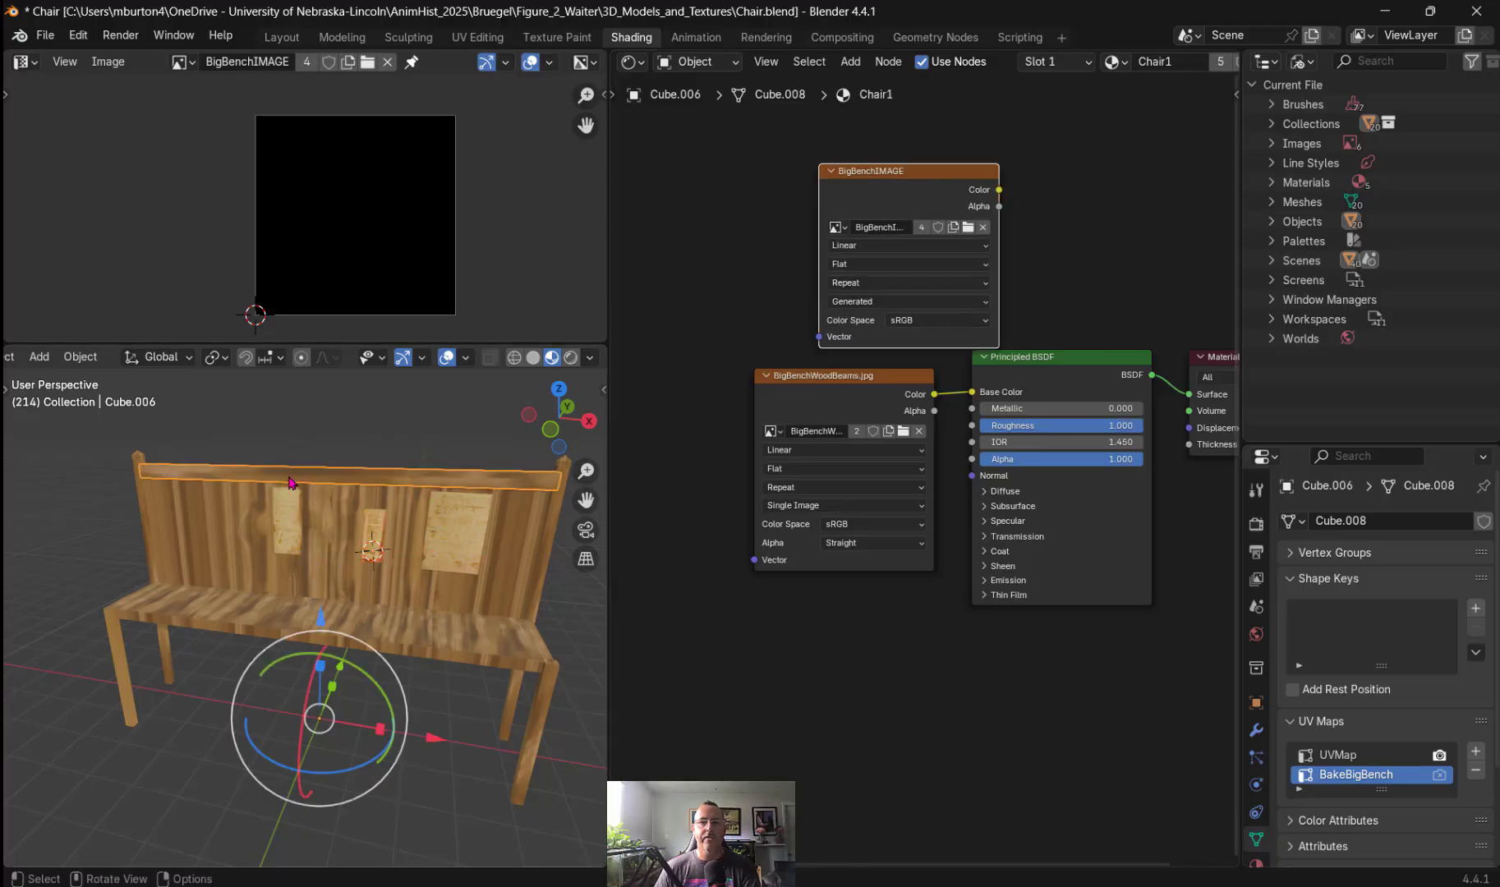
pyautogui.click(137, 458)
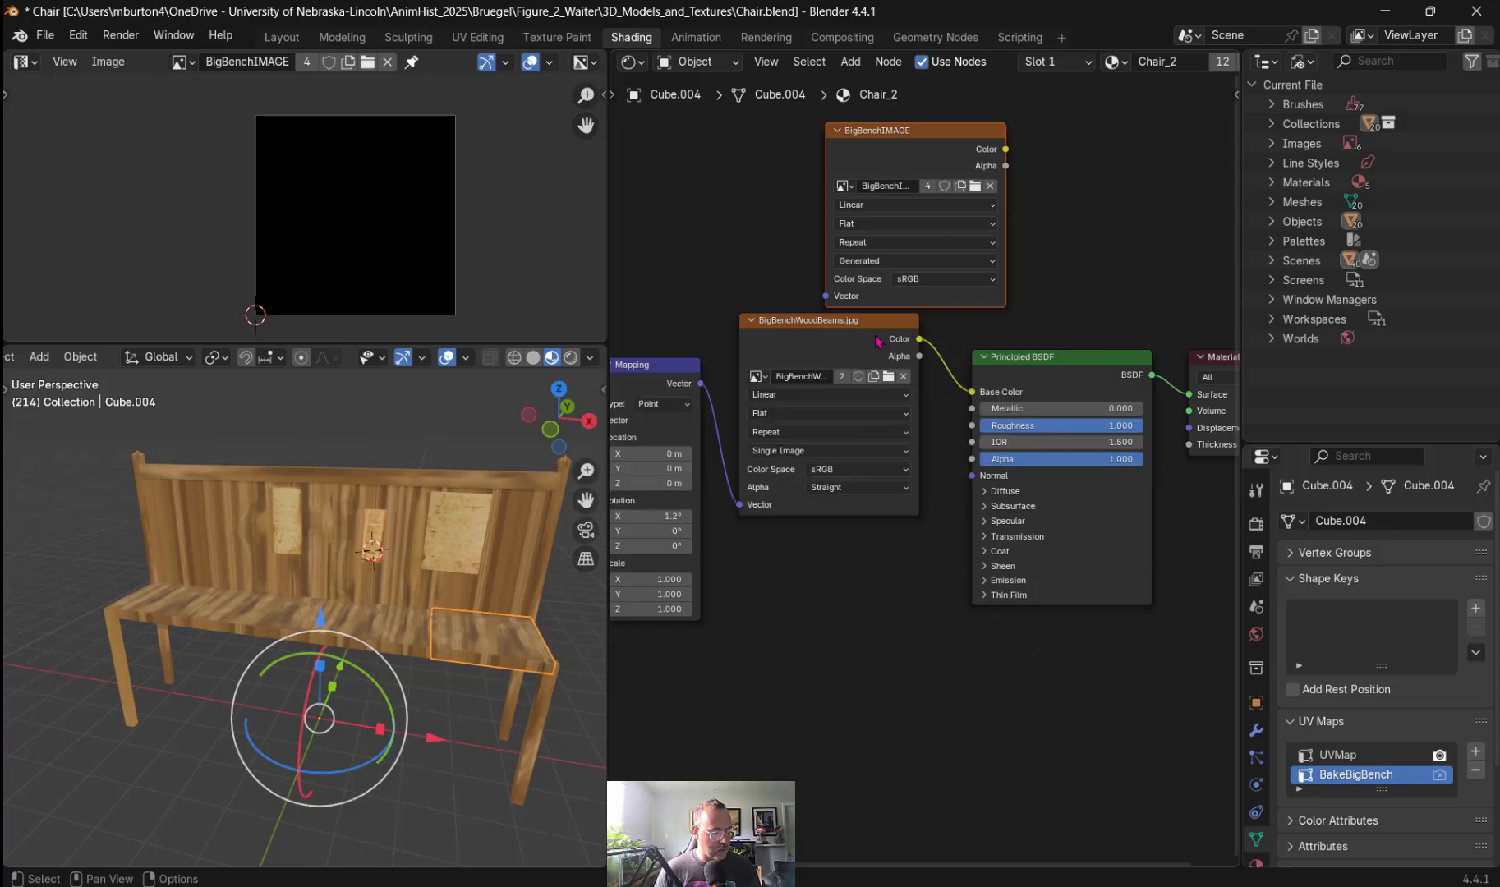
pyautogui.click(542, 722)
pyautogui.moveTo(885, 171); pyautogui.dragTo(836, 173)
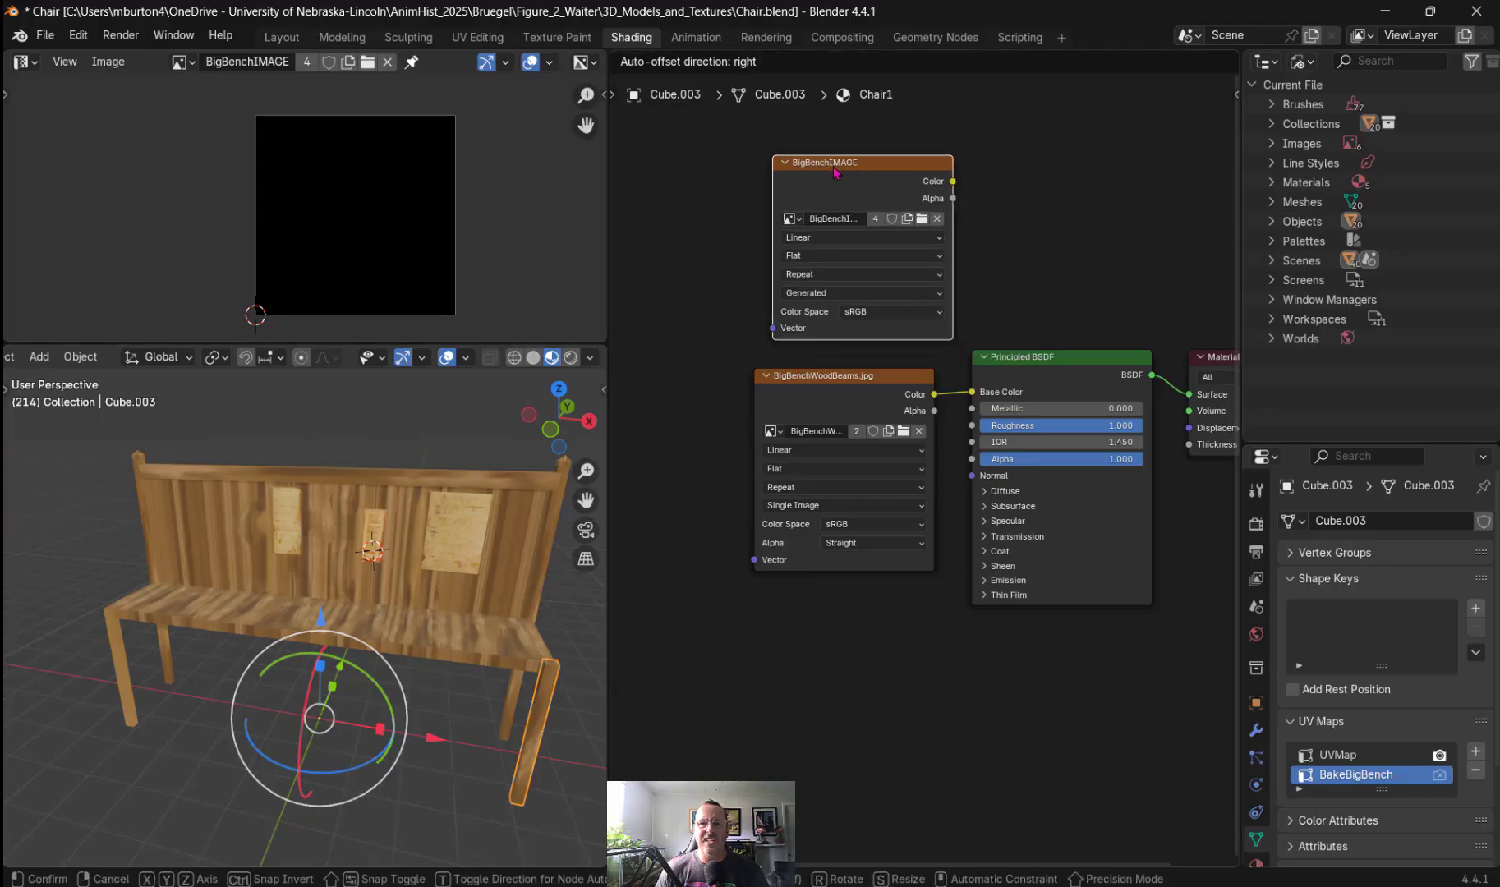
# - Check the seat plank, back plank, right post, top rail and paper materials for a selected BigBenchIMAGE node
pyautogui.click(517, 655)
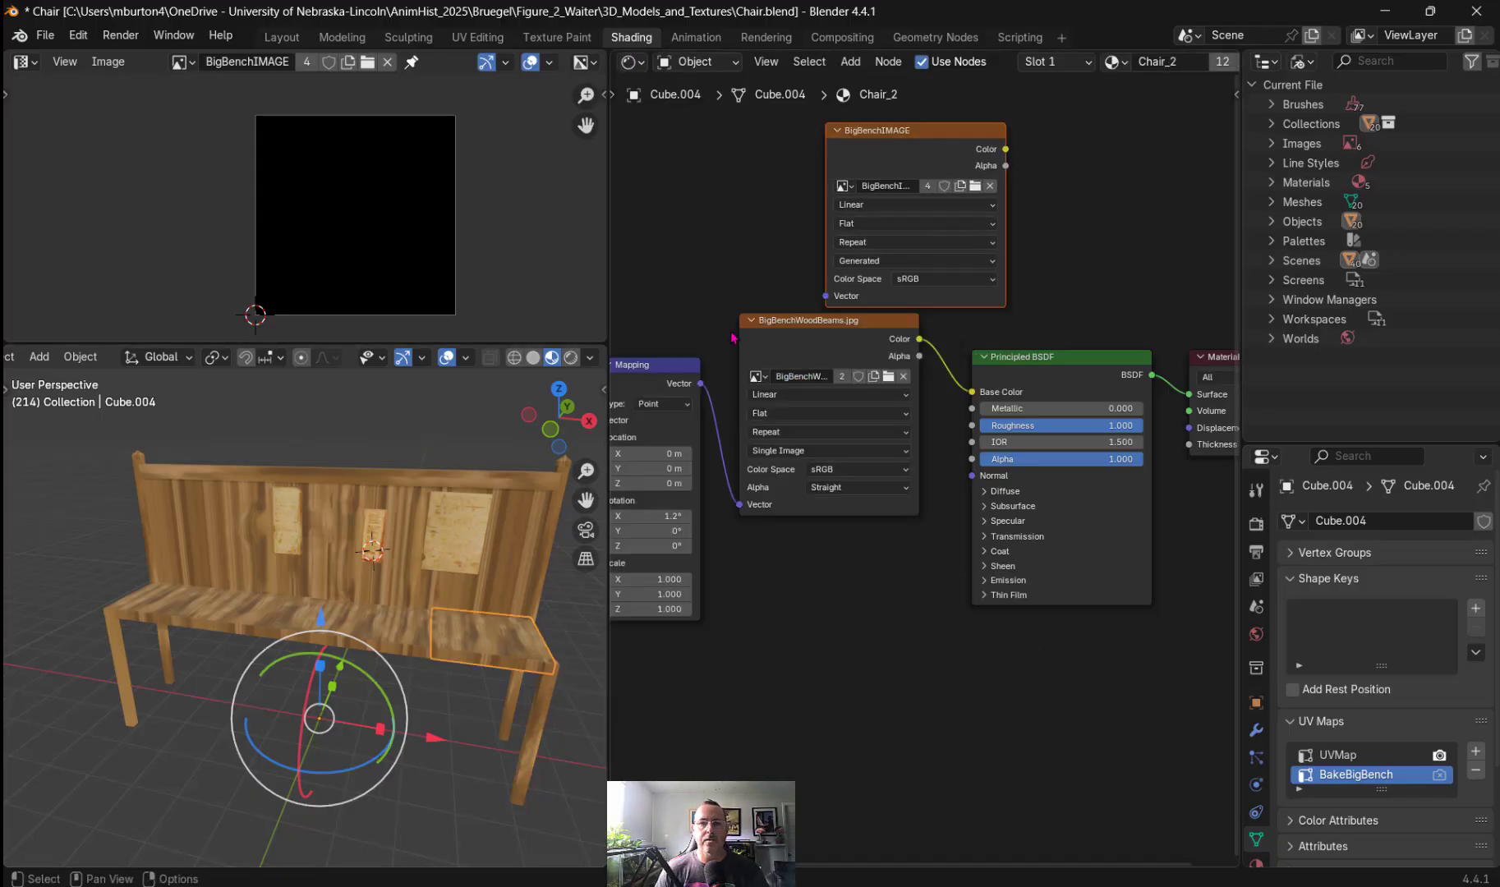
pyautogui.click(507, 600)
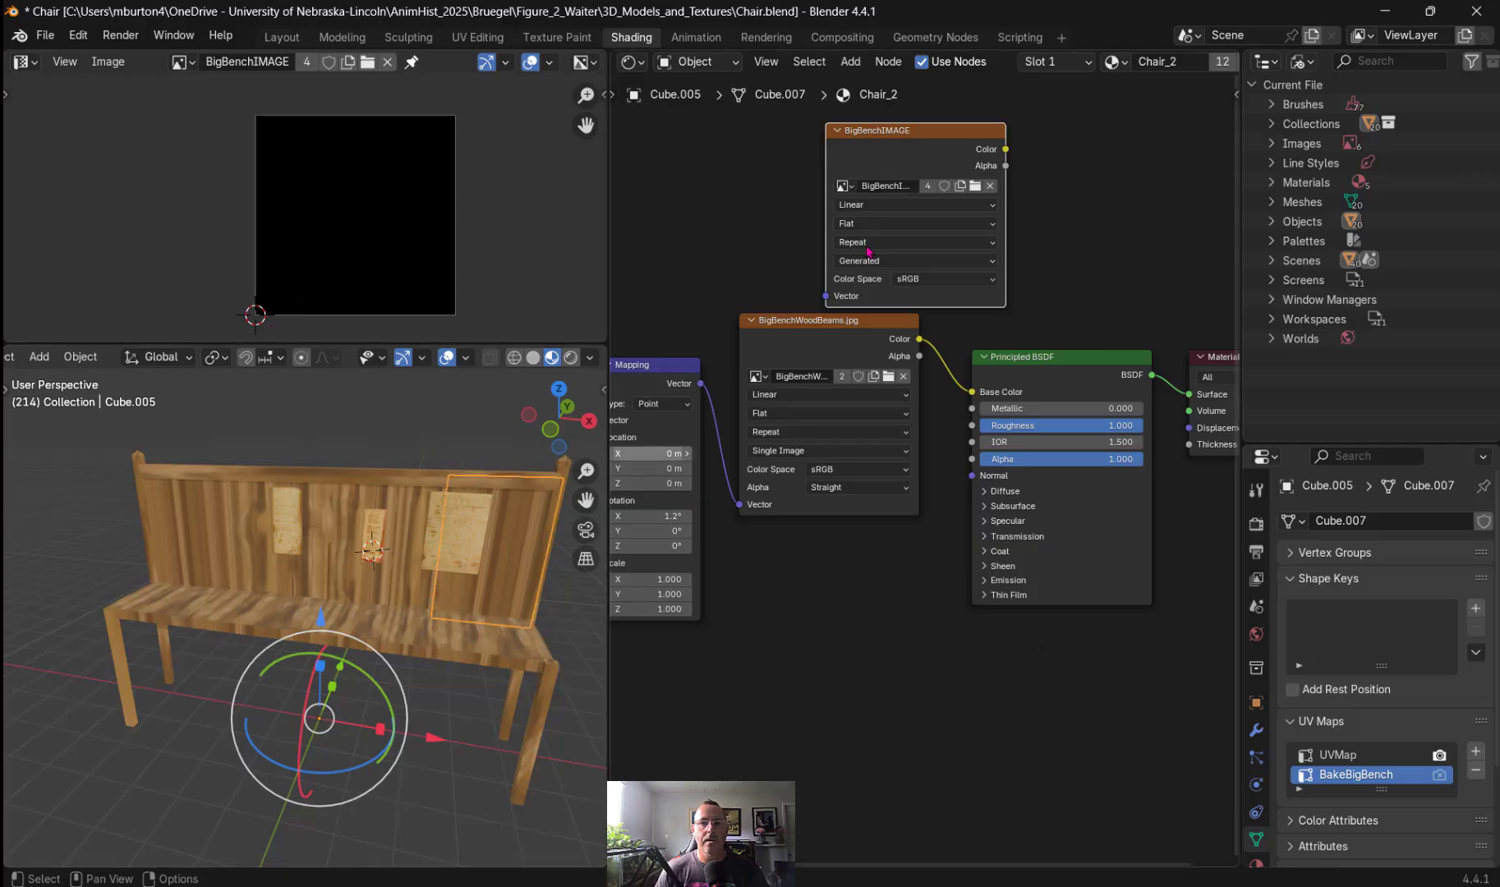
pyautogui.click(563, 469)
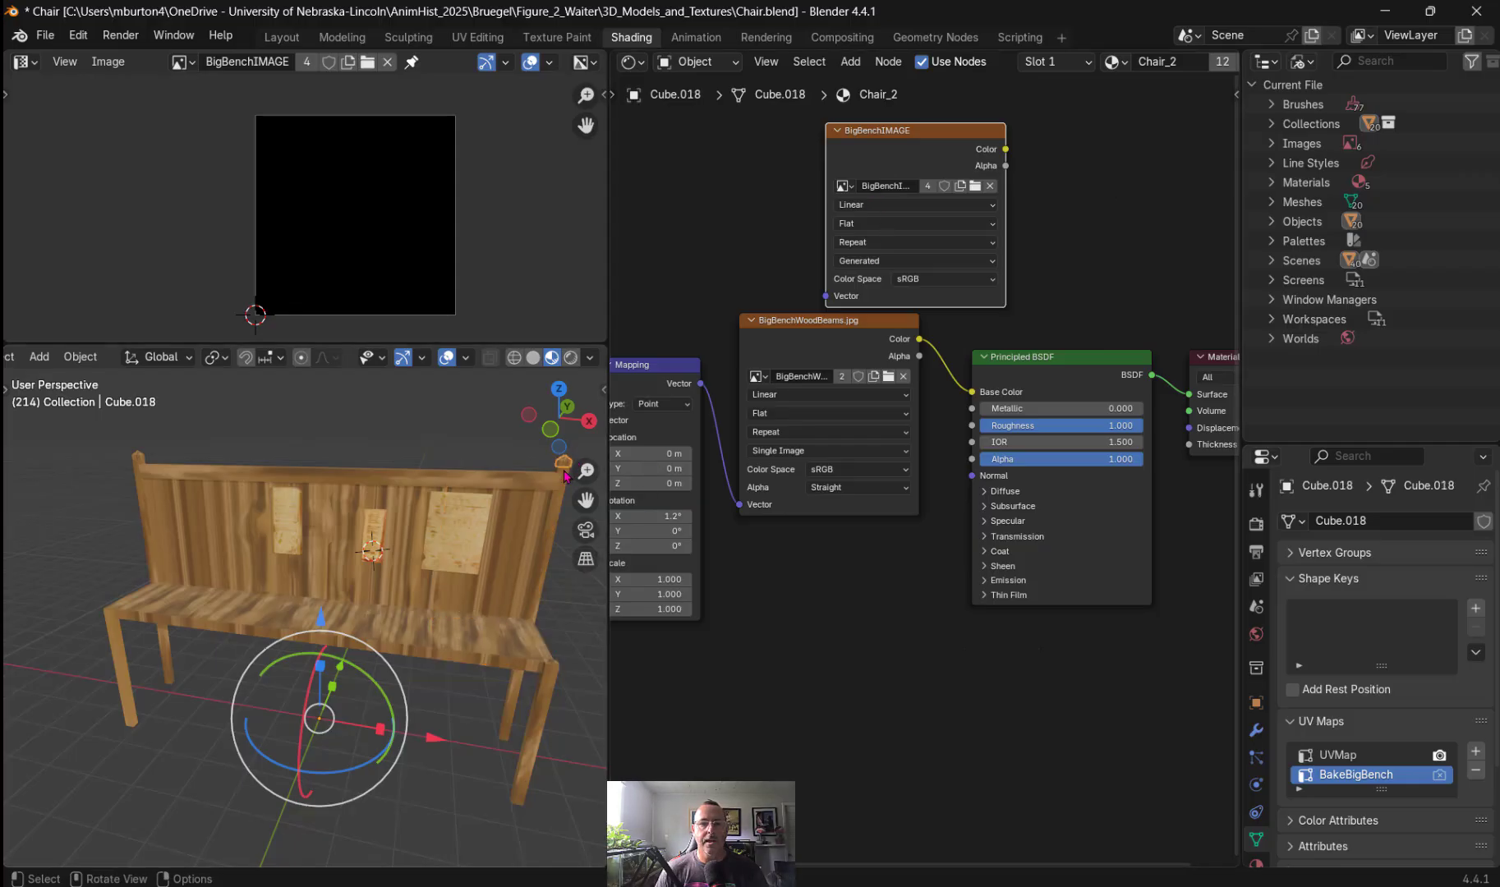
pyautogui.click(565, 488)
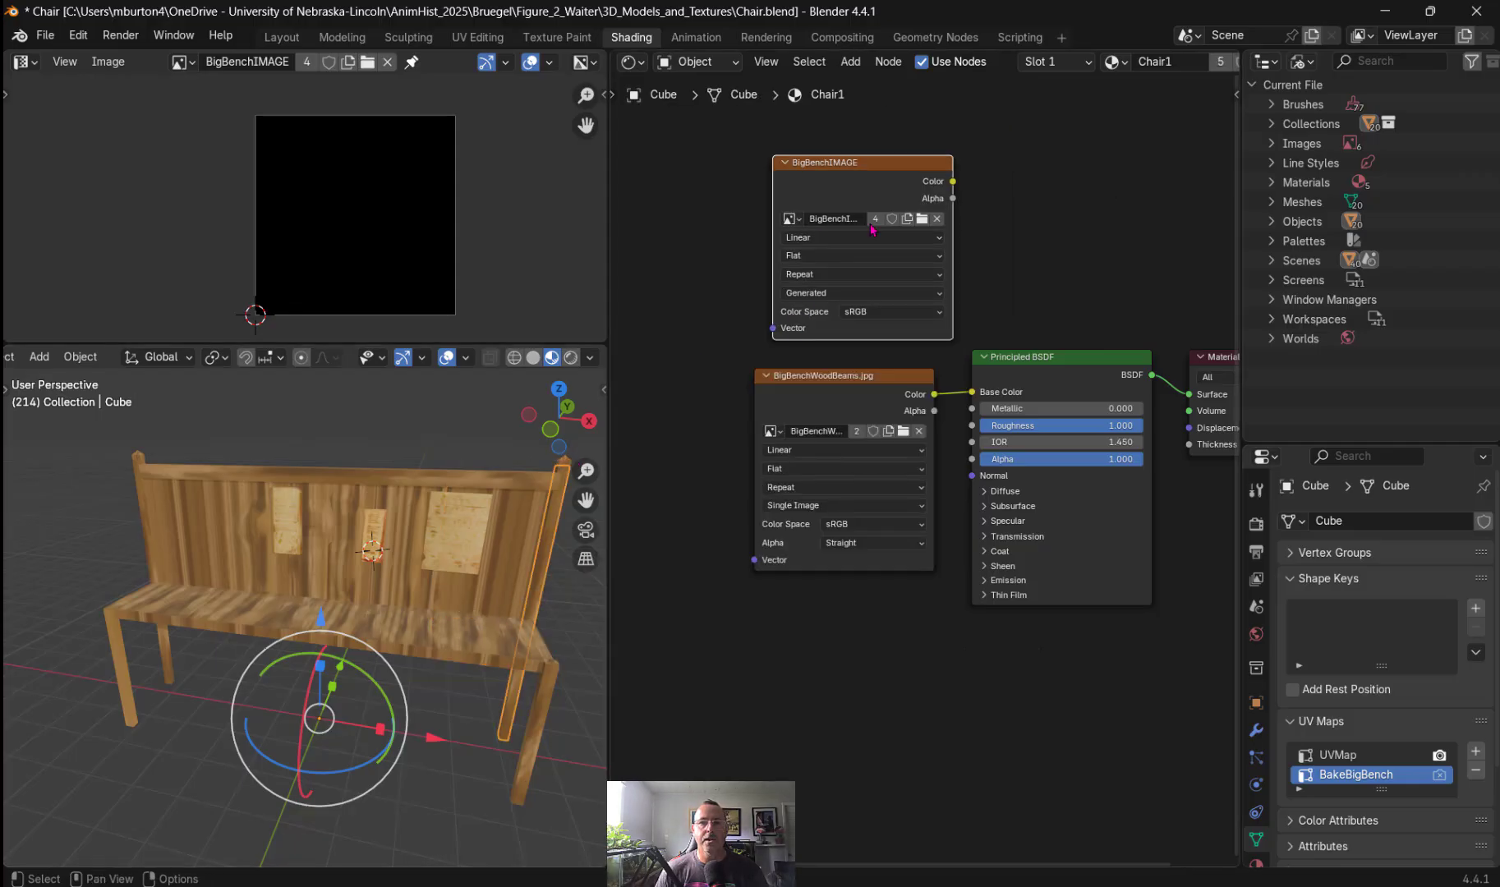
pyautogui.click(454, 485)
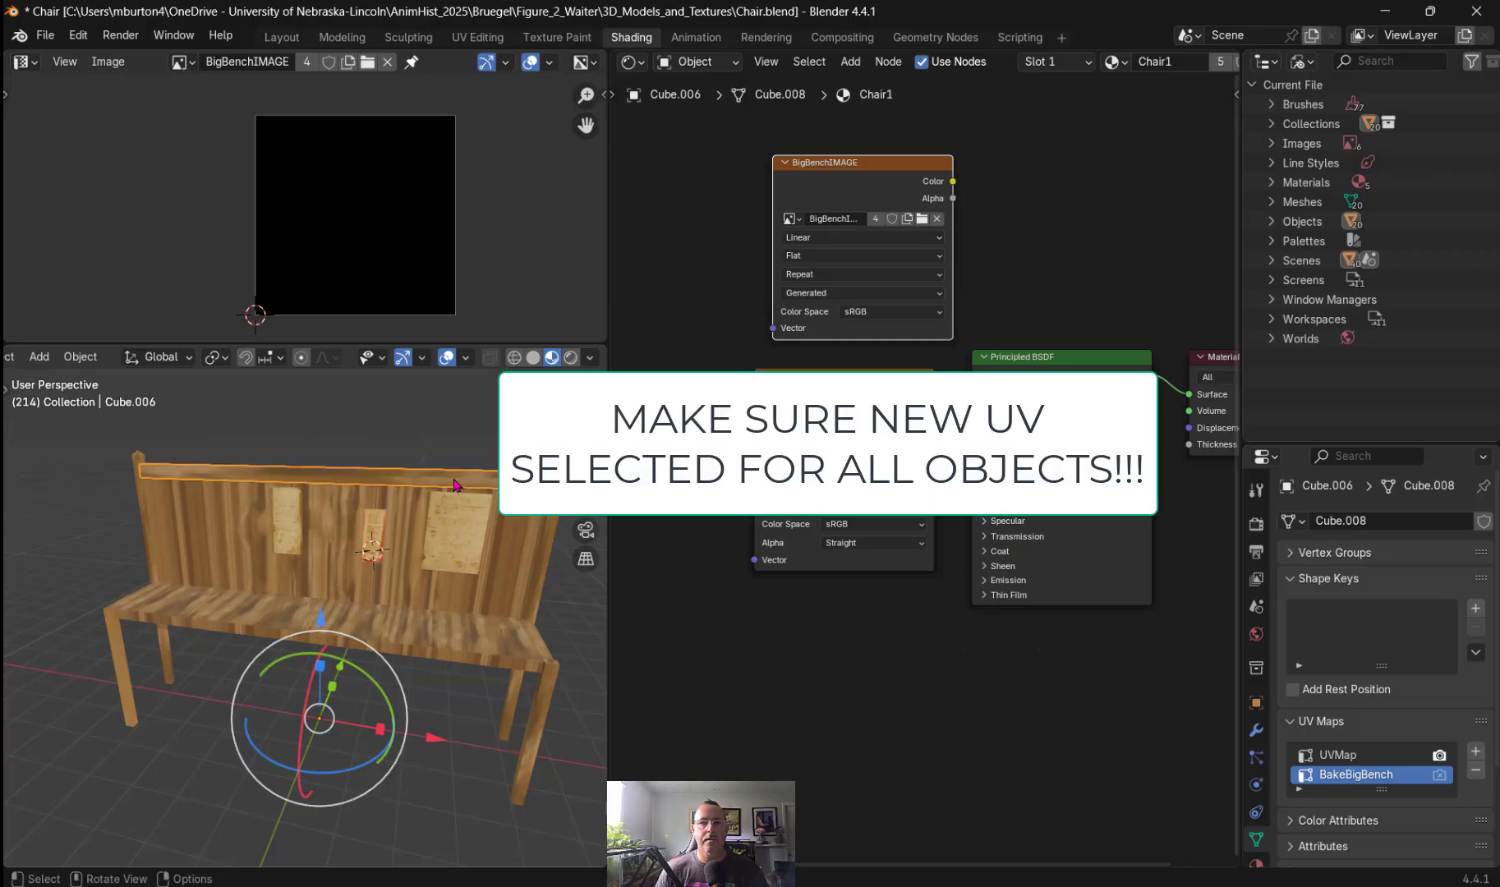
pyautogui.click(440, 527)
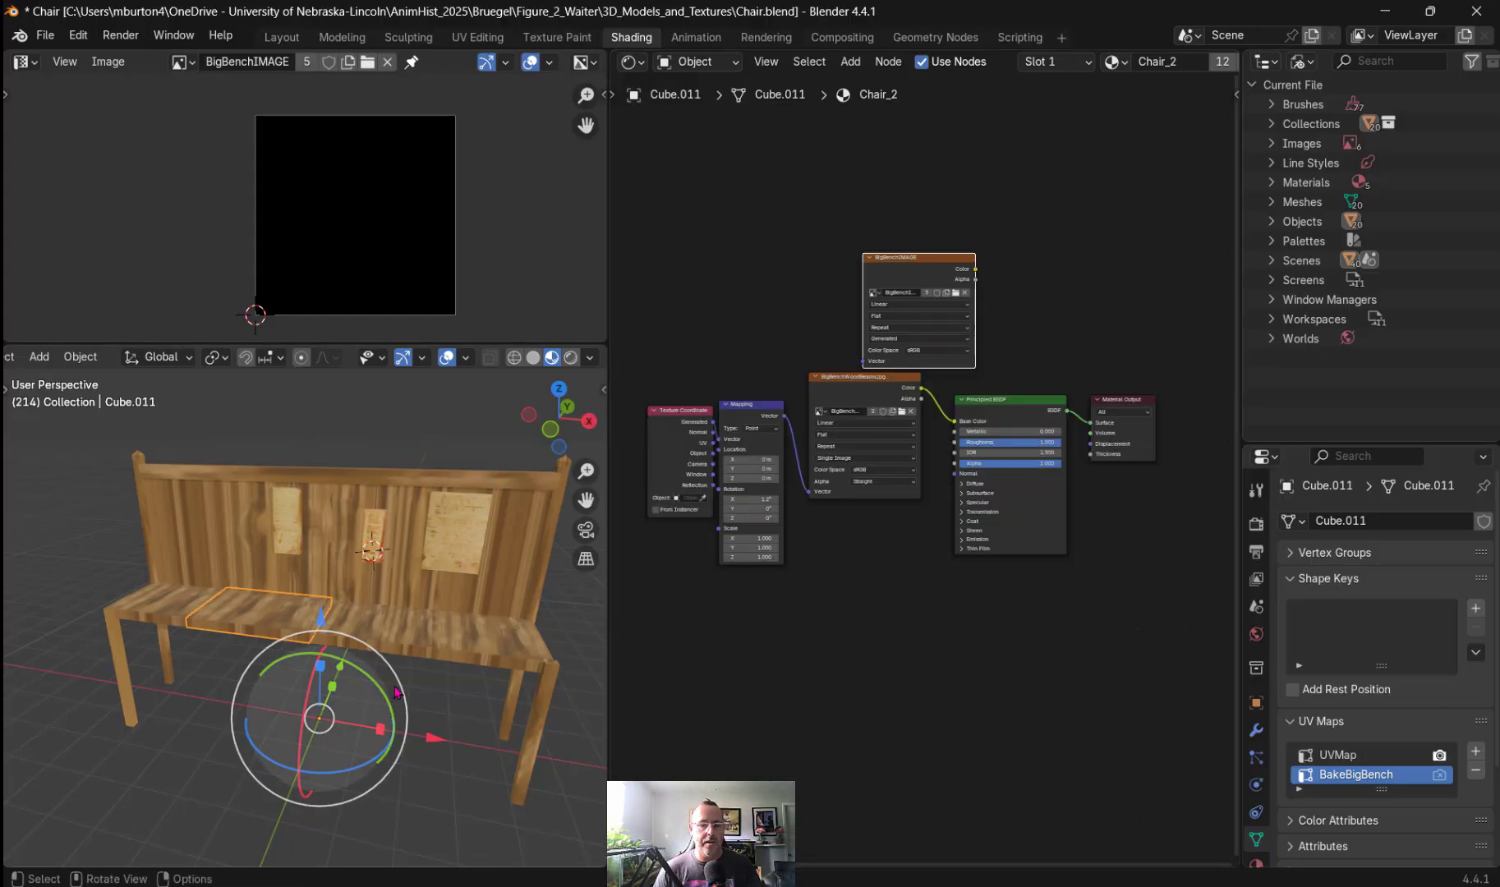
# - Select all parts of the bench and set the render engine to Cycles
pyautogui.click(125, 662)
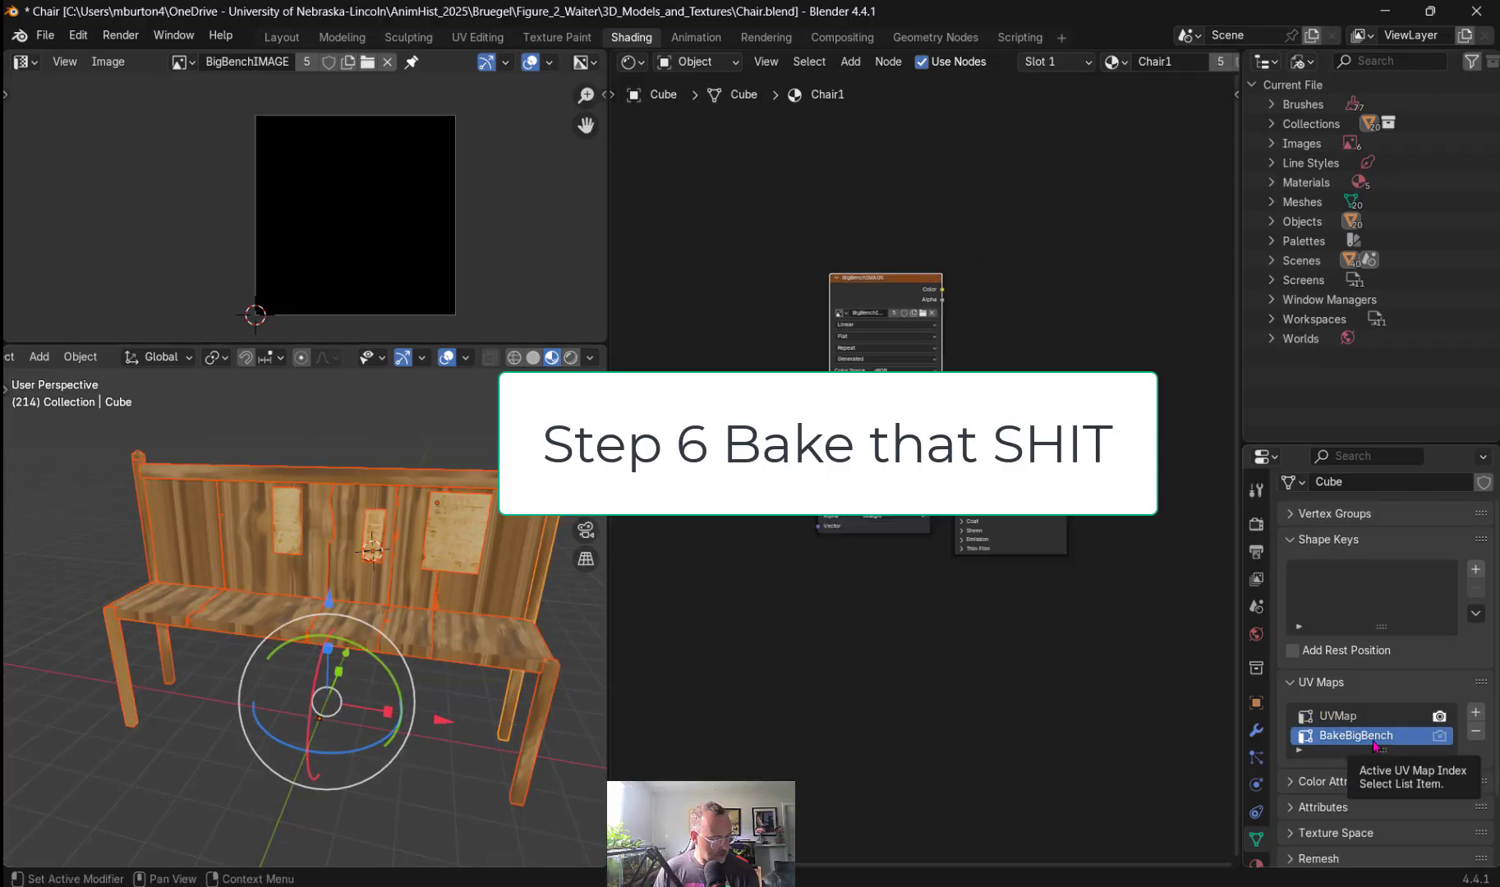
pyautogui.click(1256, 524)
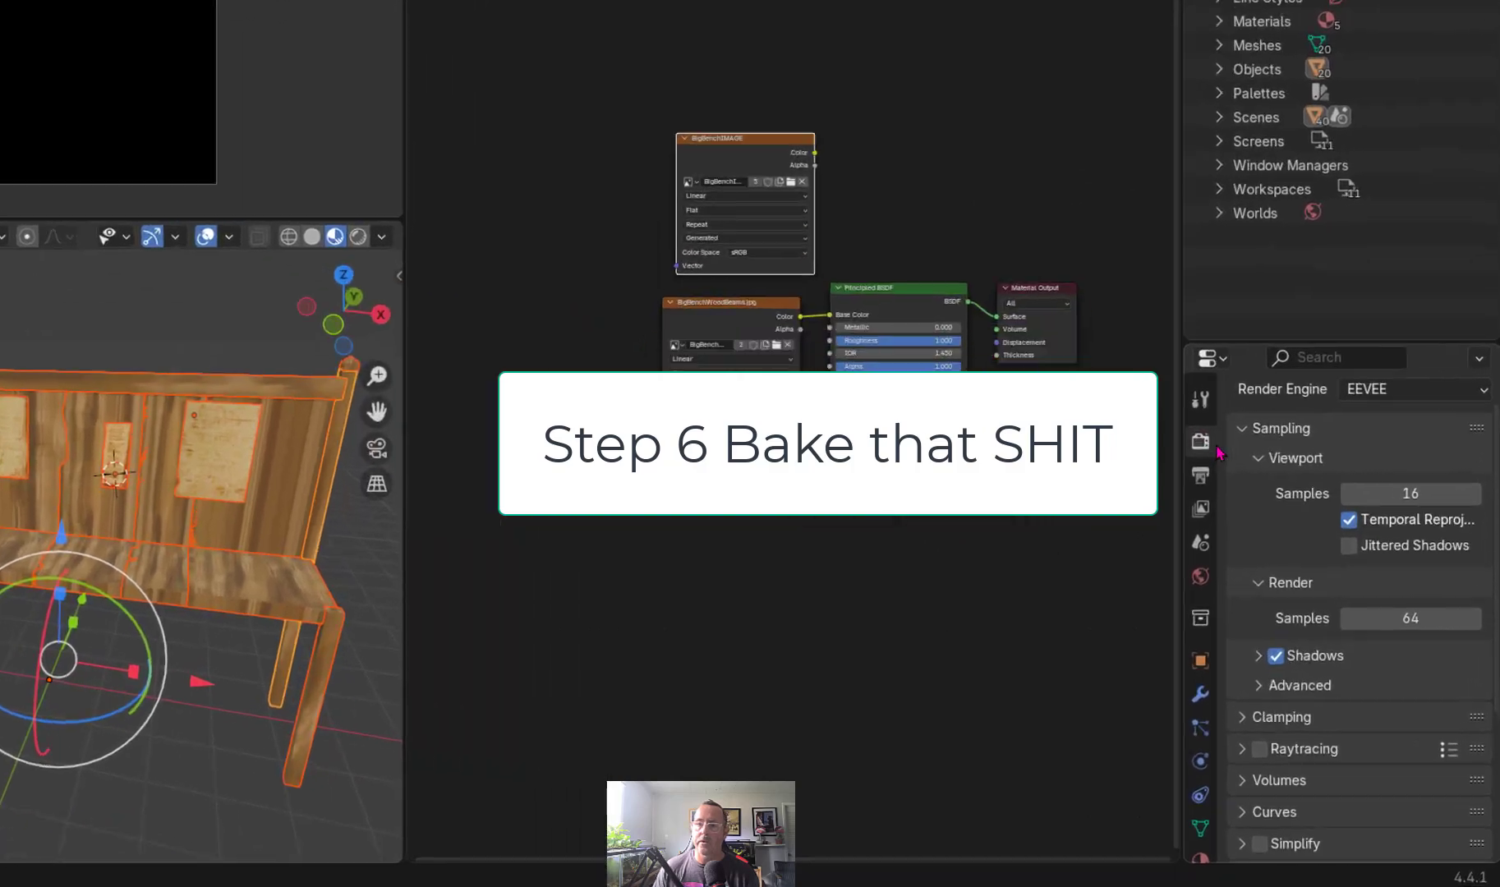
pyautogui.scroll(2, 1429, 608)
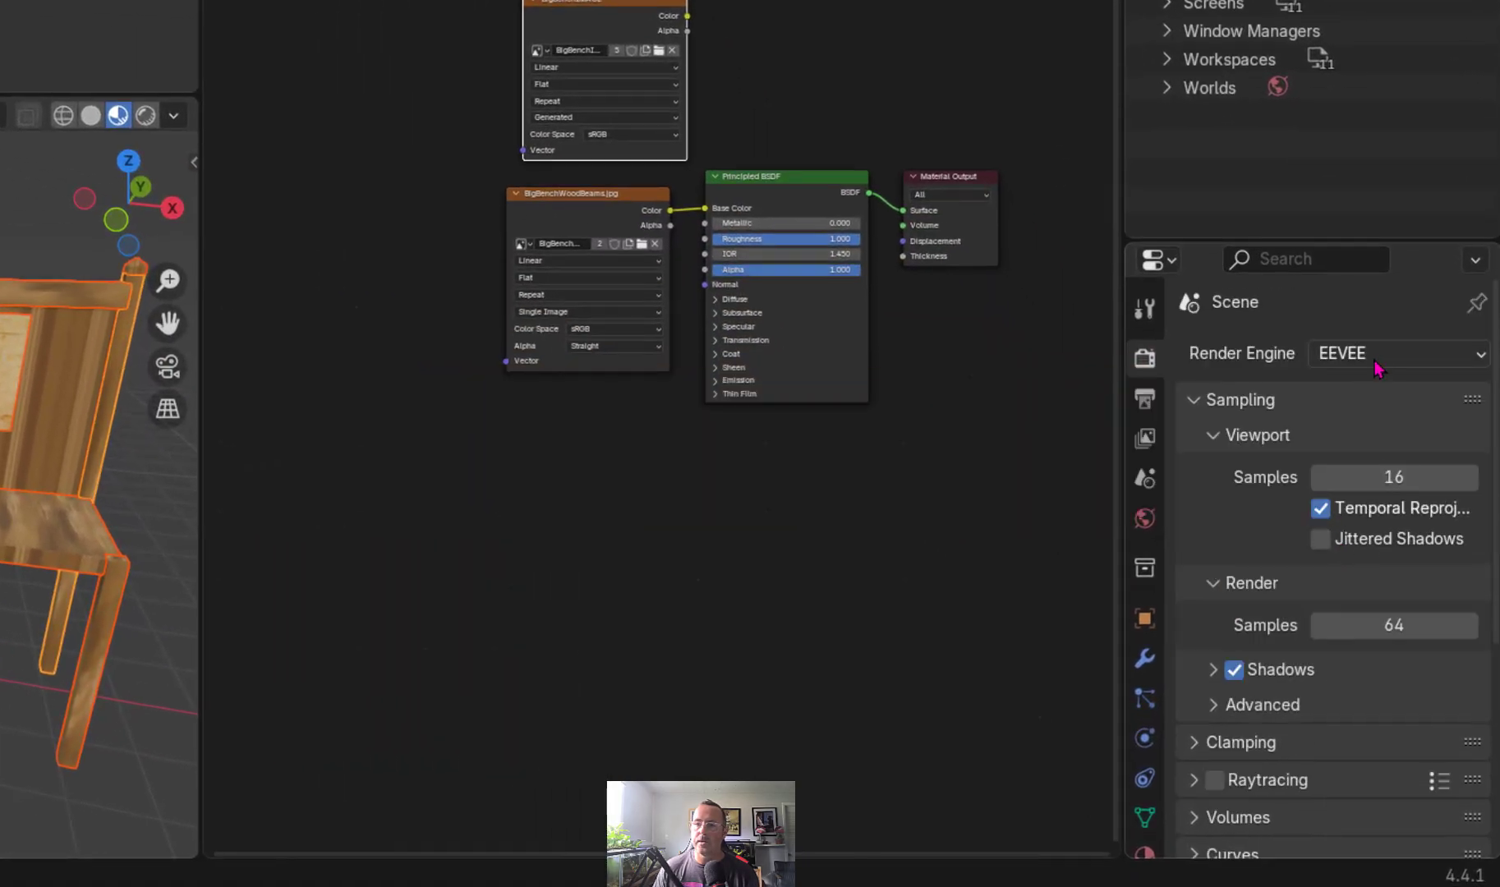
pyautogui.click(1379, 358)
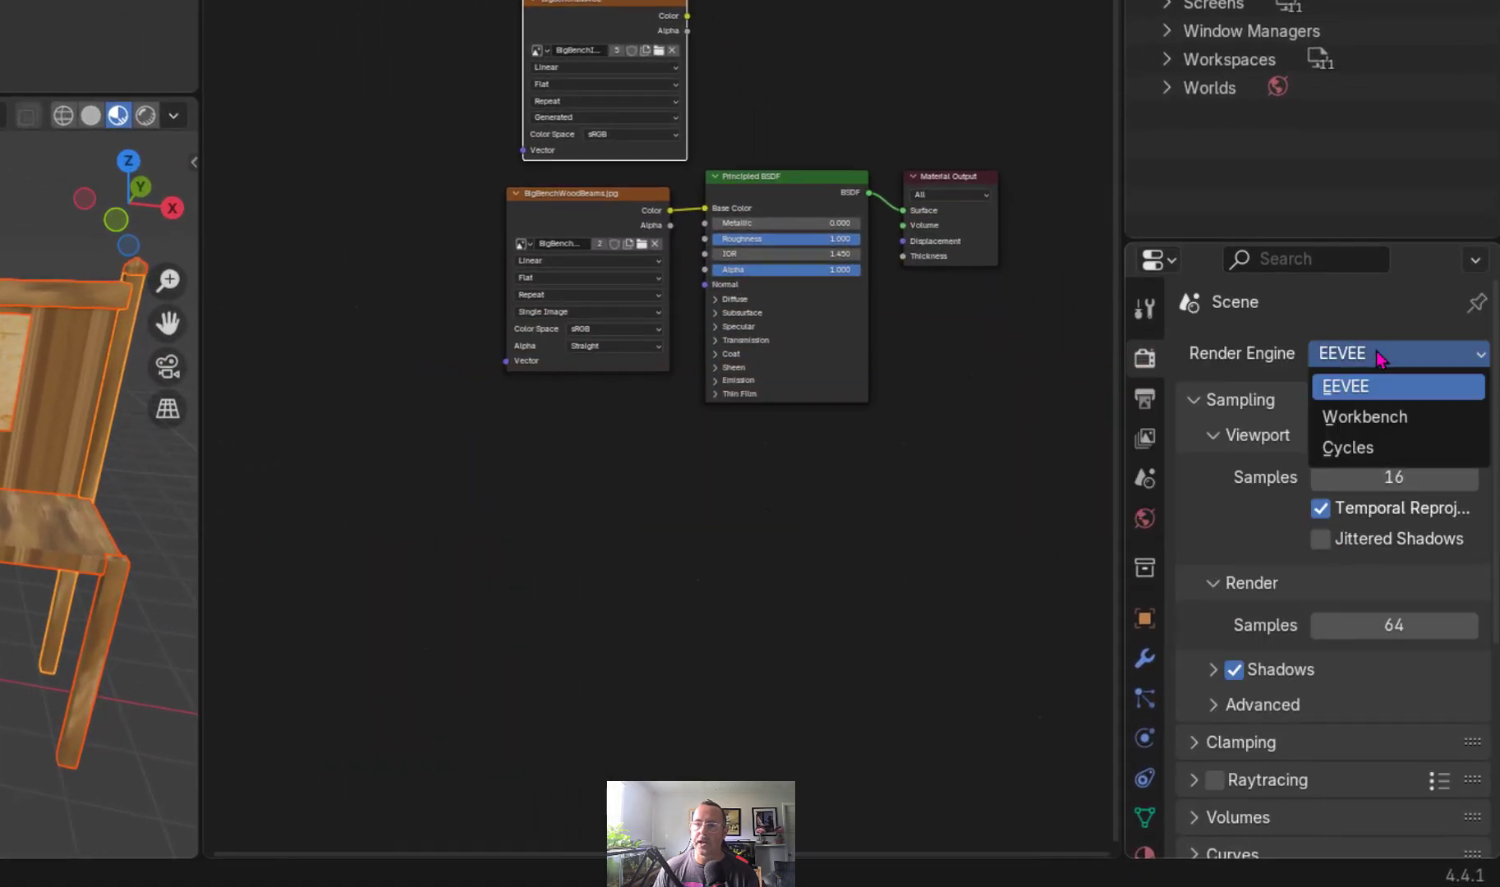
pyautogui.click(1365, 447)
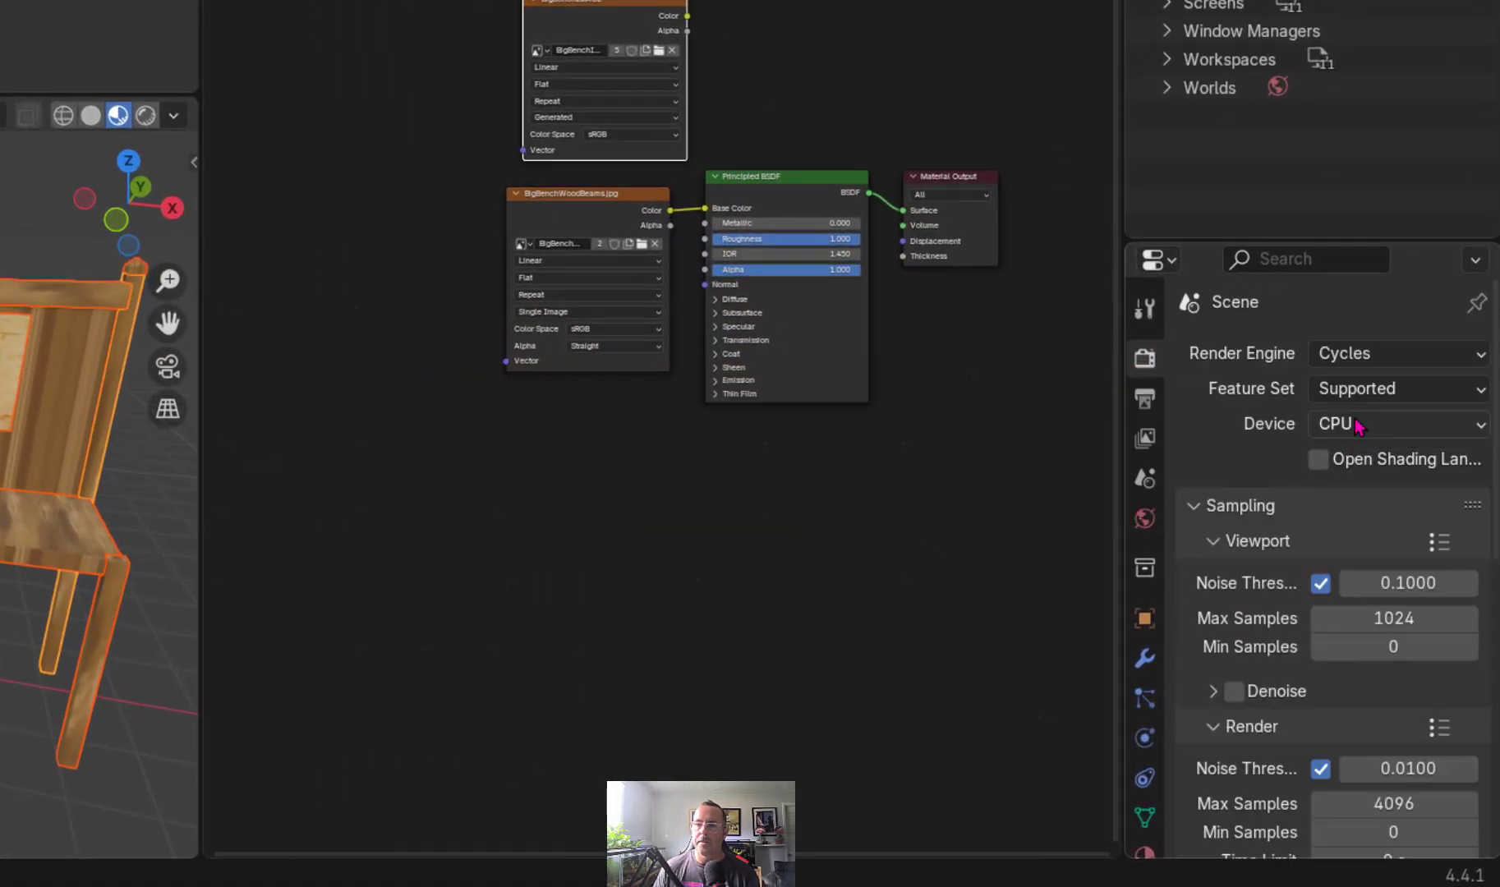
# - Set the maximum samples to 10 for both the viewport and the render
pyautogui.click(1396, 617)
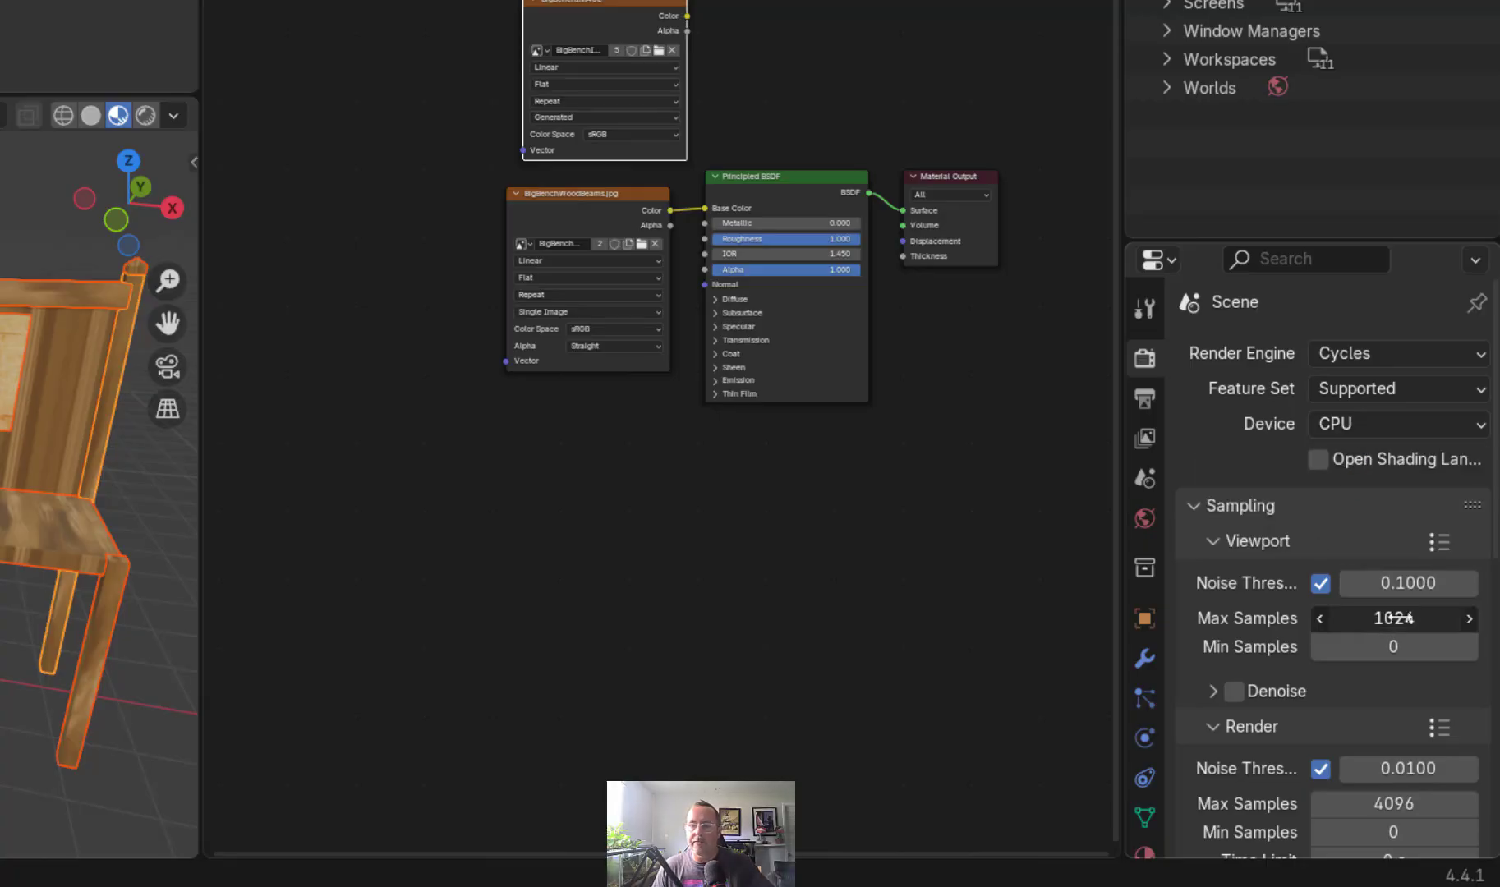
pyautogui.write('10')
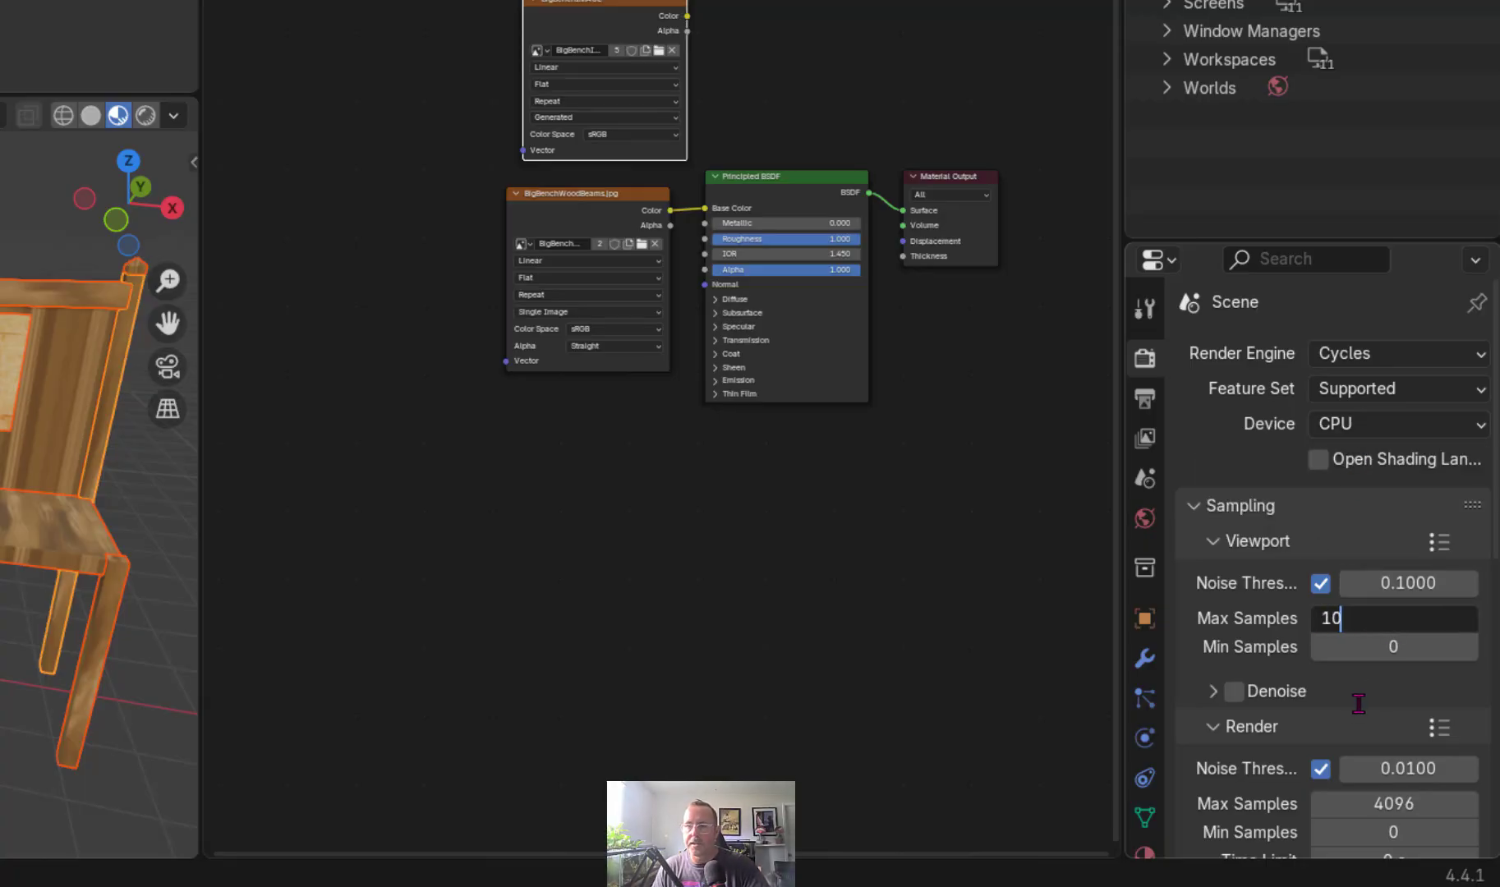
pyautogui.press('Return')
pyautogui.click(1399, 803)
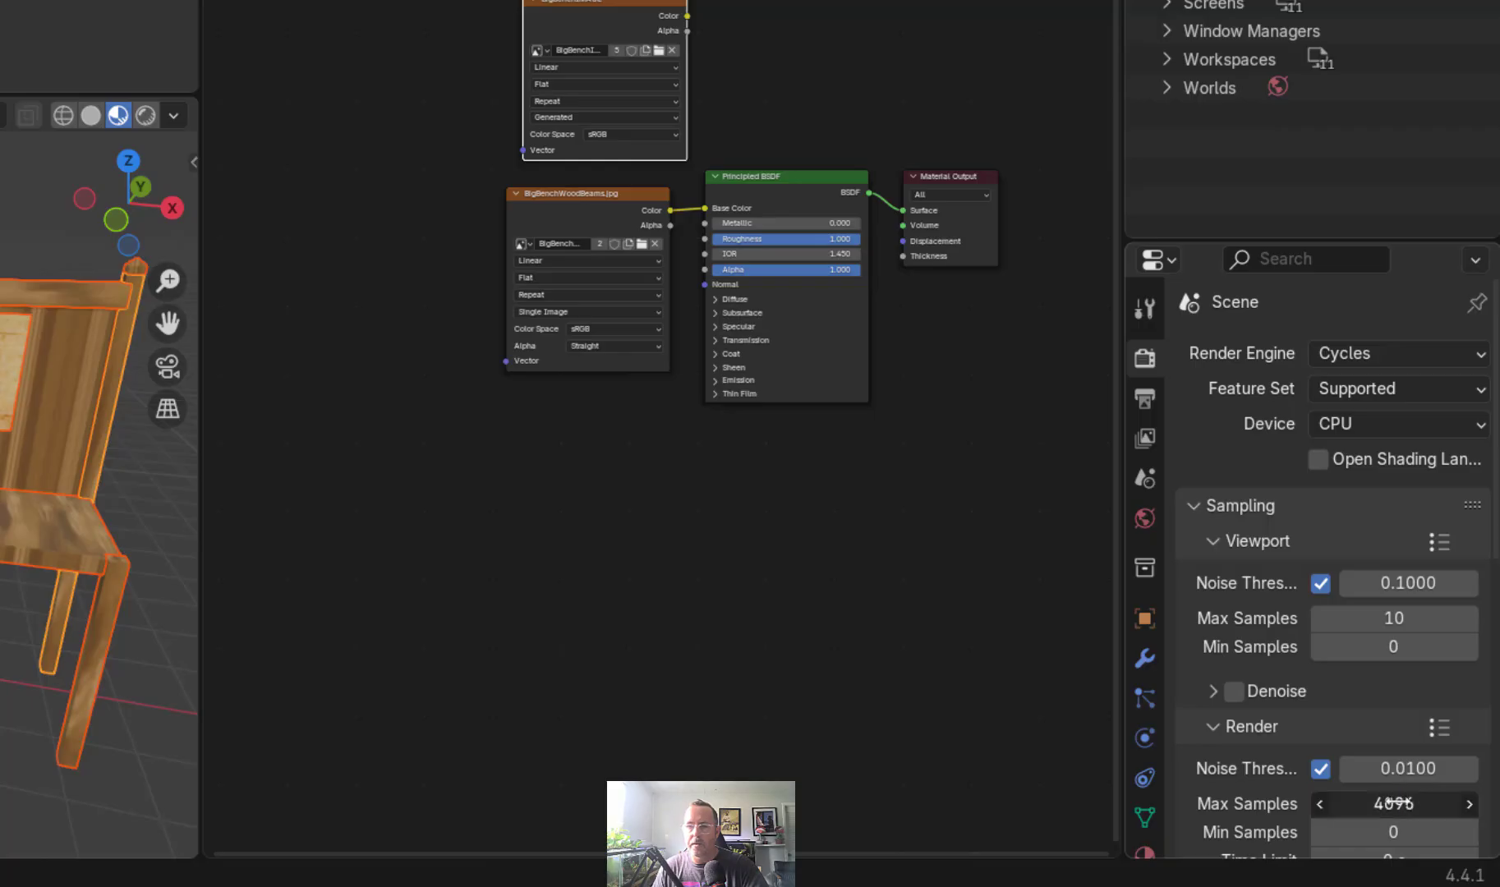
pyautogui.write('10')
pyautogui.press('Return')
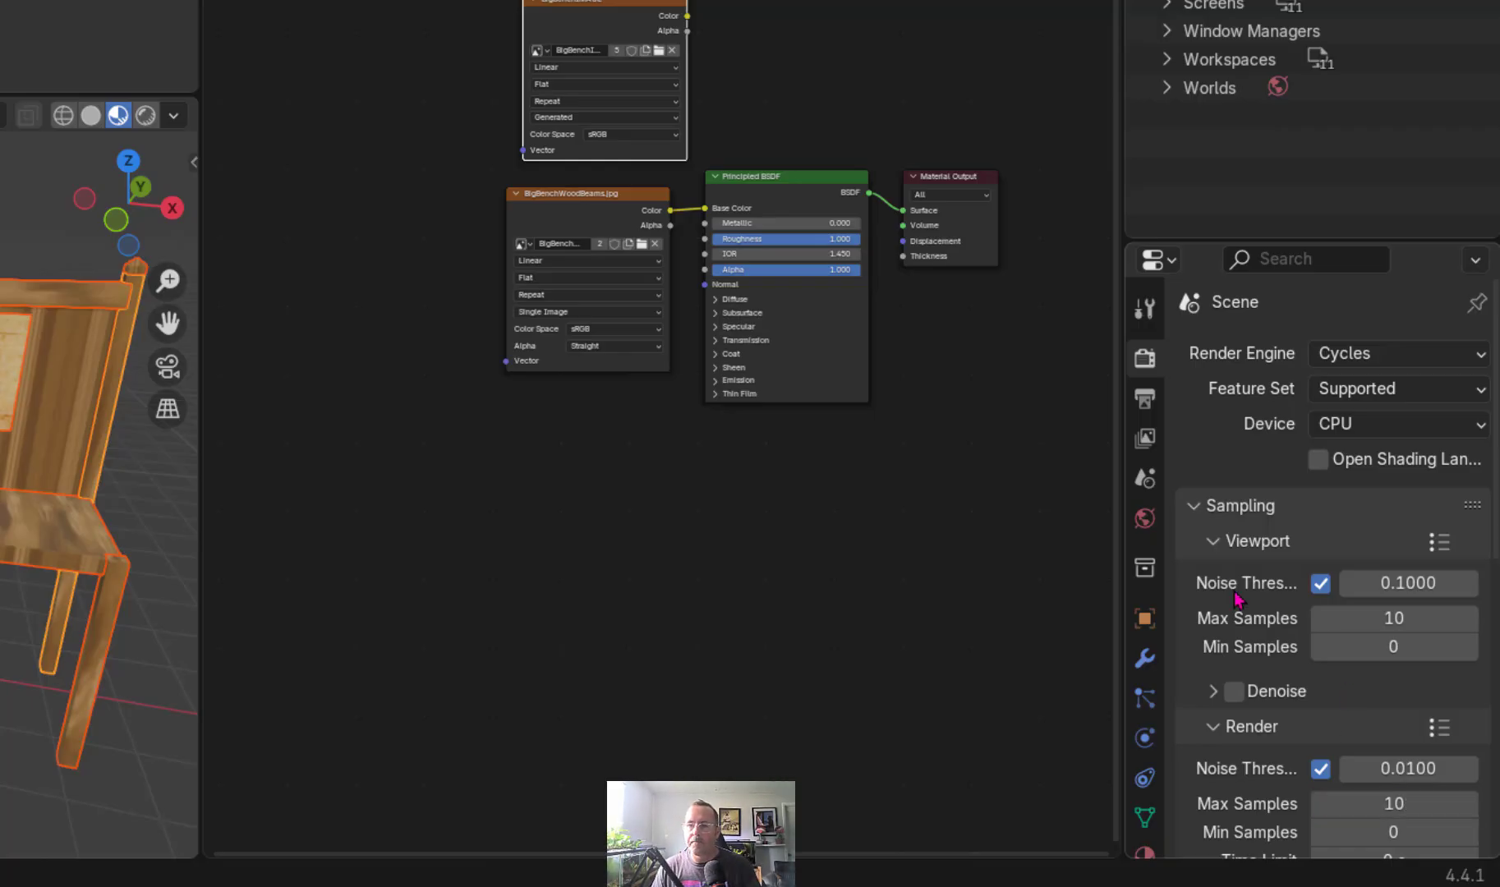
# - Set the bake type to Diffuse with Color as the only contribution, leaving Direct and Indirect off
pyautogui.scroll(-3, 1255, 598)
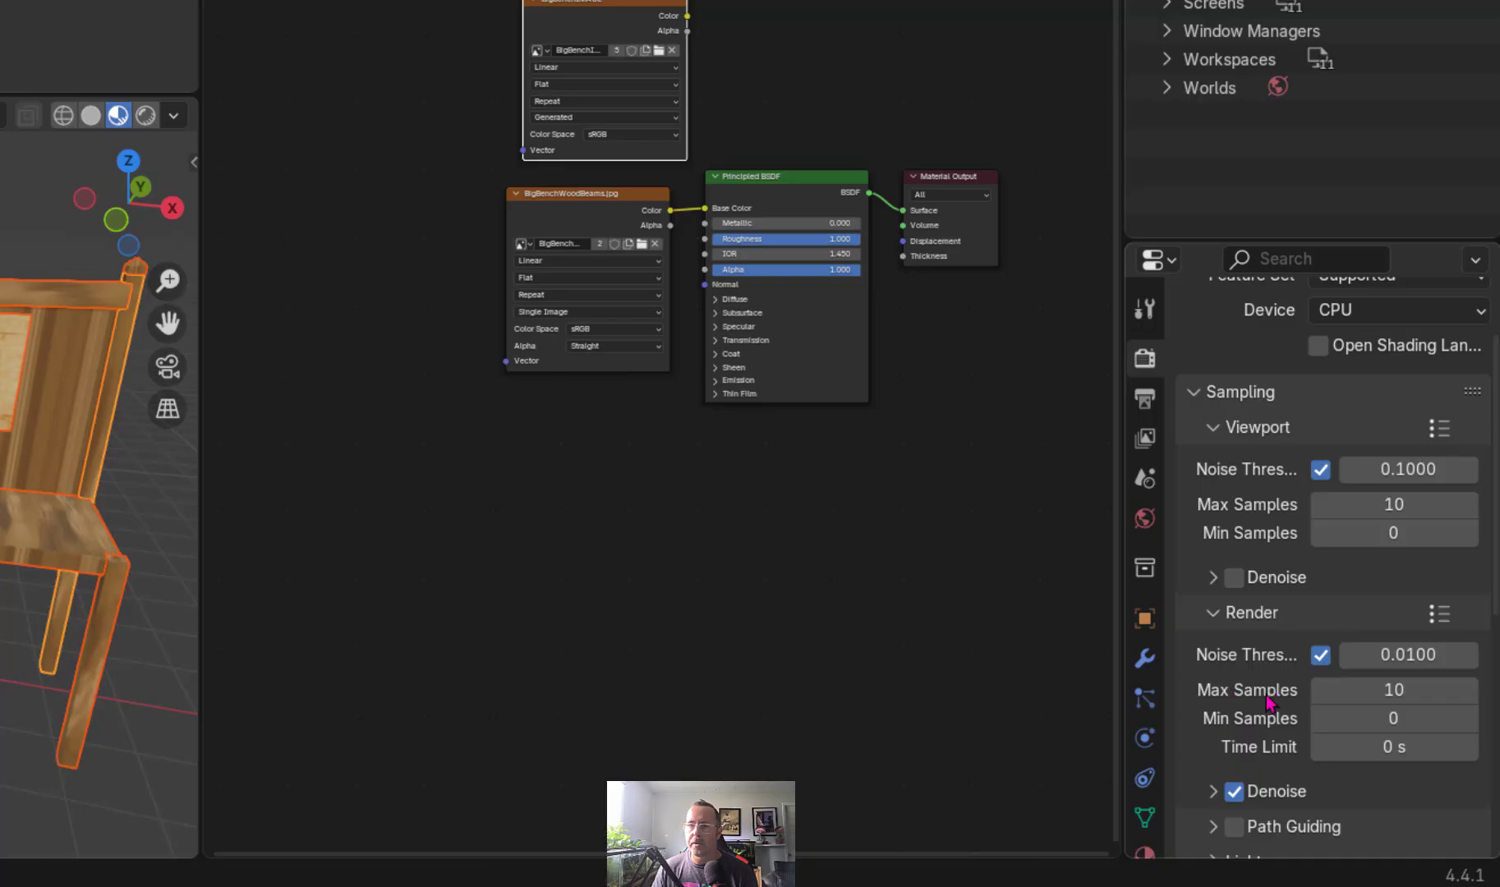
pyautogui.scroll(-3, 1266, 700)
pyautogui.scroll(-3, 1174, 702)
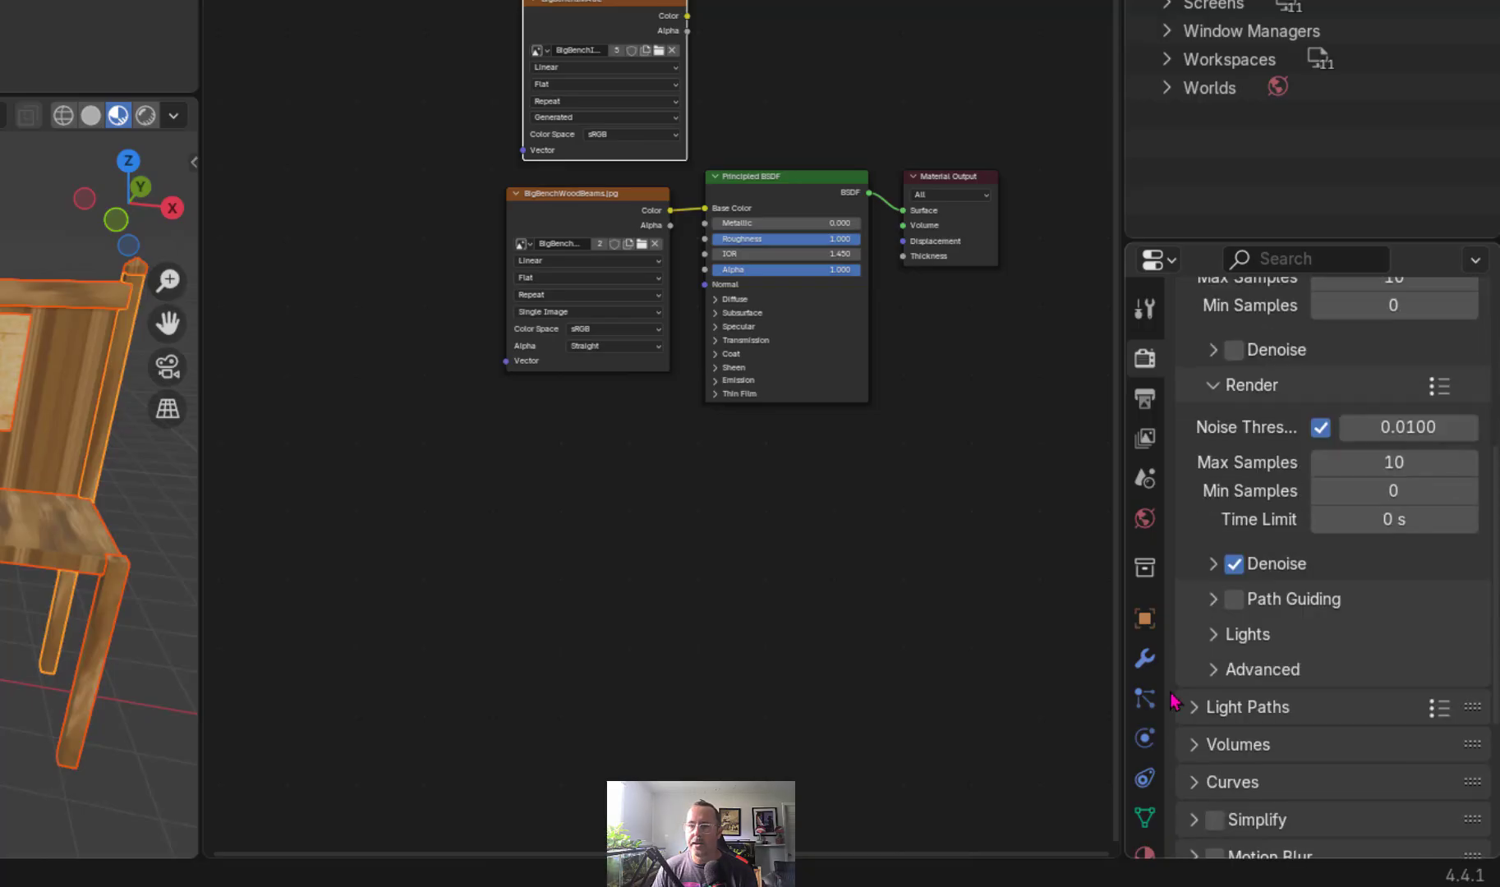
pyautogui.scroll(-5, 1174, 702)
pyautogui.scroll(-2, 1181, 701)
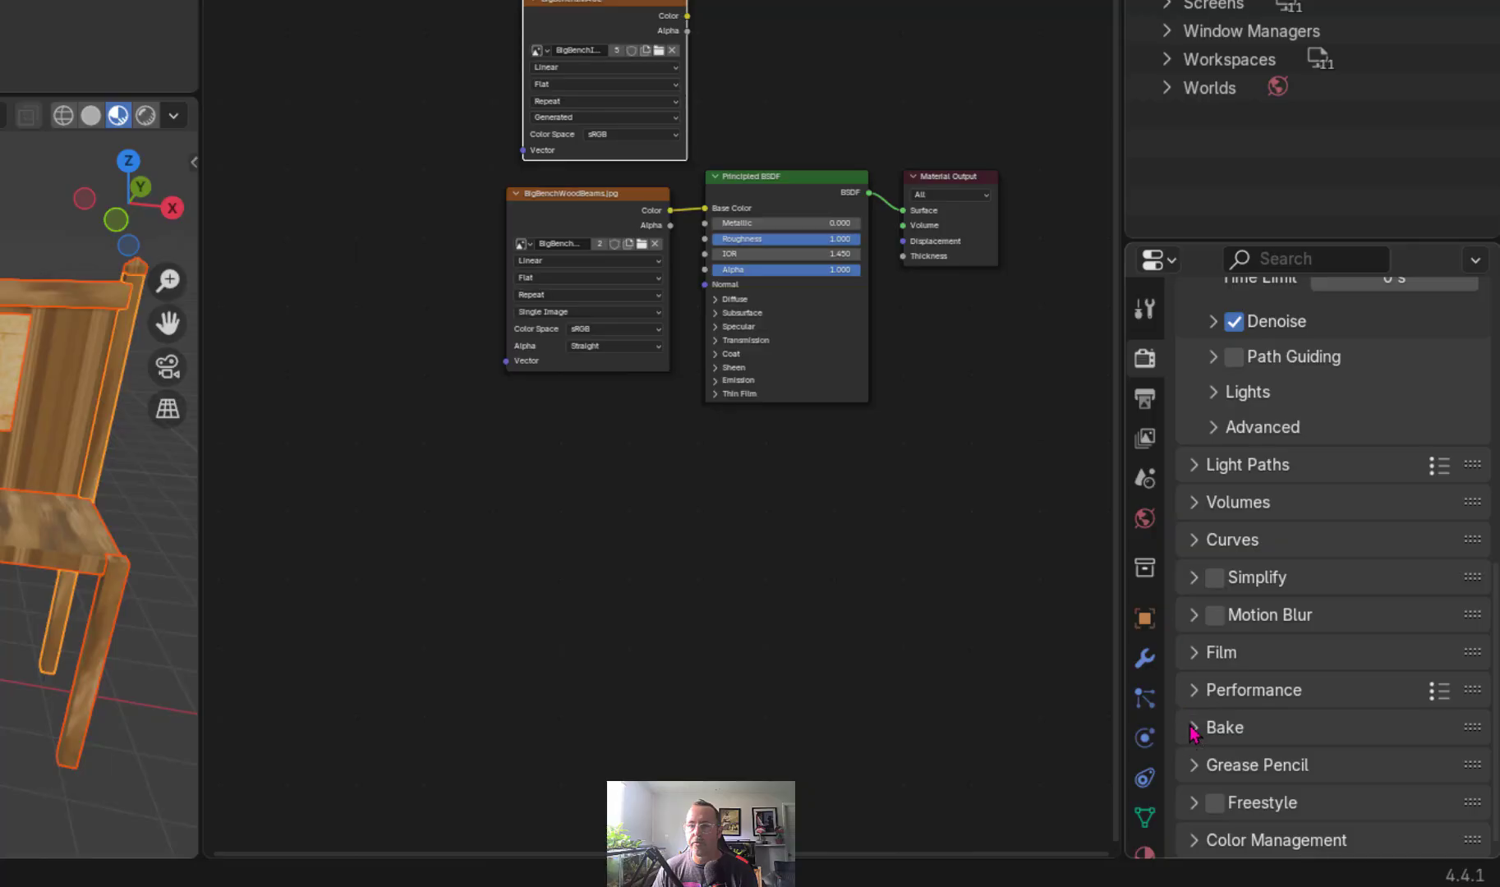
pyautogui.click(1193, 727)
pyautogui.scroll(-8, 1255, 636)
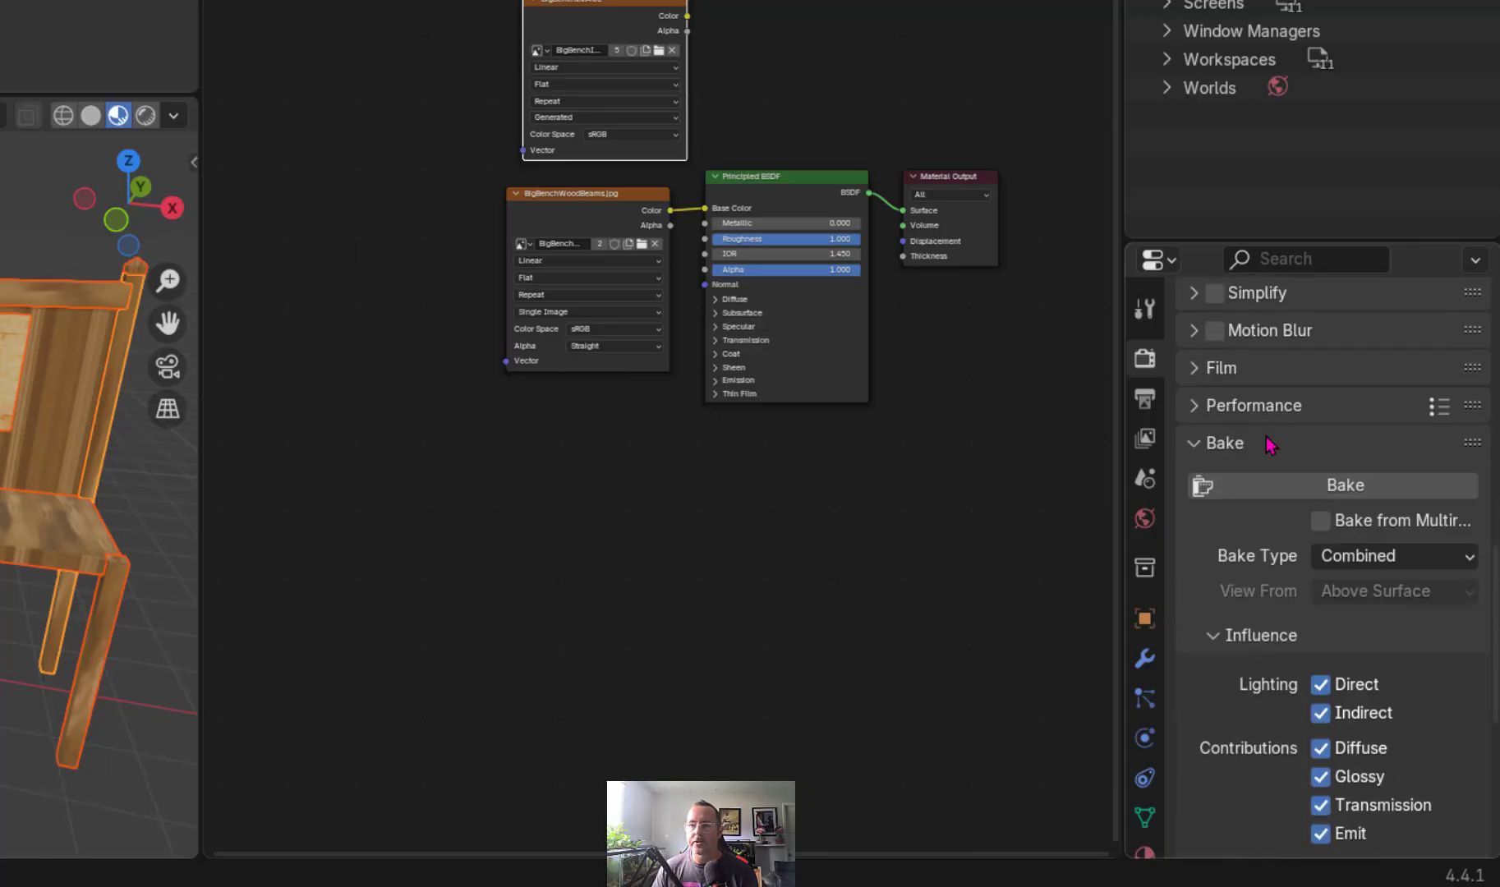
pyautogui.click(1432, 573)
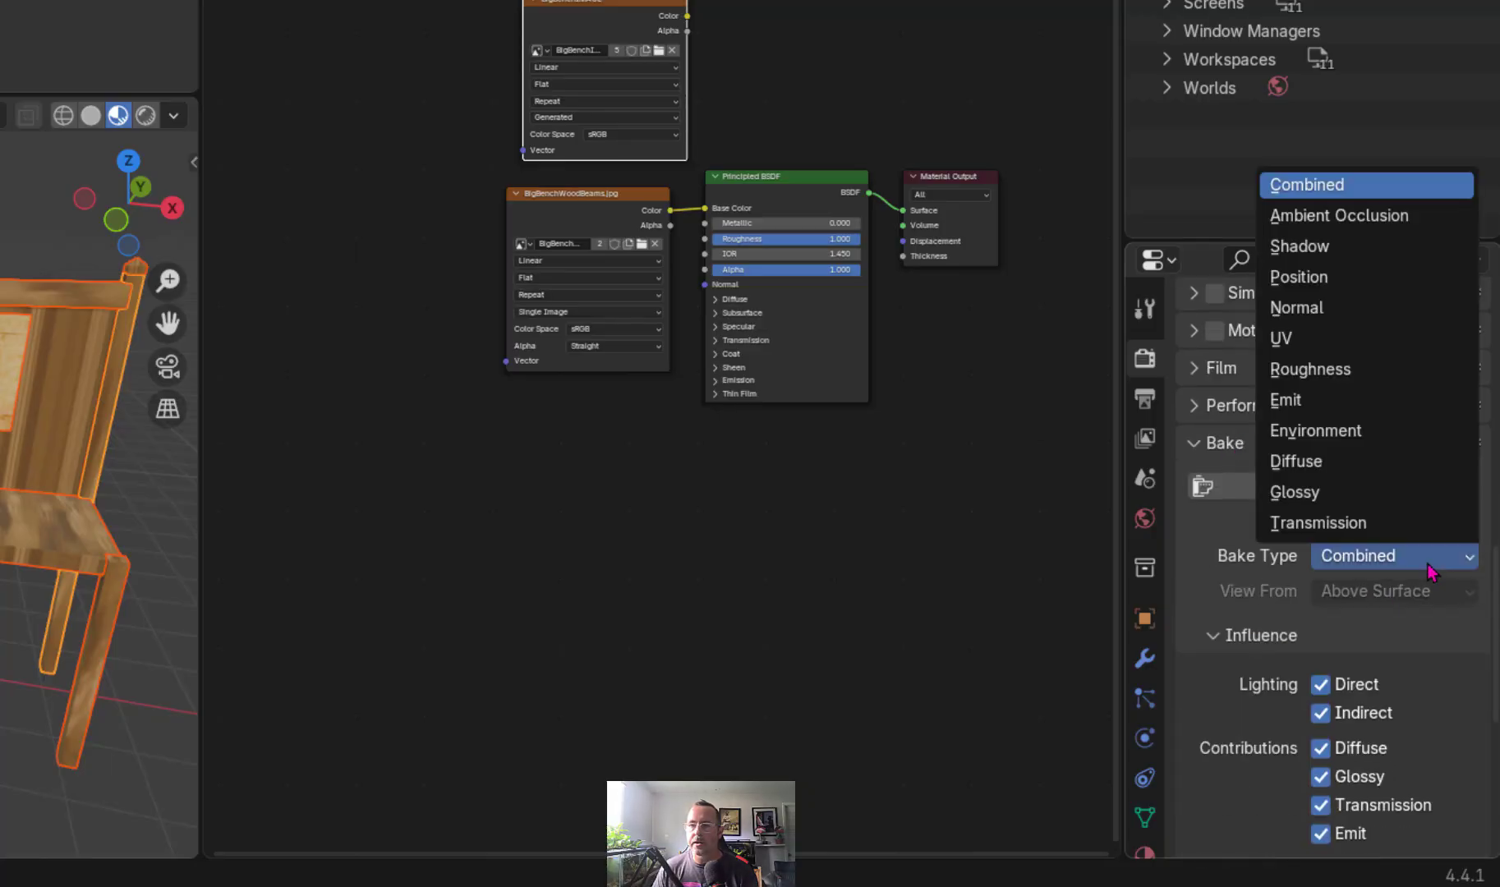
pyautogui.click(1339, 462)
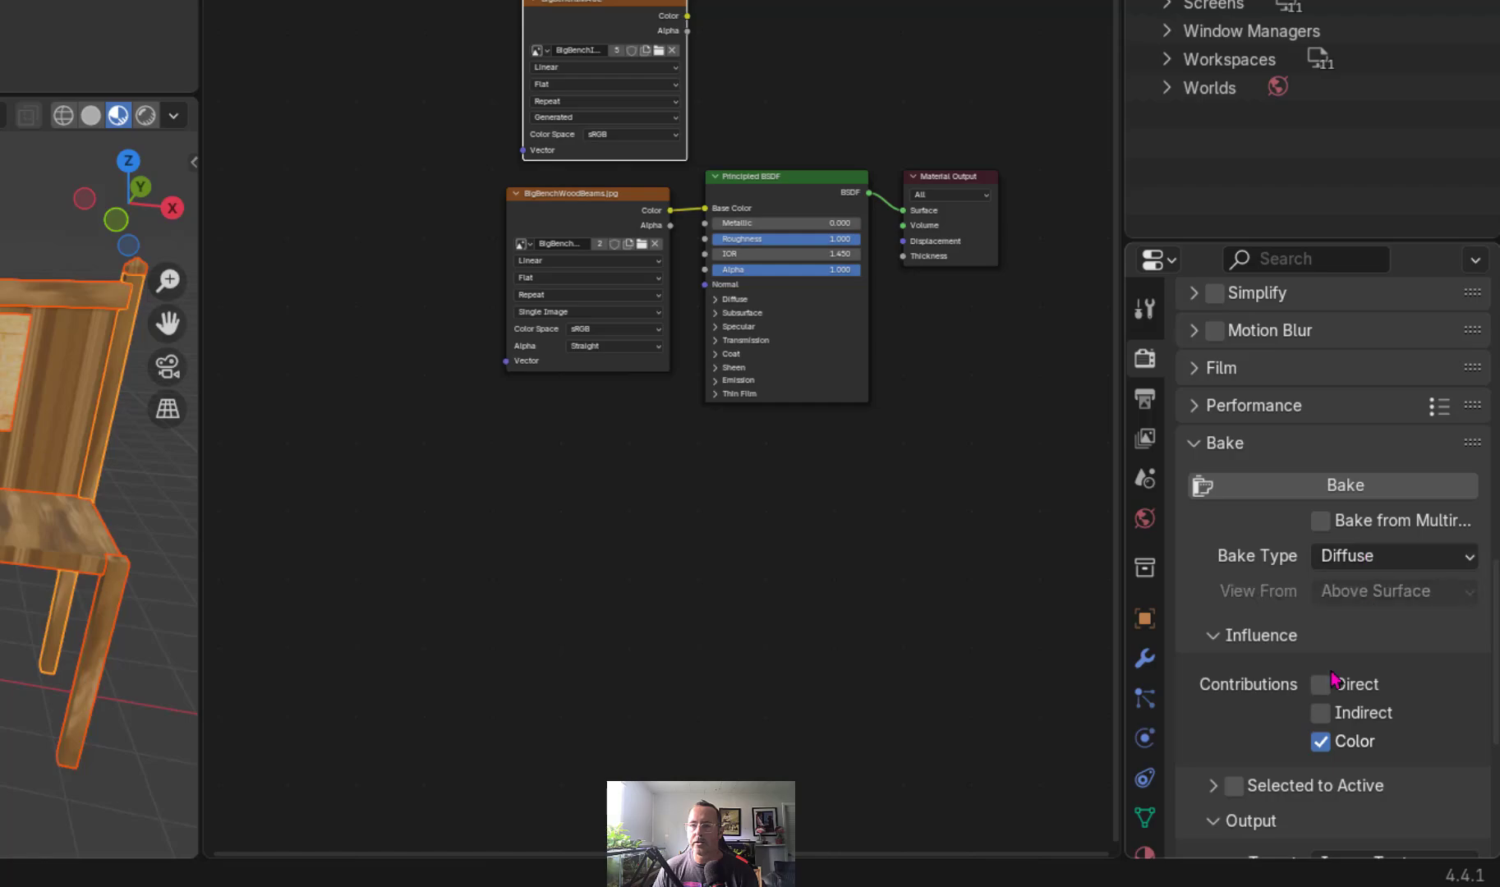
# - Review the bake output settings and bake the selected bench parts into BigBenchIMAGE
pyautogui.scroll(-3, 1201, 665)
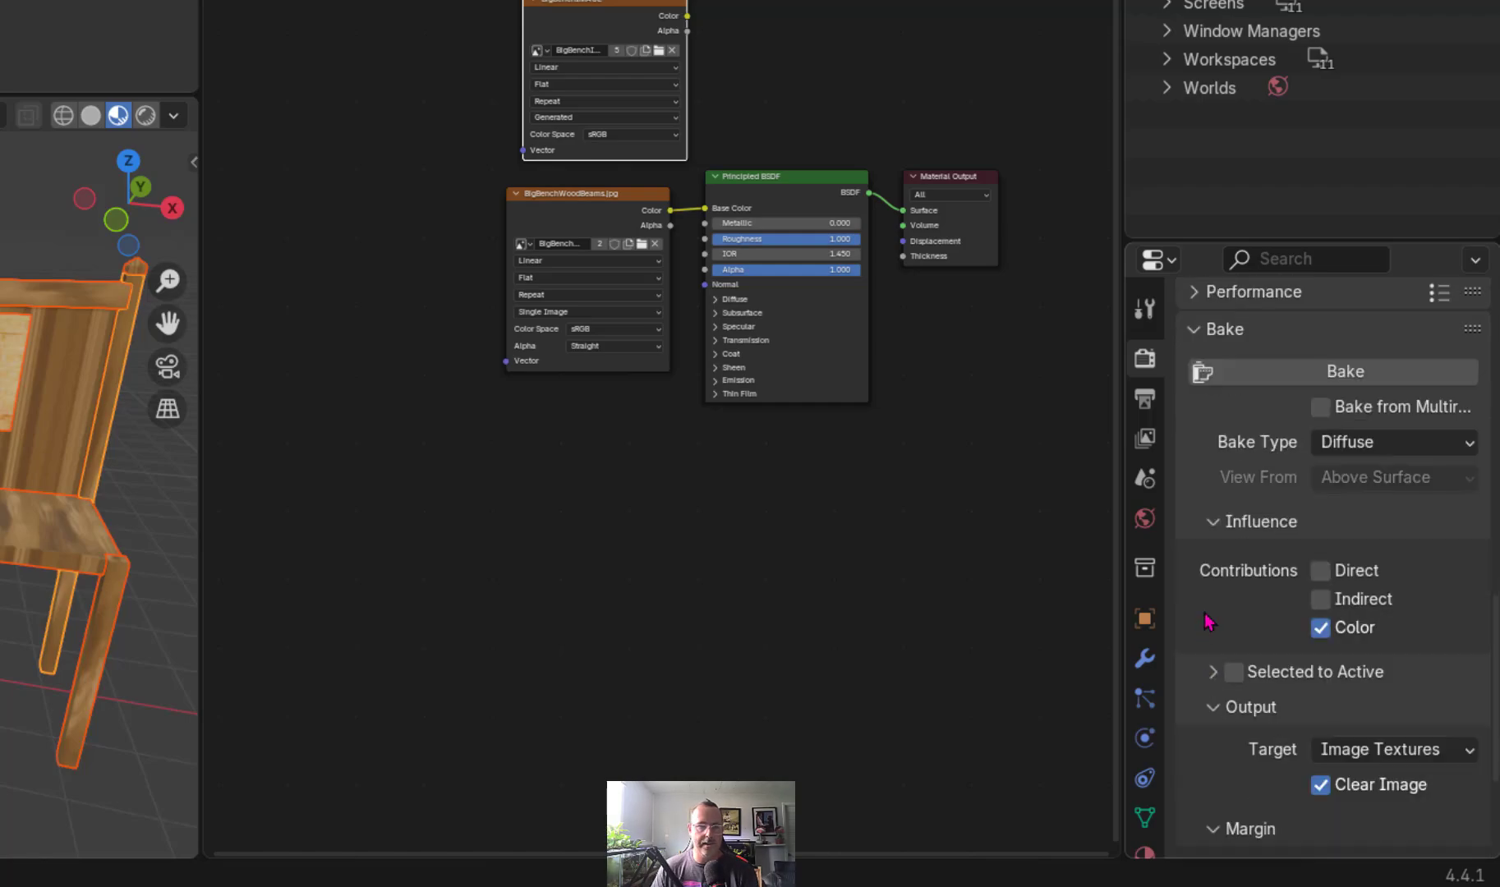
pyautogui.scroll(2, 1272, 491)
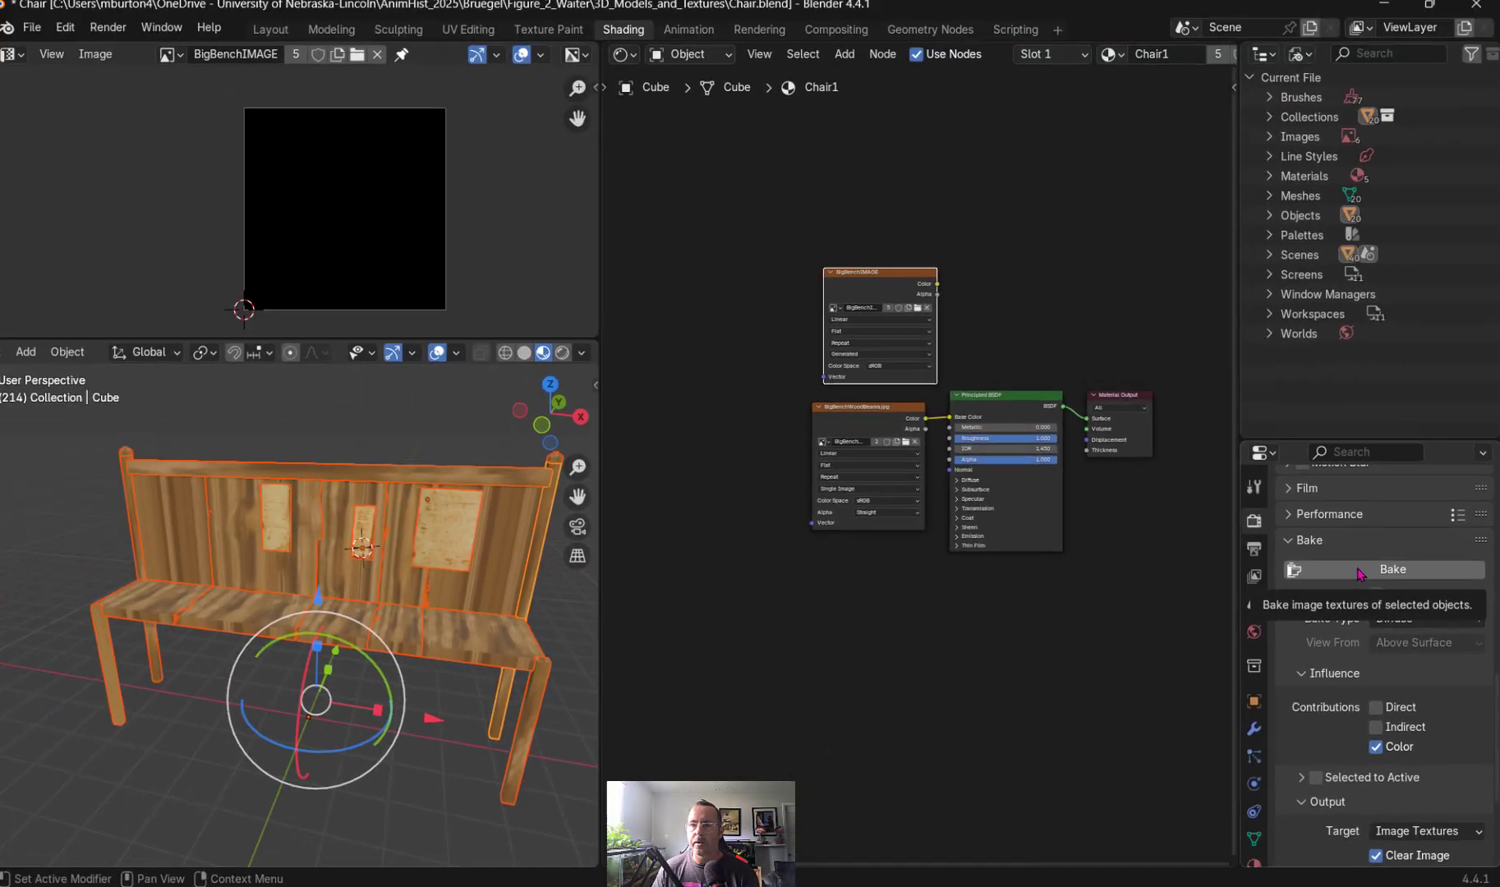
pyautogui.click(1360, 574)
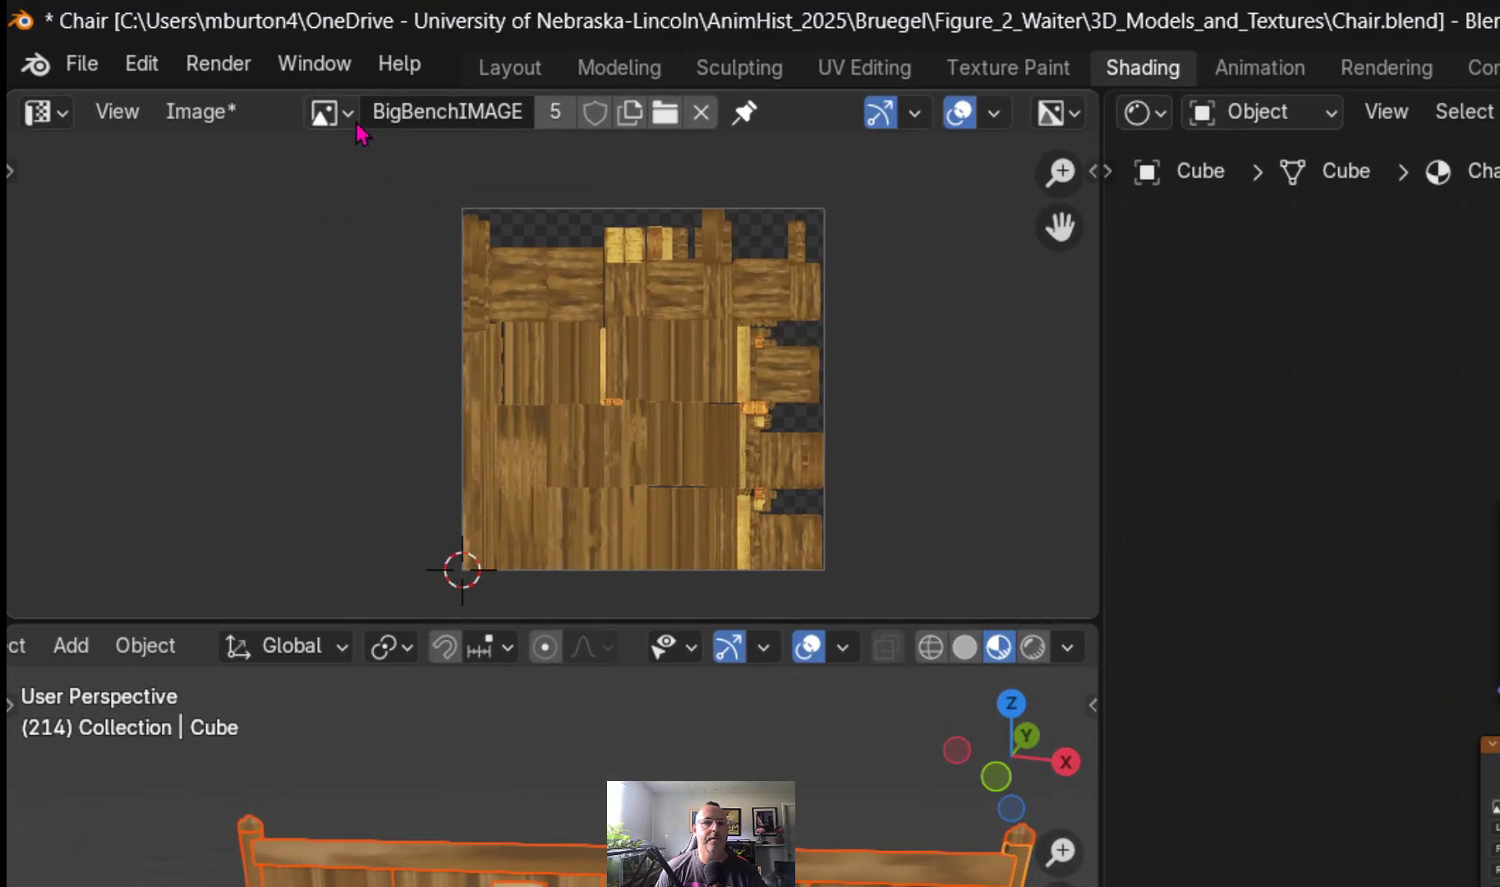
# - Save the baked BigBenchIMAGE as BigBench_ALL_4.png in the 3D_Models_and_Textures folder
pyautogui.click(201, 113)
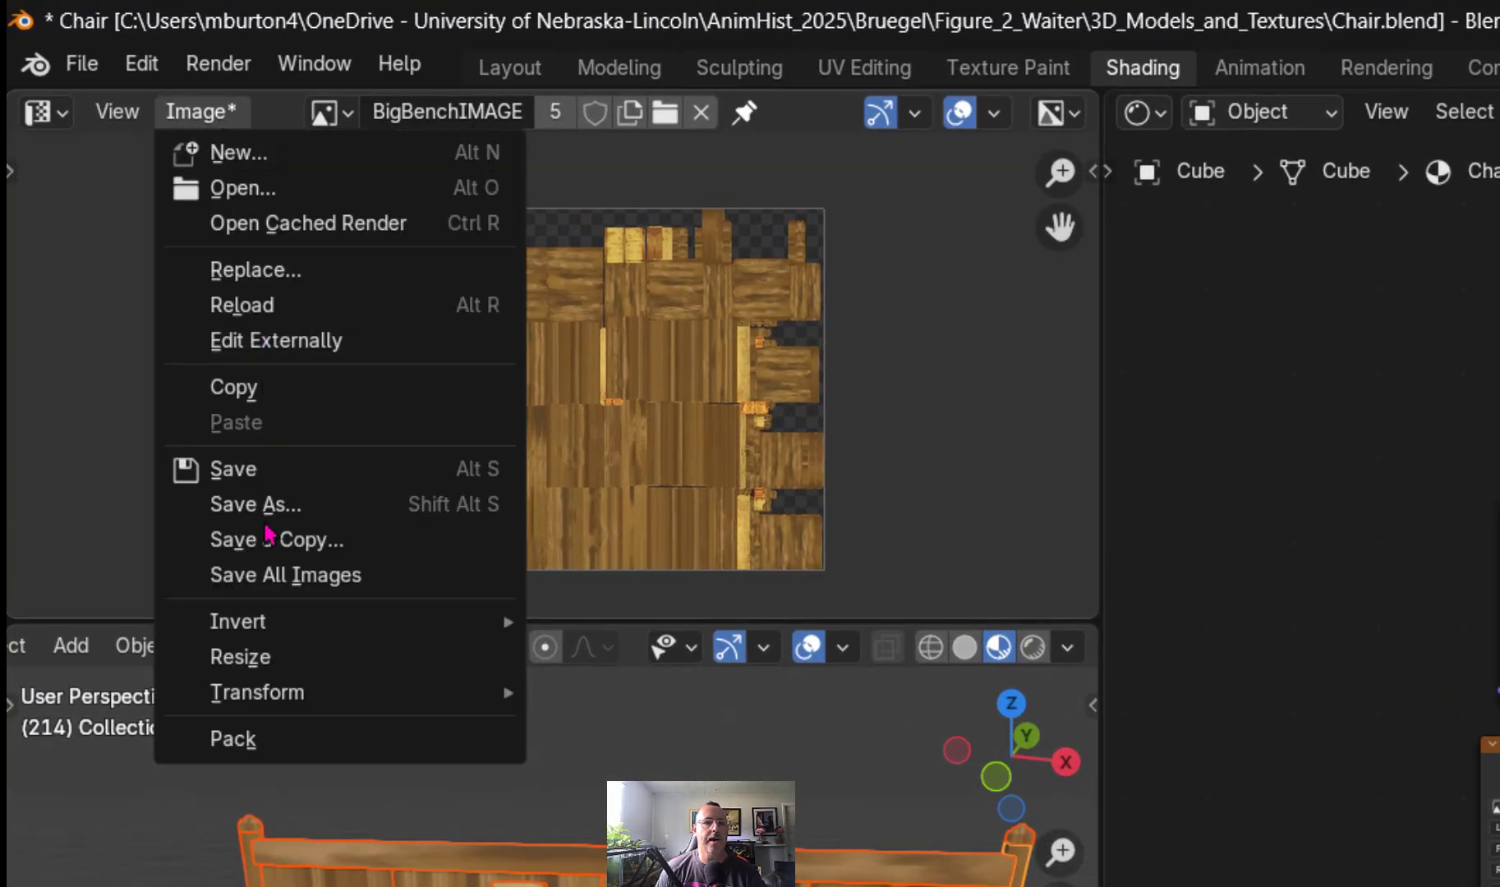
pyautogui.click(251, 504)
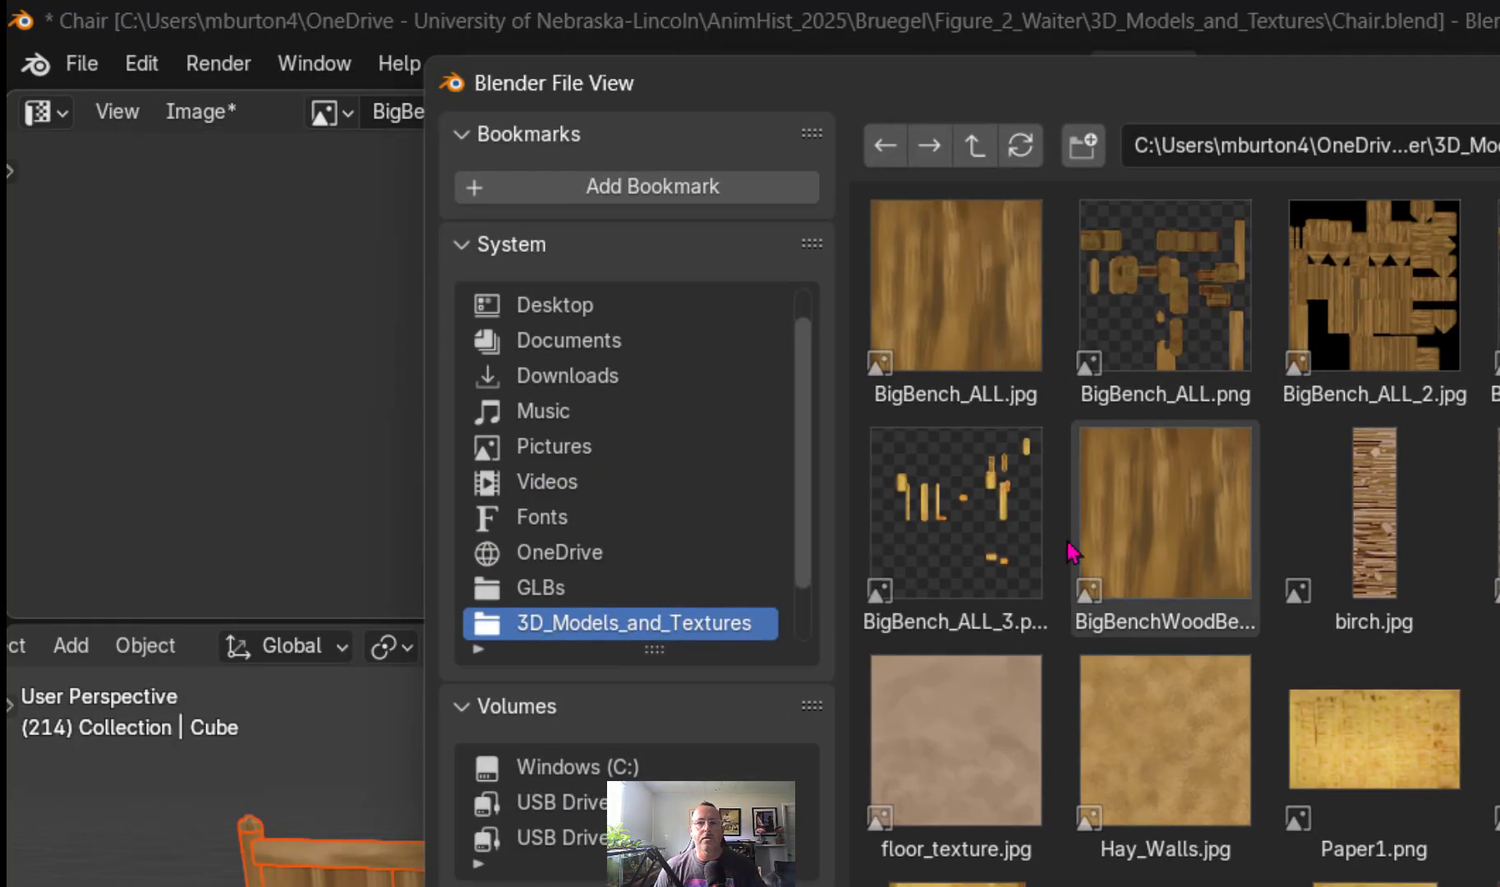
pyautogui.click(951, 613)
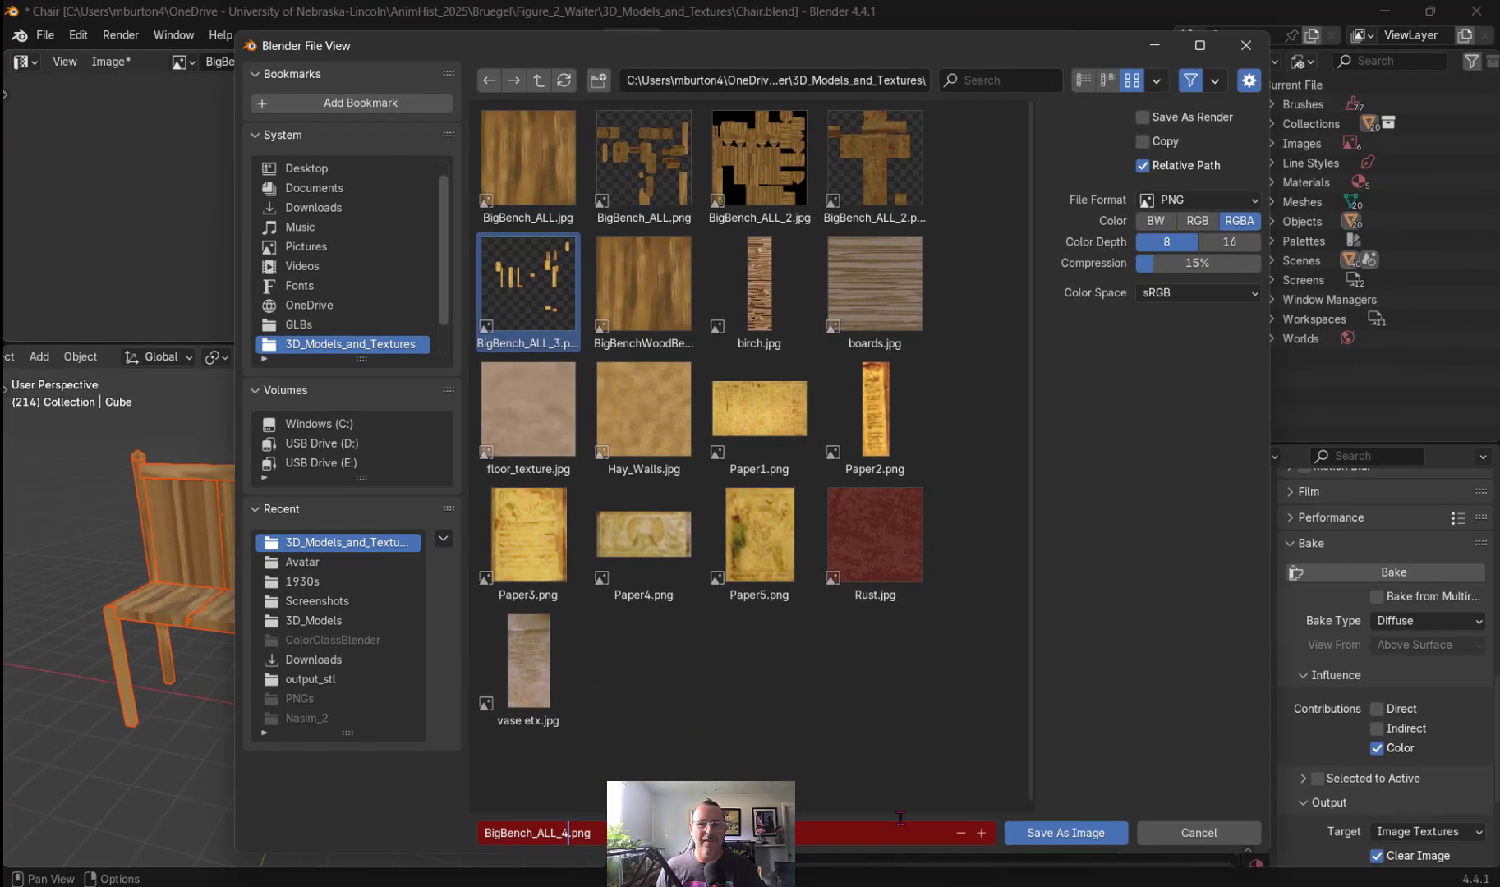
pyautogui.click(1055, 831)
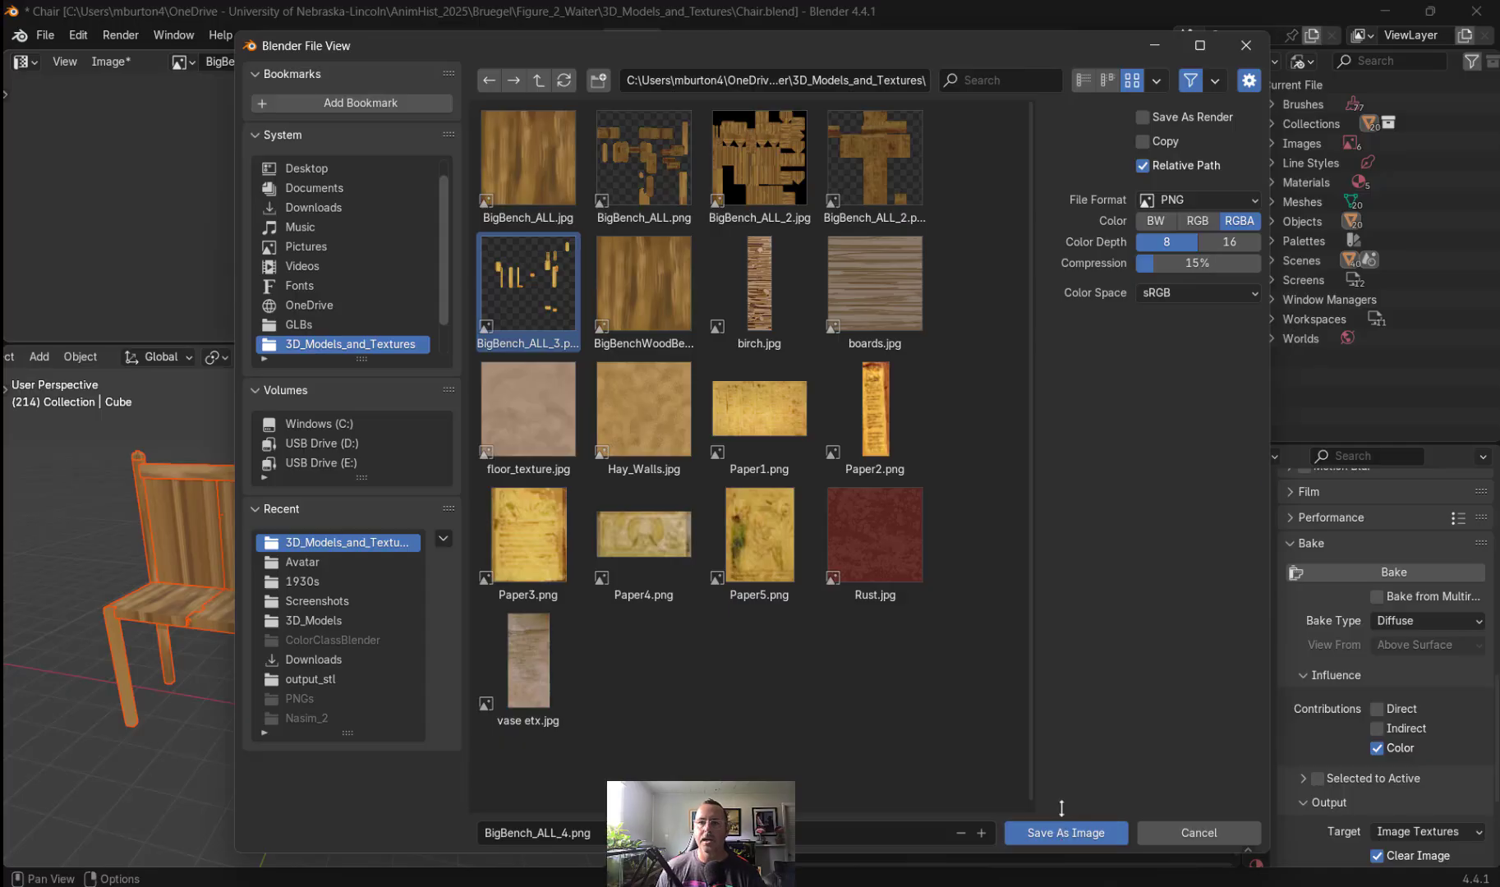
pyautogui.click(1090, 832)
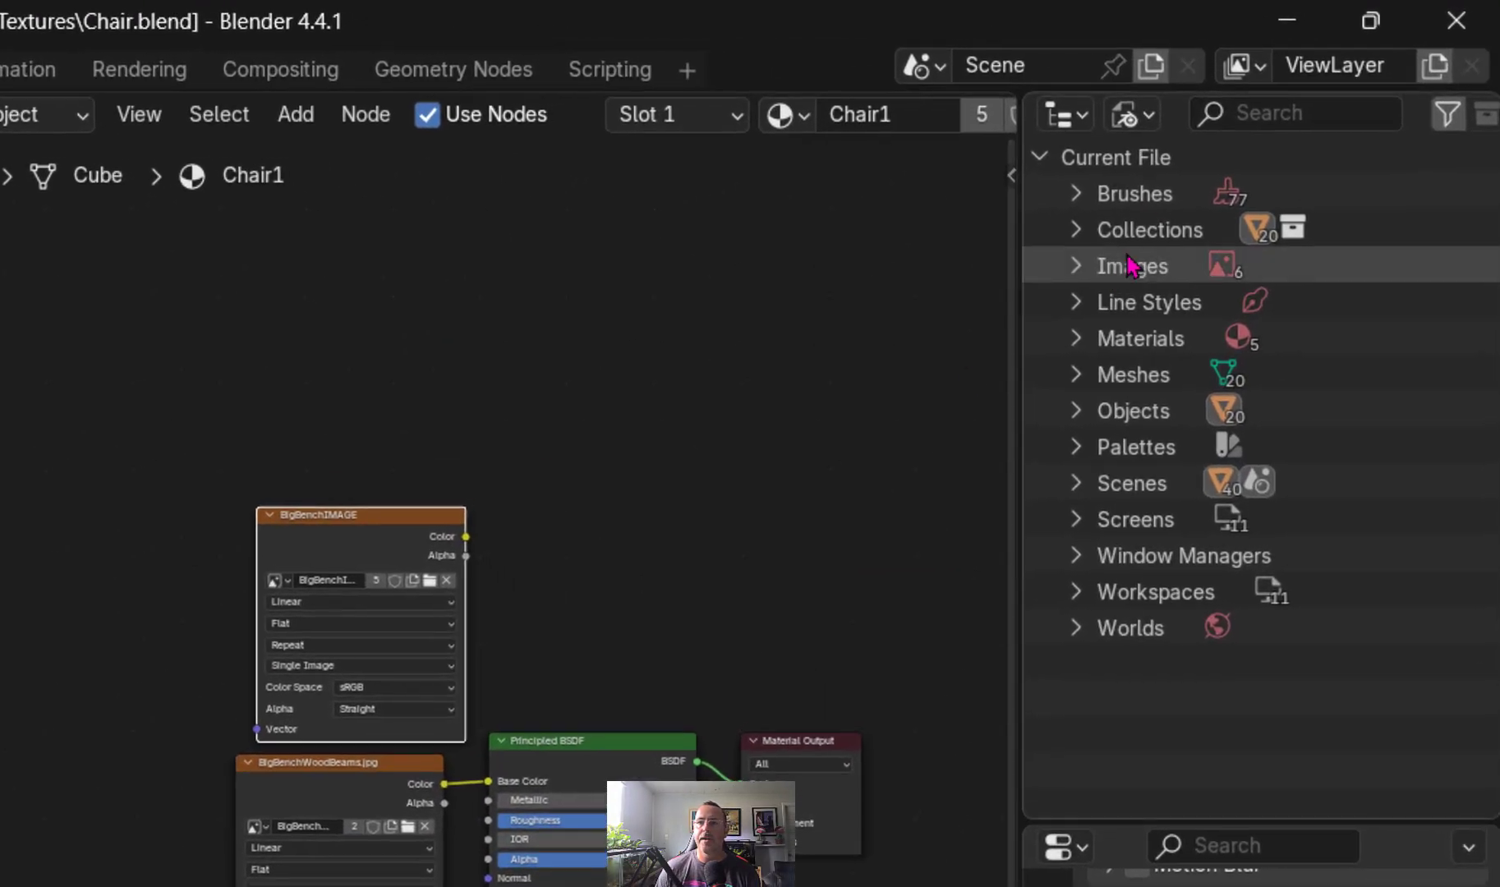
# - Show the outliner in Blender File display mode and expand its list of materials
pyautogui.click(1135, 115)
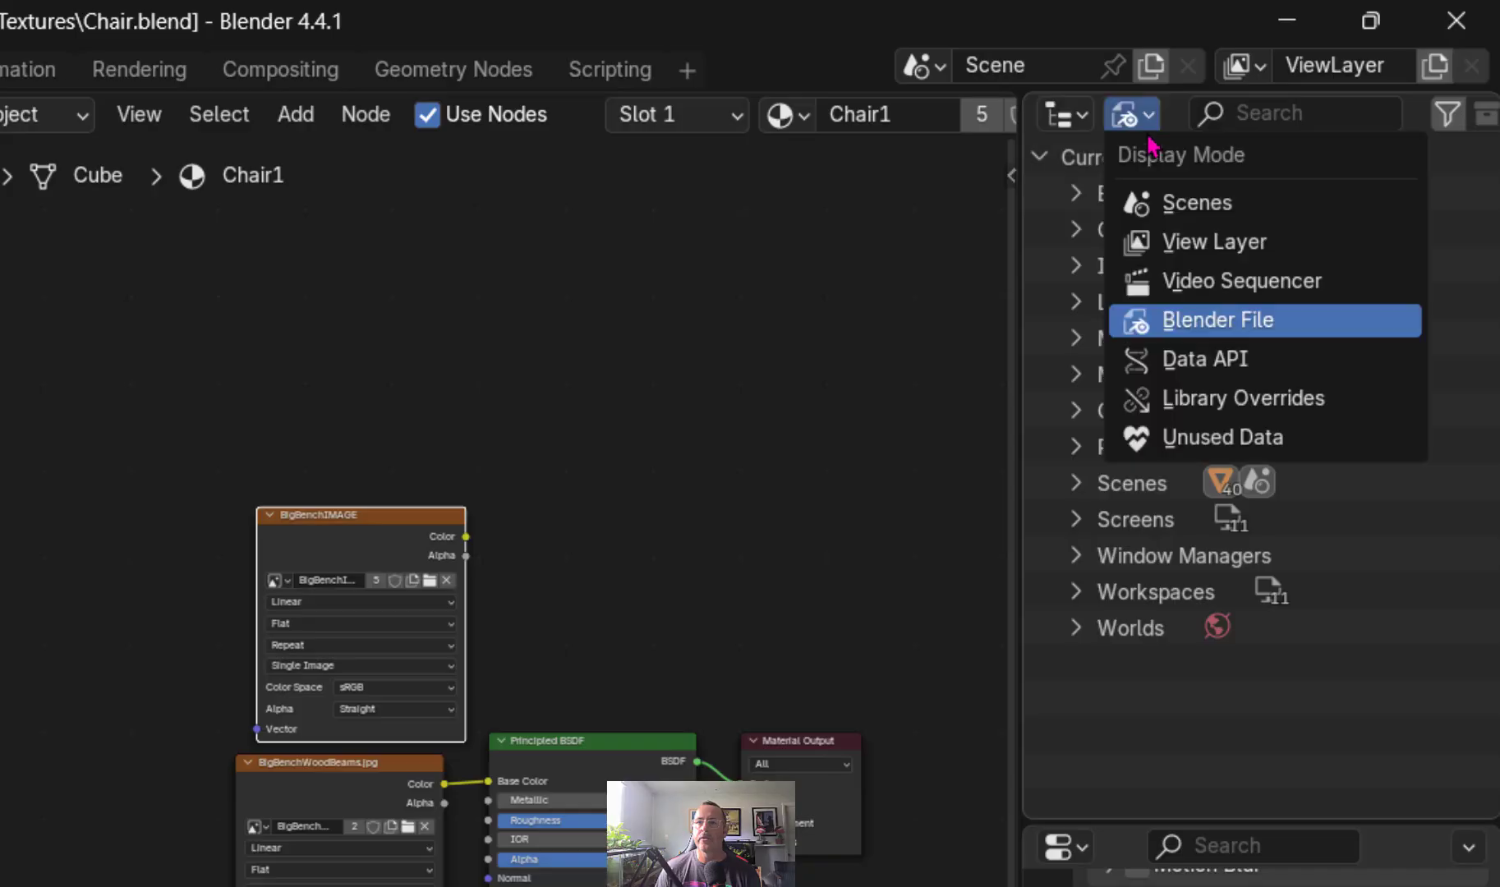
pyautogui.click(1183, 321)
pyautogui.click(1078, 343)
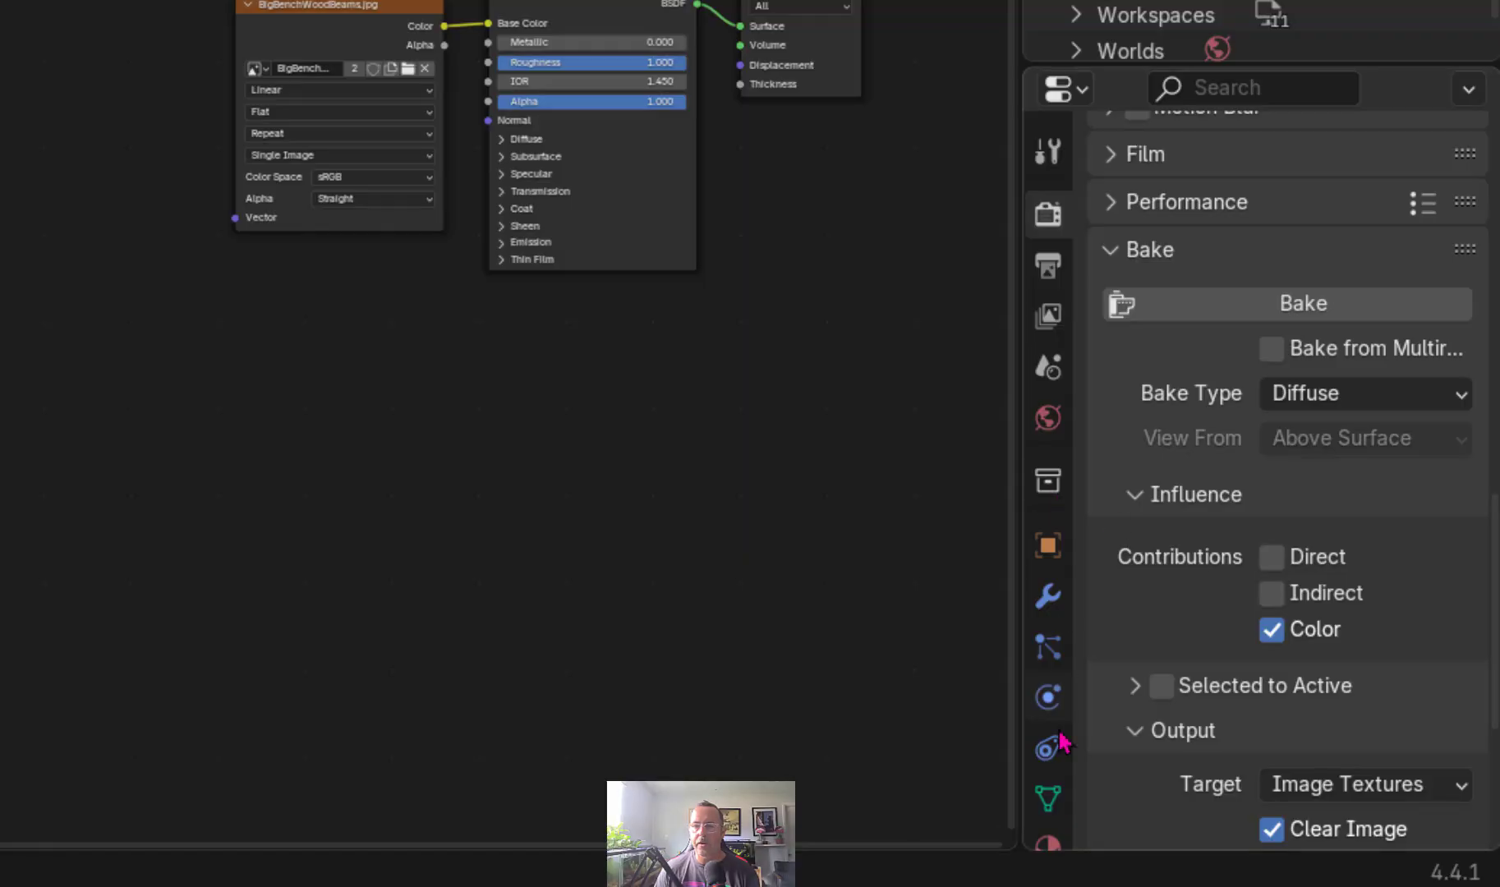
# - Delete the original UVMap layer from the bench part's mesh data, keeping only BakeBigBench
pyautogui.click(1047, 797)
pyautogui.click(1209, 423)
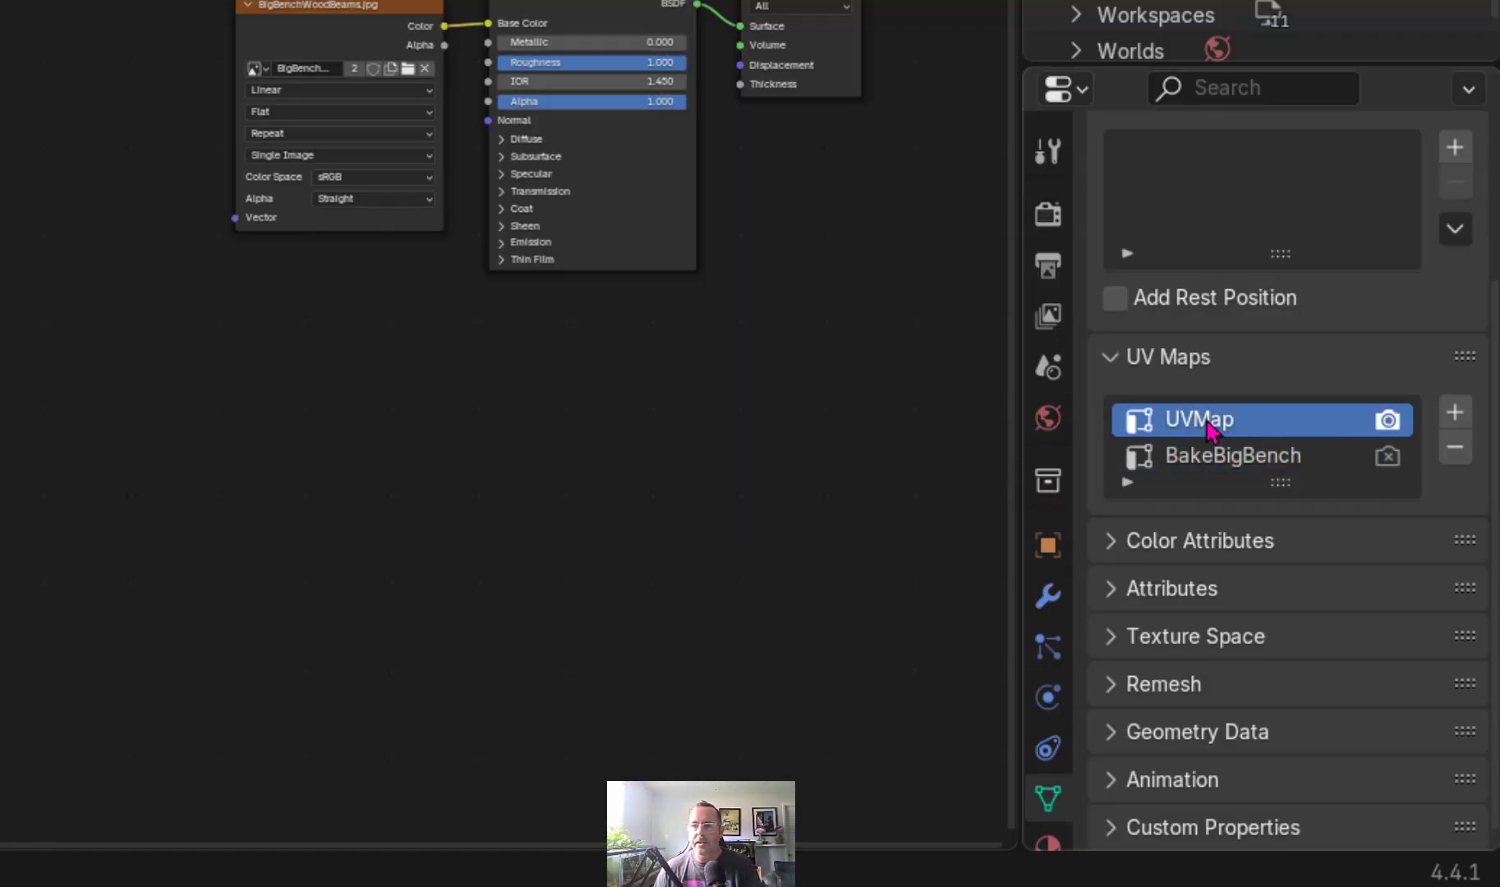
pyautogui.click(1454, 447)
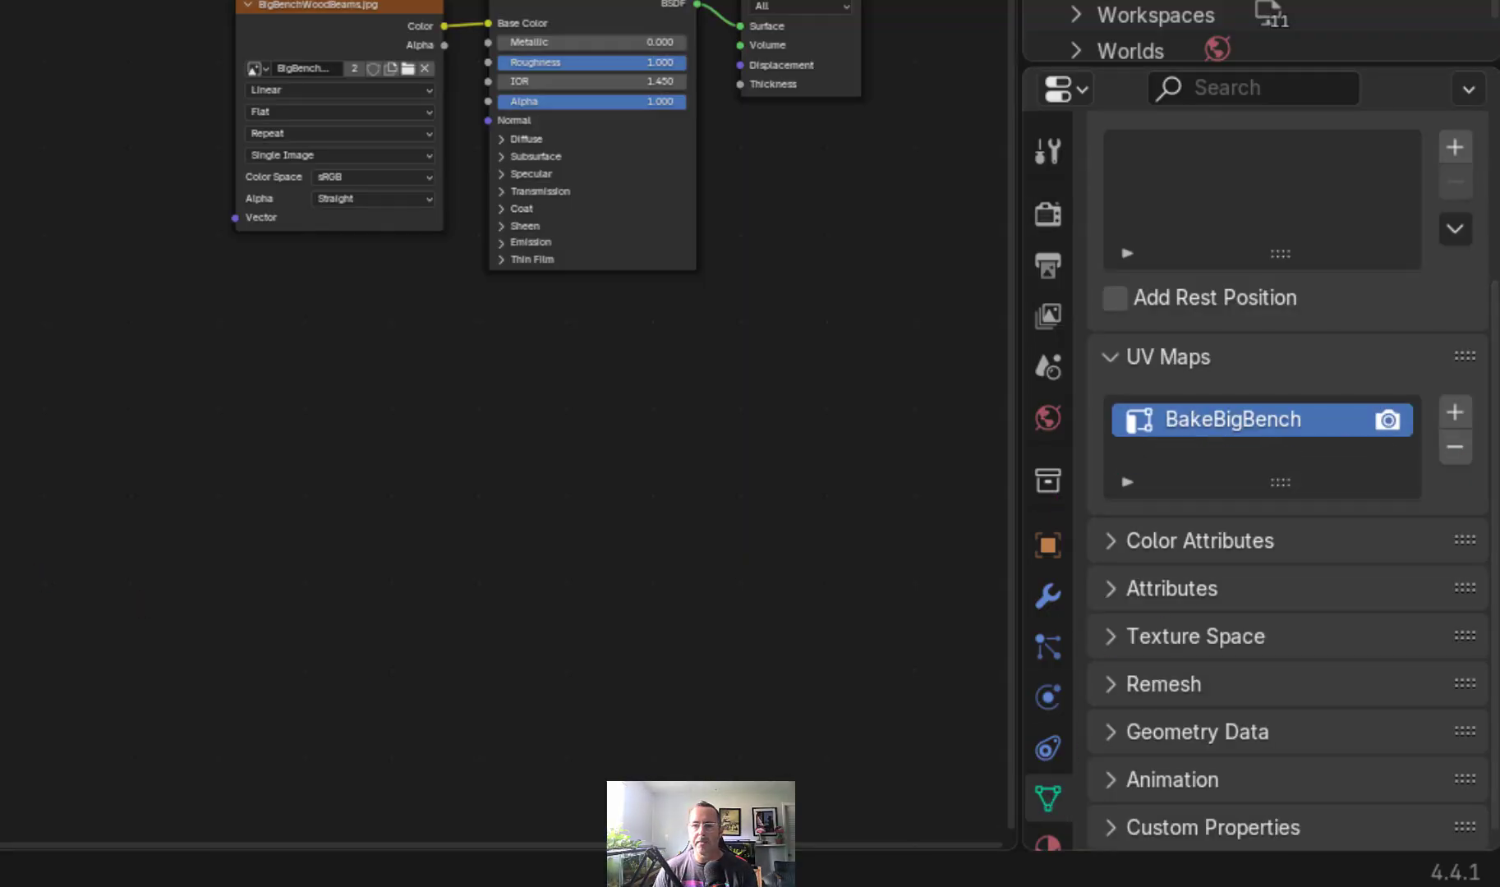
pyautogui.hotkey('ctrl', 'z')
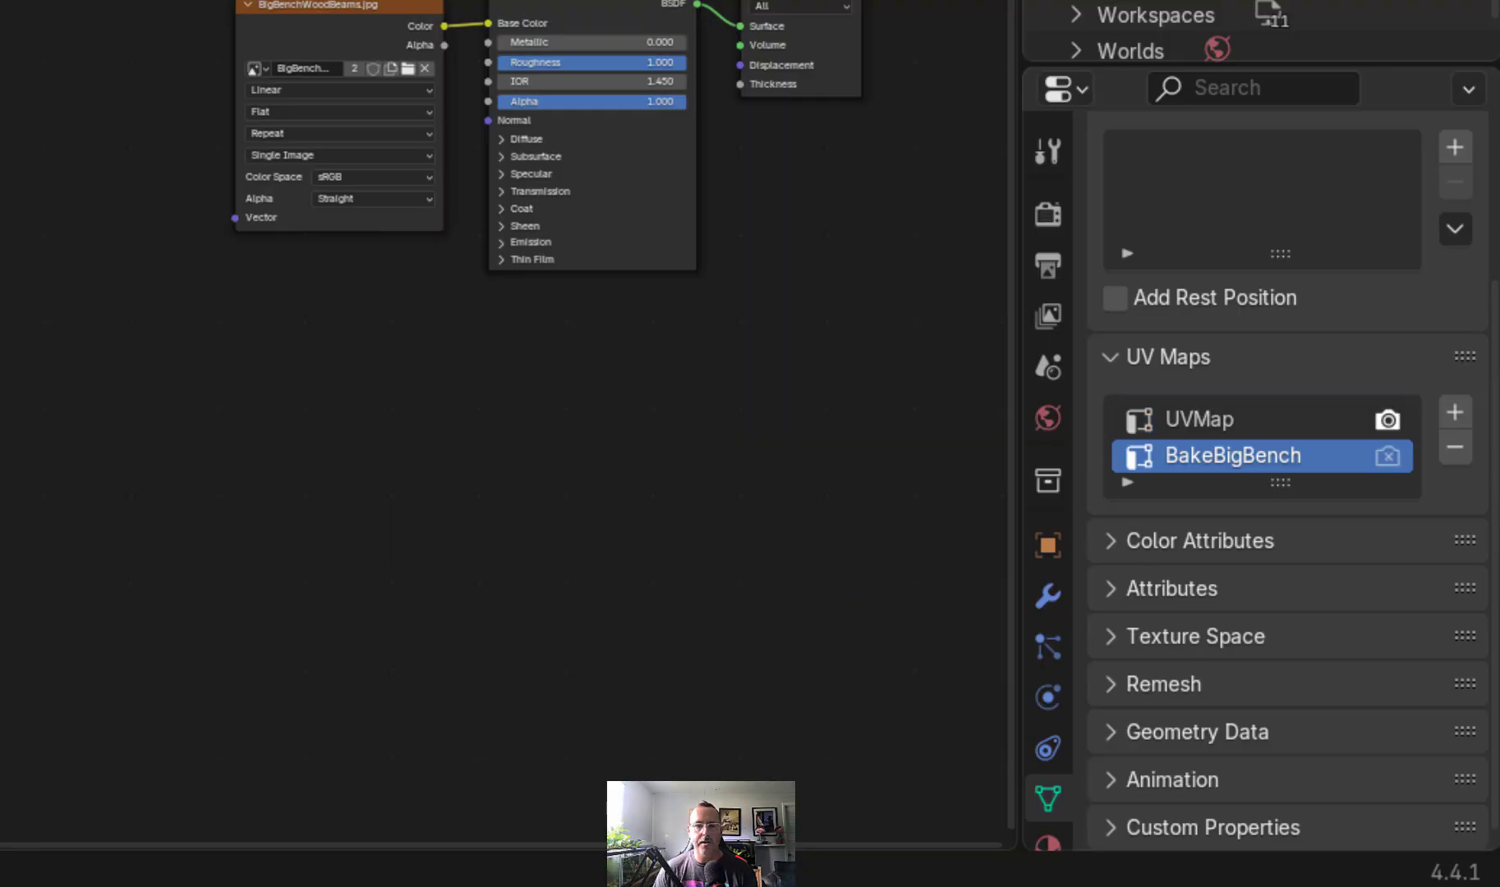
pyautogui.click(1245, 422)
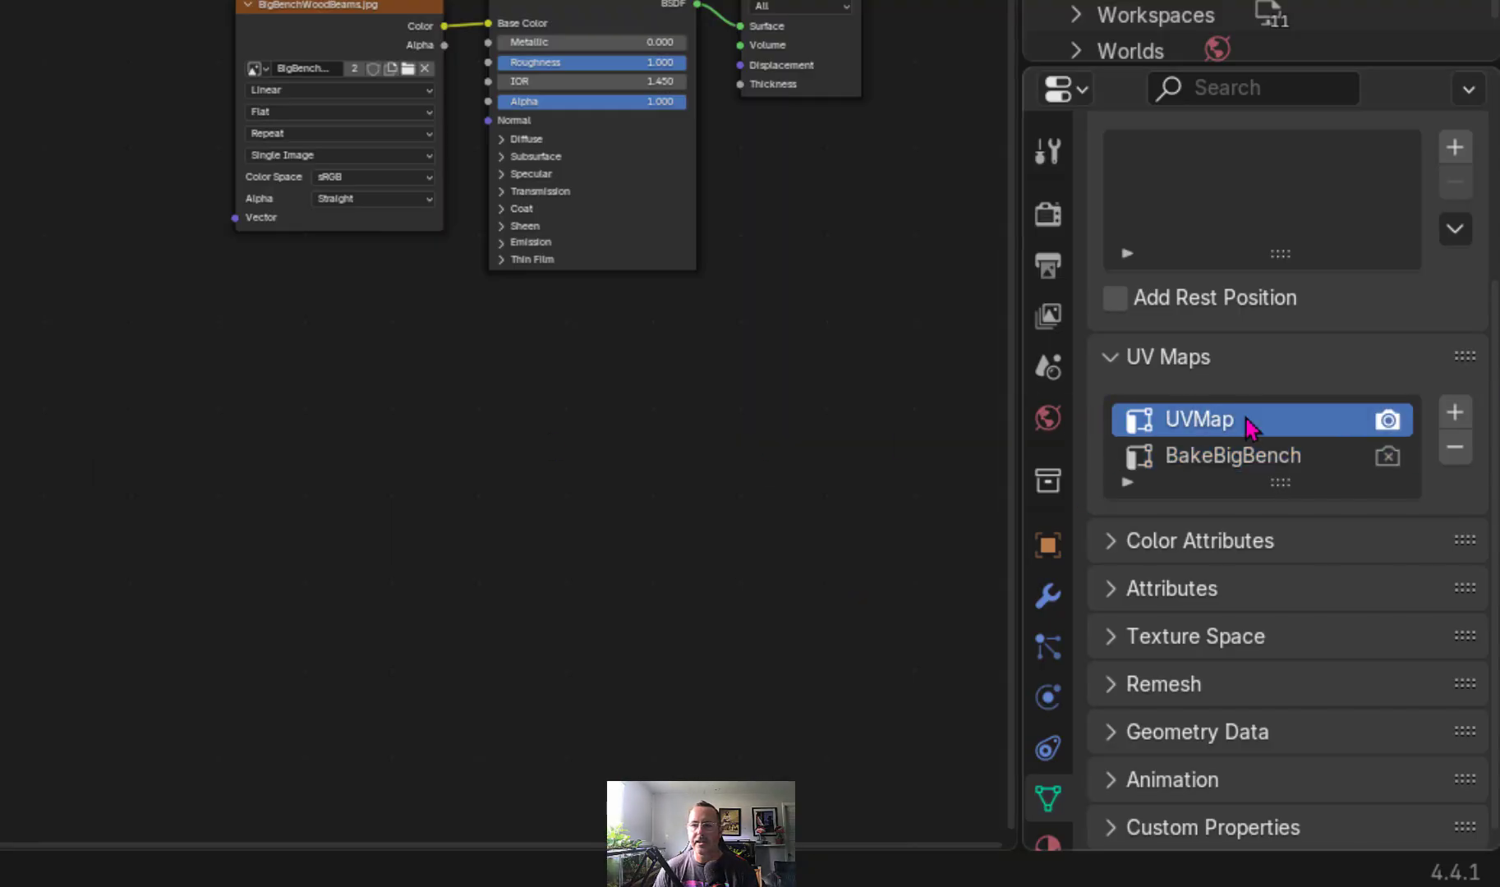
pyautogui.click(1455, 447)
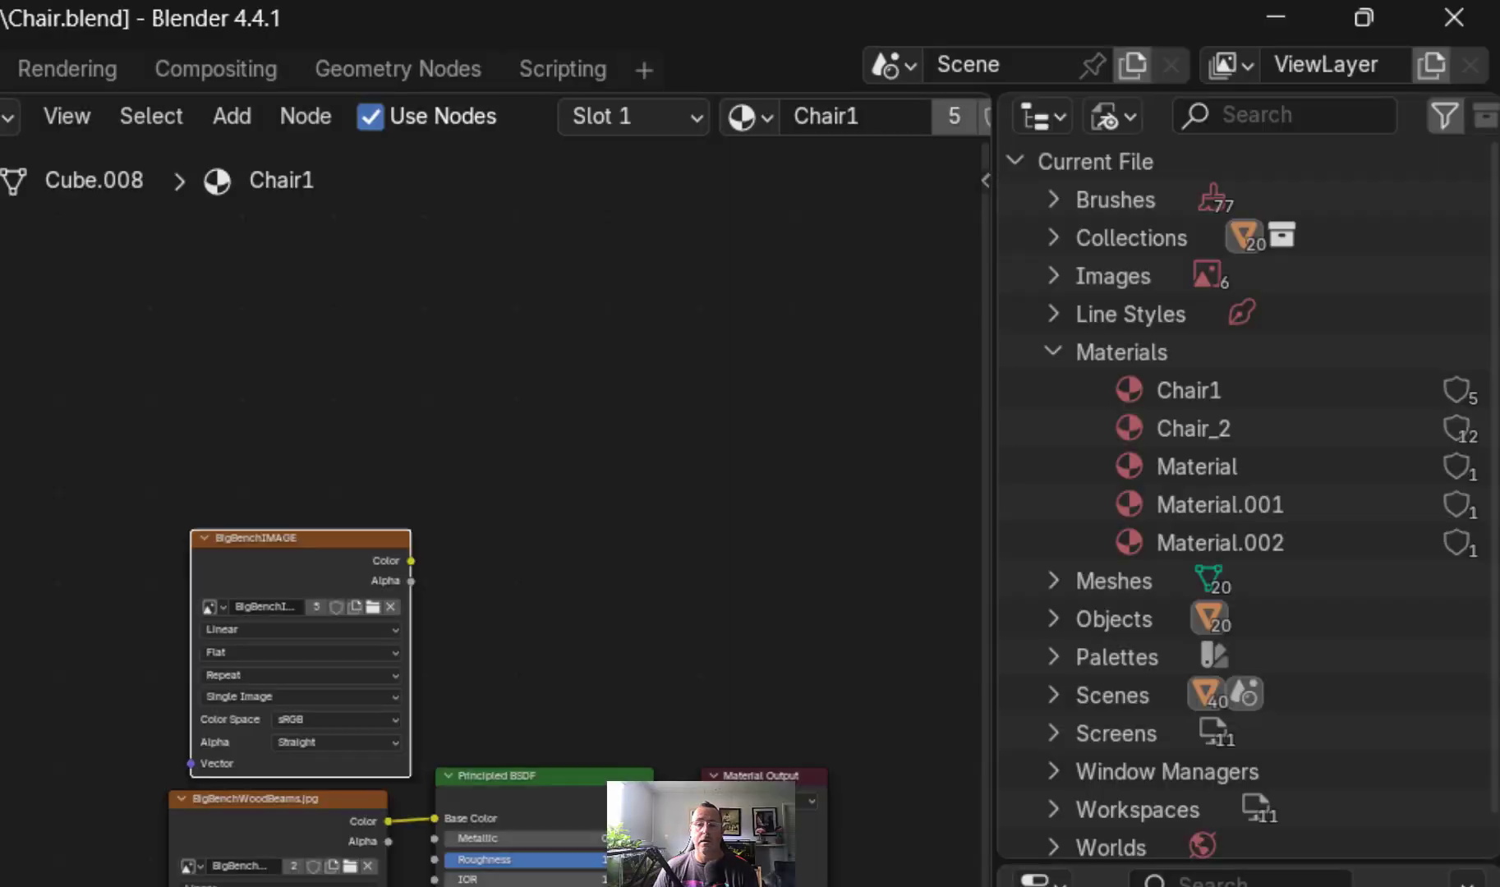
# - Delete all the old materials from the file, from Chair1 through Material.002
pyautogui.click(1191, 391)
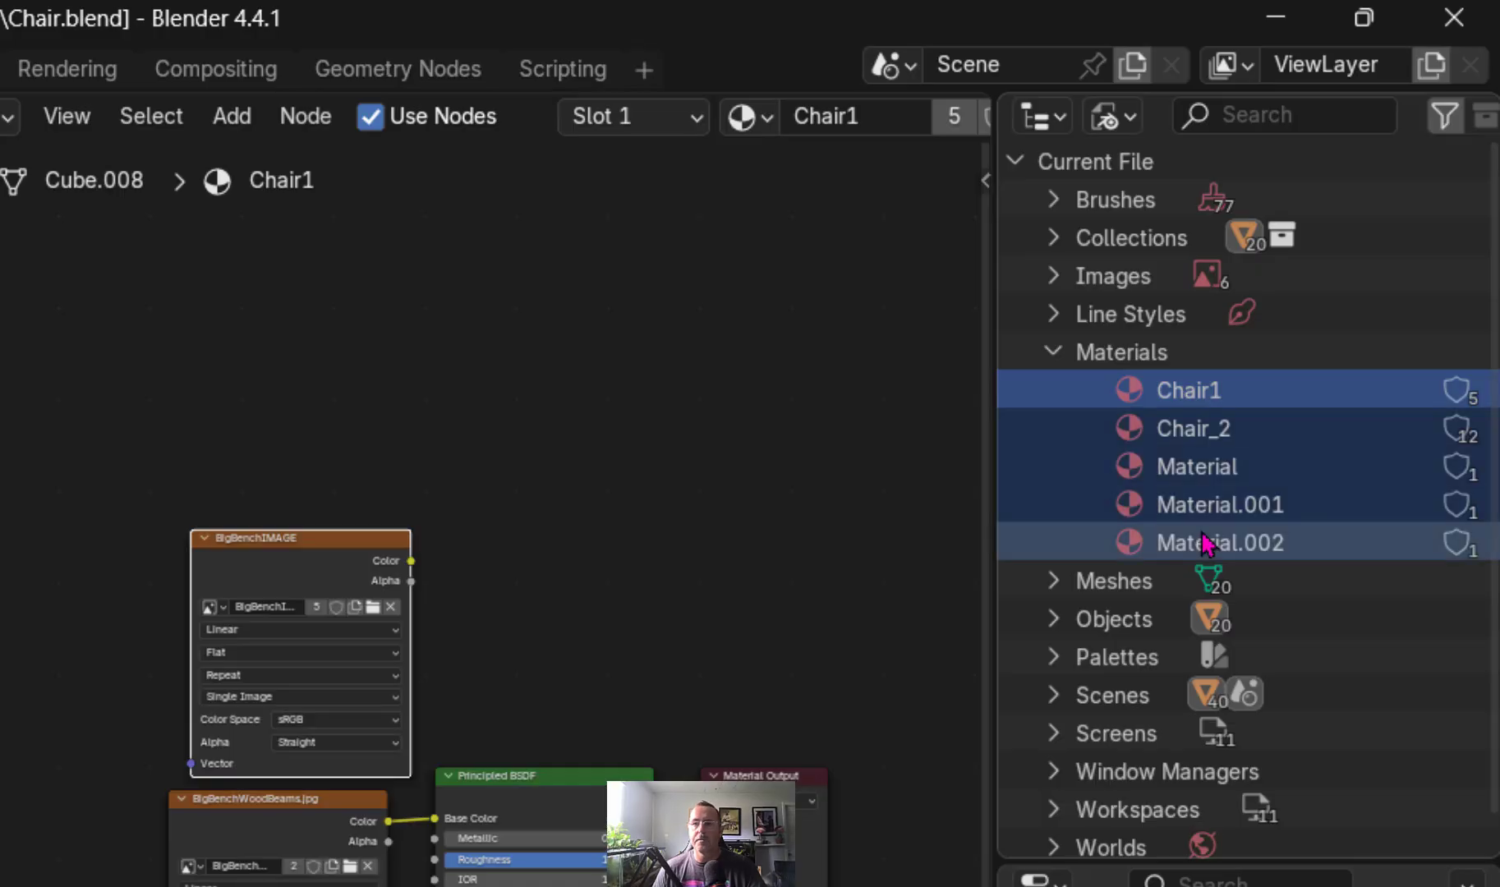
pyautogui.rightClick(1206, 542)
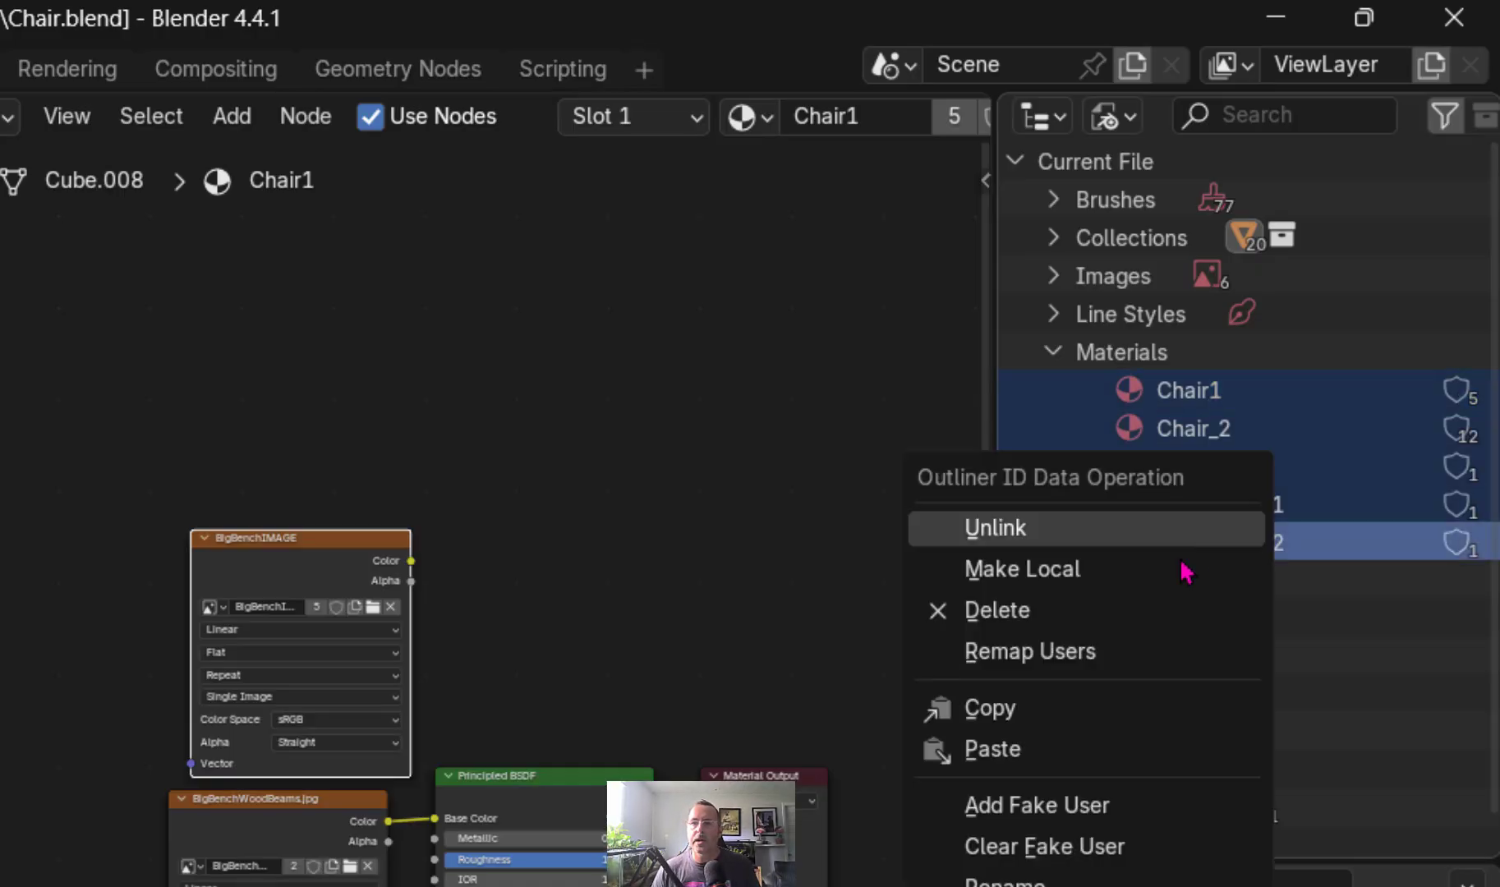
pyautogui.click(1148, 613)
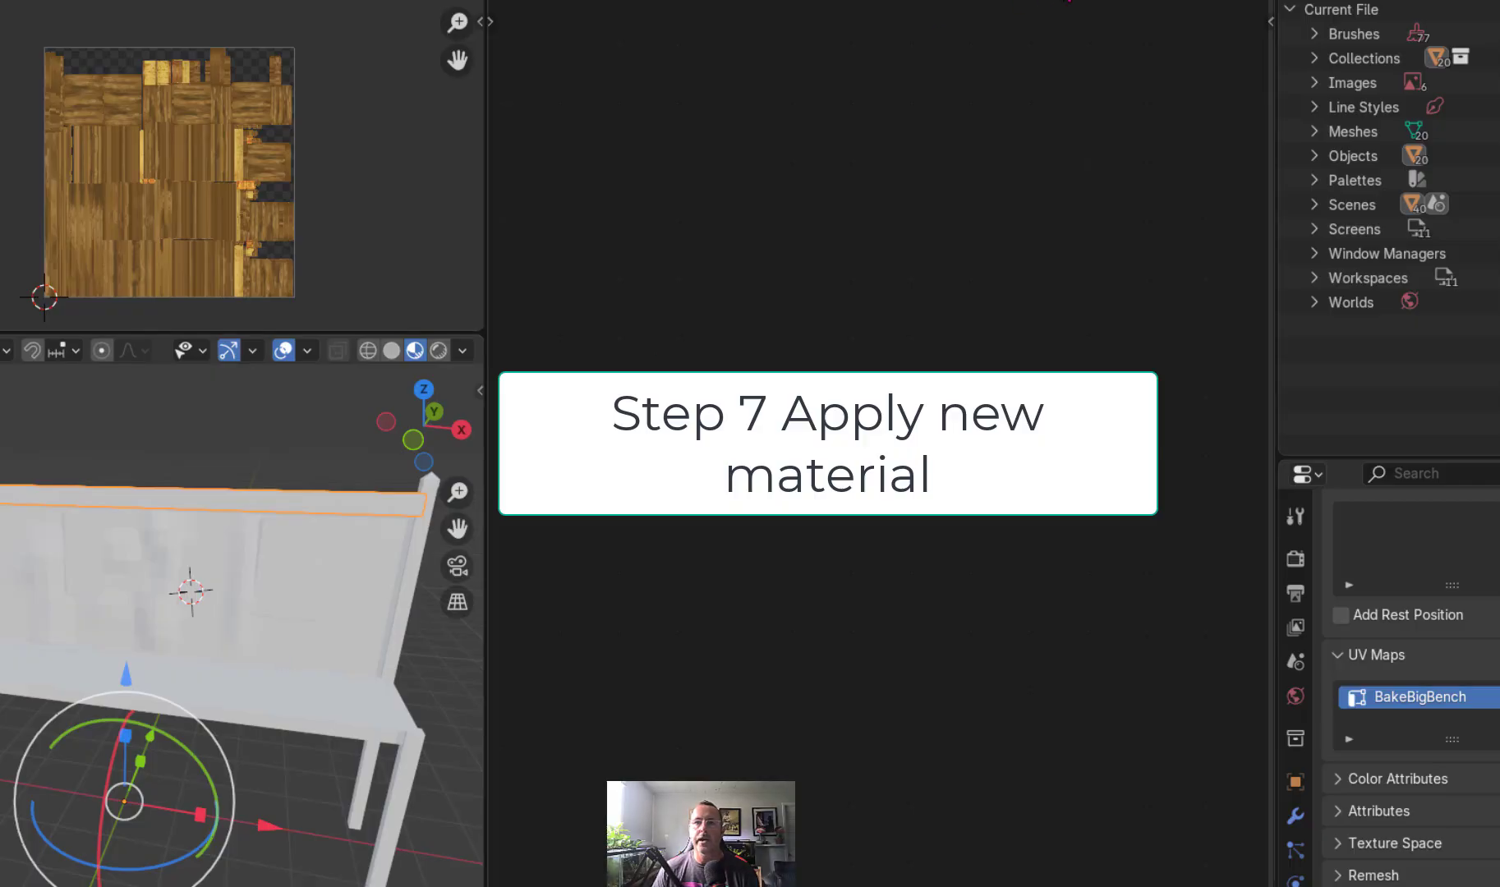
# - Create a new material on the bench's top back rail and add an Image Texture node to it
pyautogui.click(1069, 0)
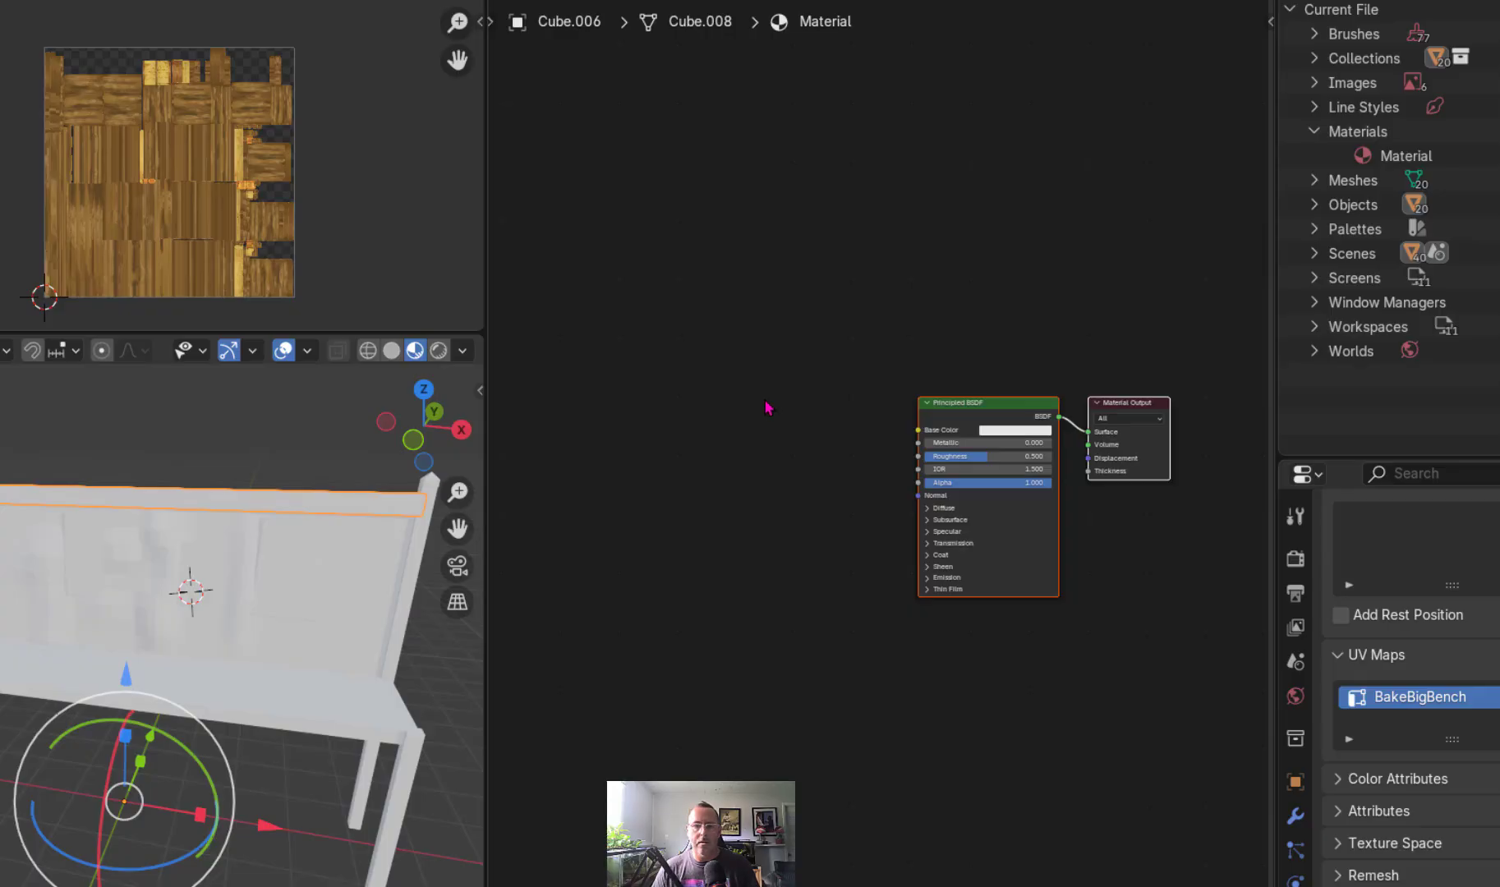
pyautogui.hotkey('shift', 'a')
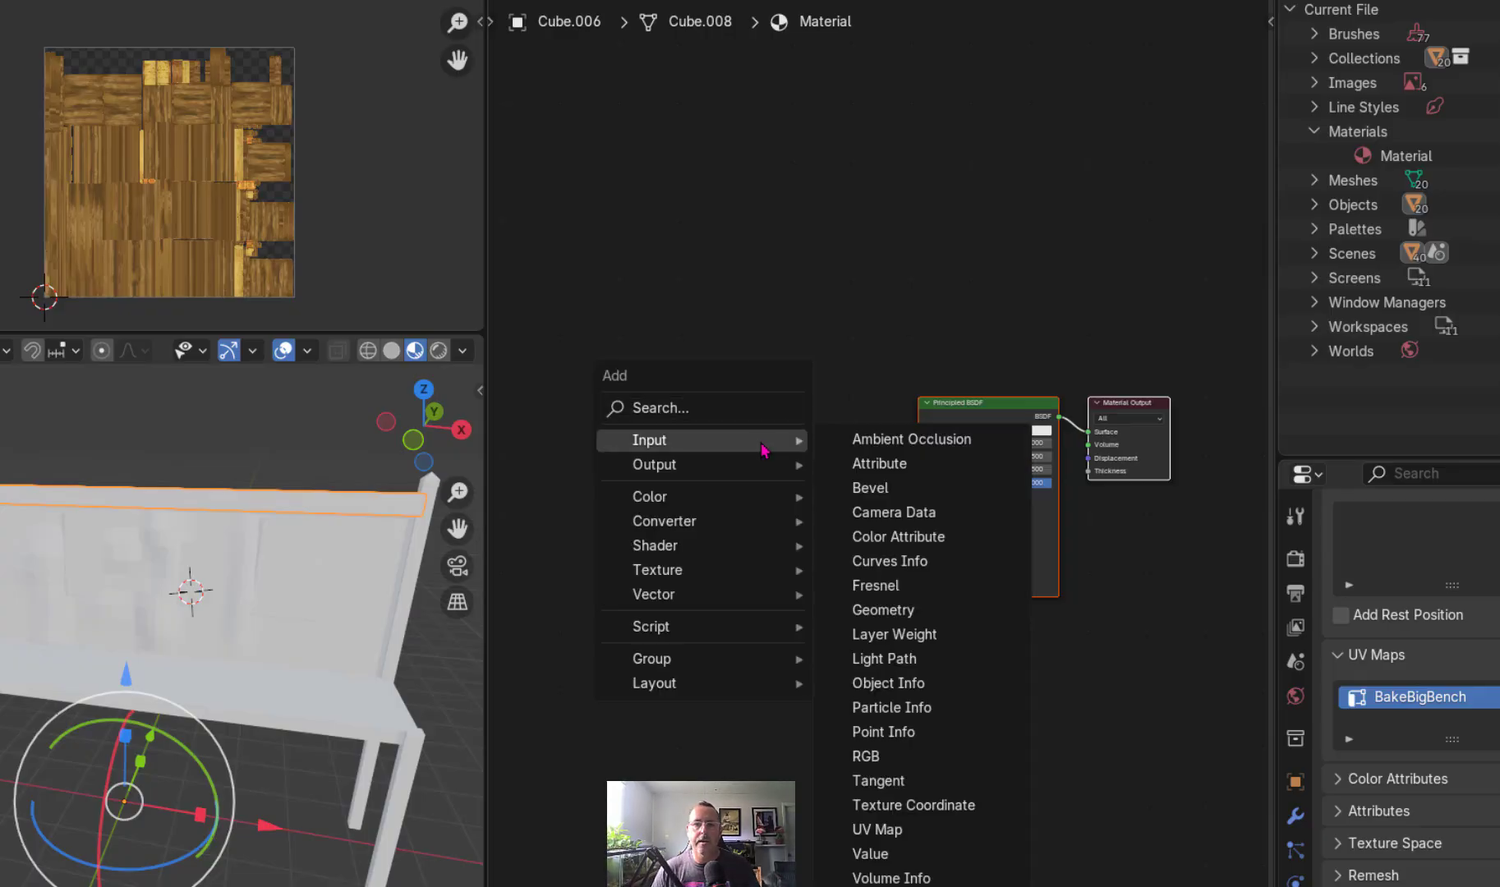
pyautogui.click(751, 405)
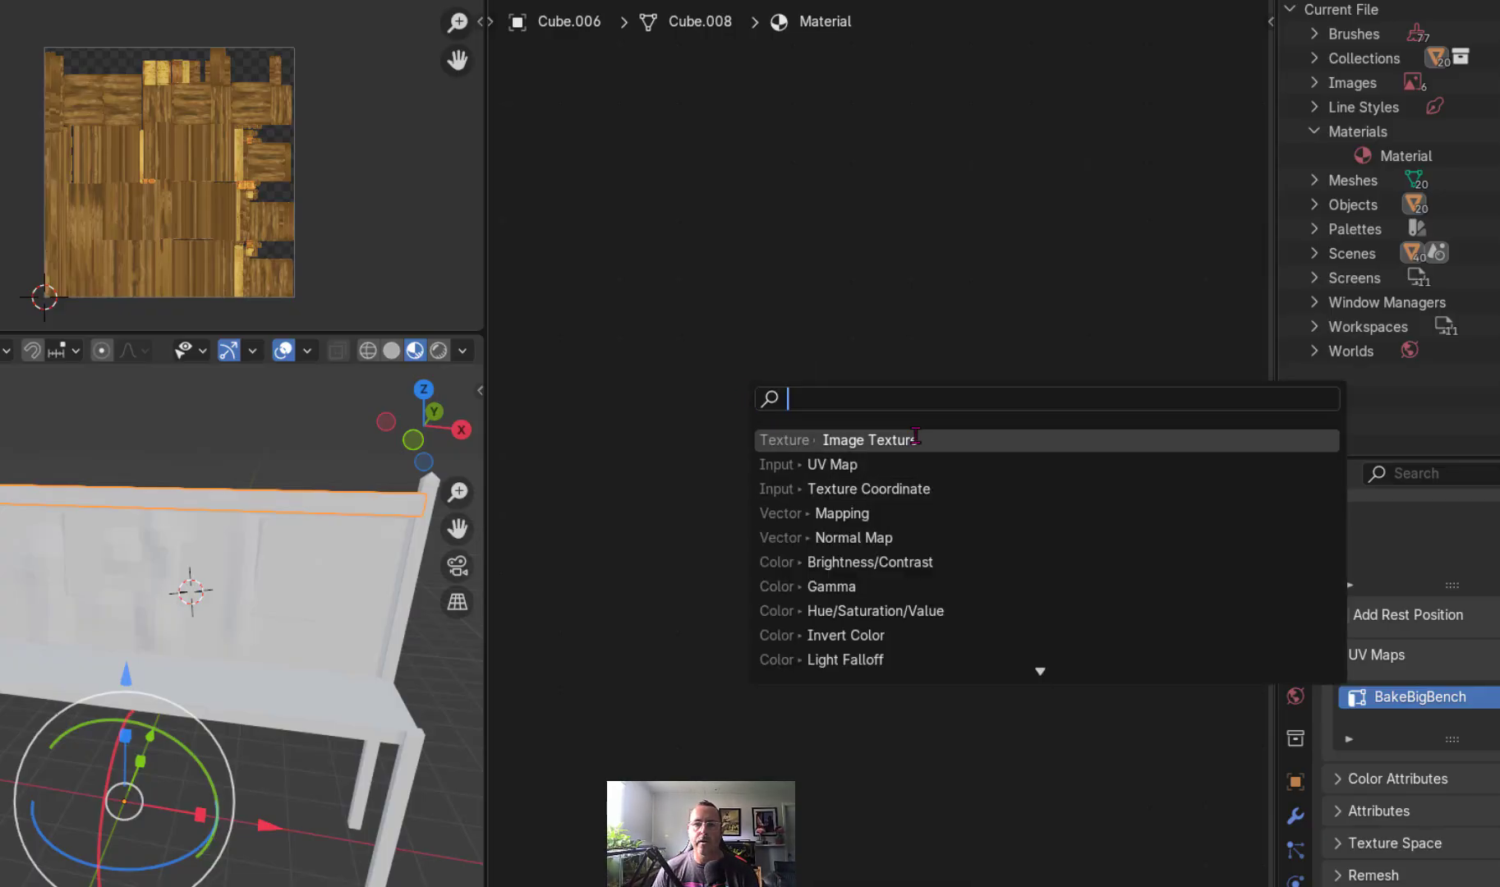
pyautogui.click(870, 440)
pyautogui.scroll(2, 684, 374)
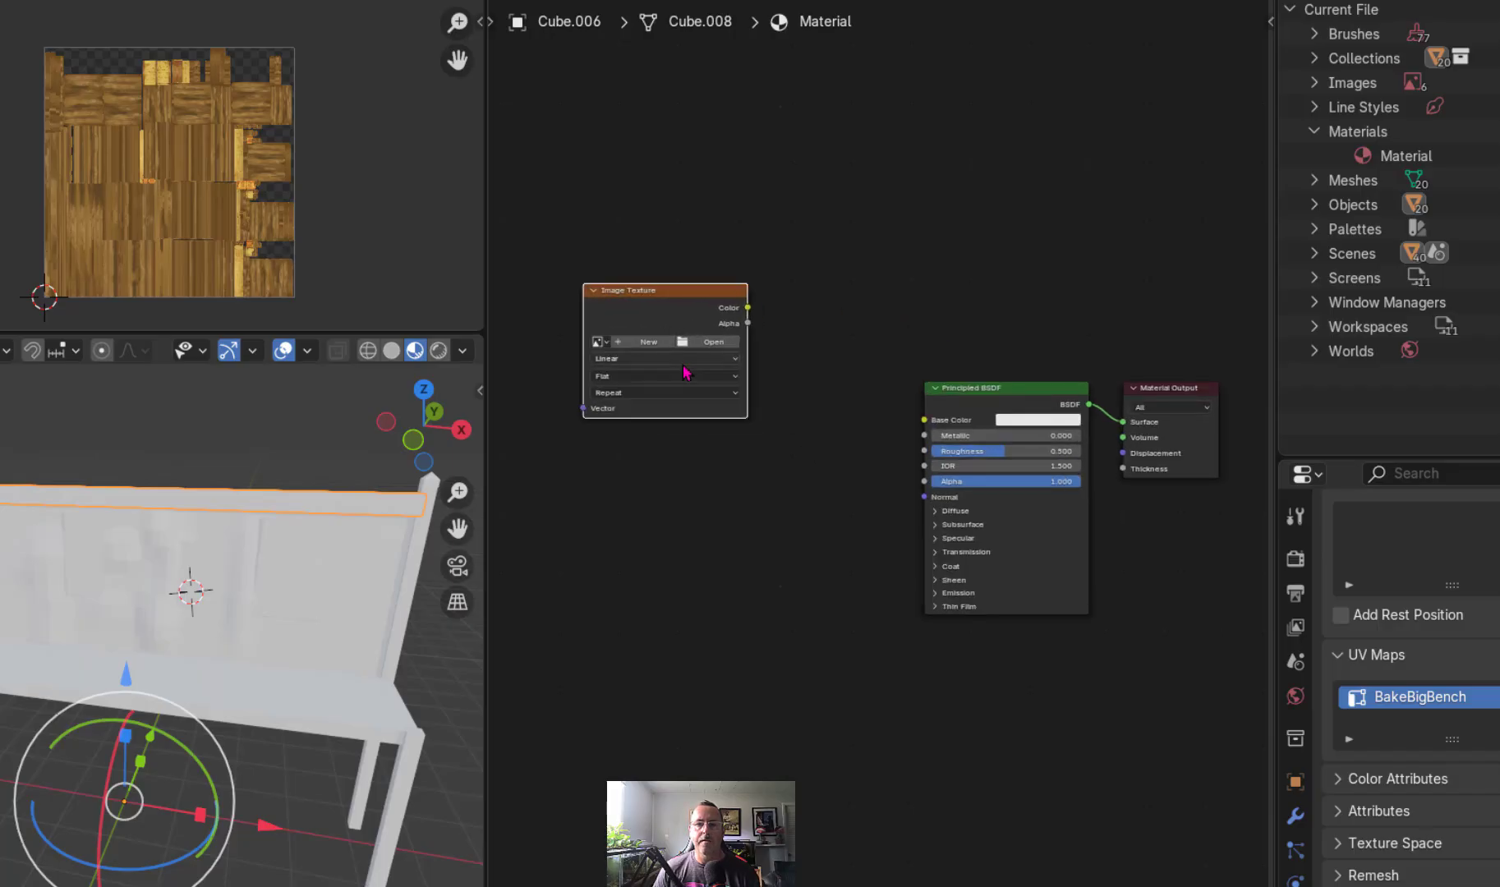
# - Load BigBench_ALL_4.png into the Image Texture node and connect its Color output to the Principled BSDF's Base Color
pyautogui.click(670, 303)
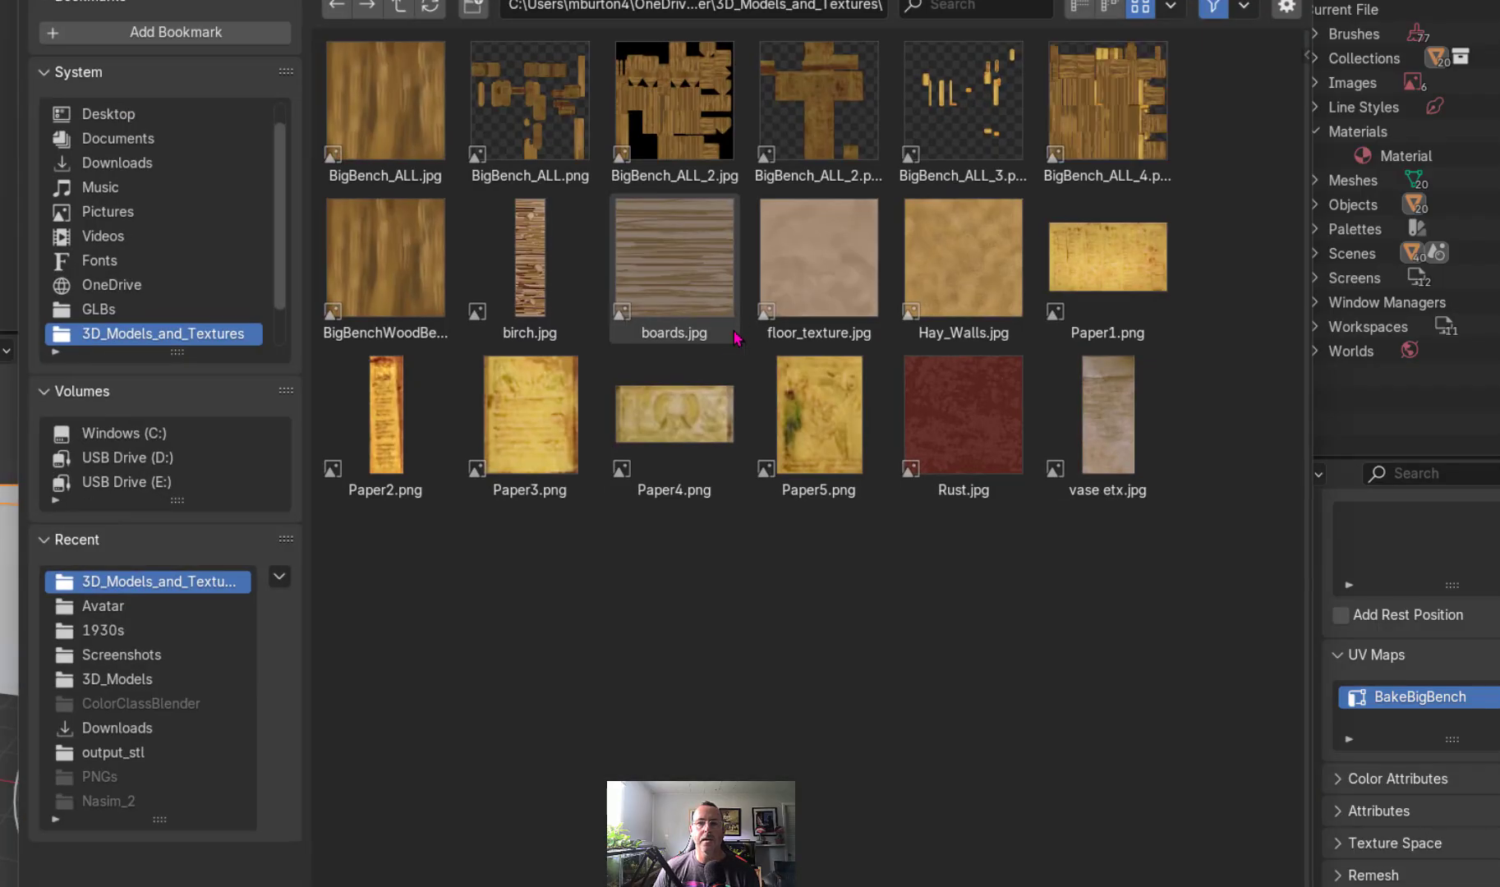
pyautogui.doubleClick(1109, 106)
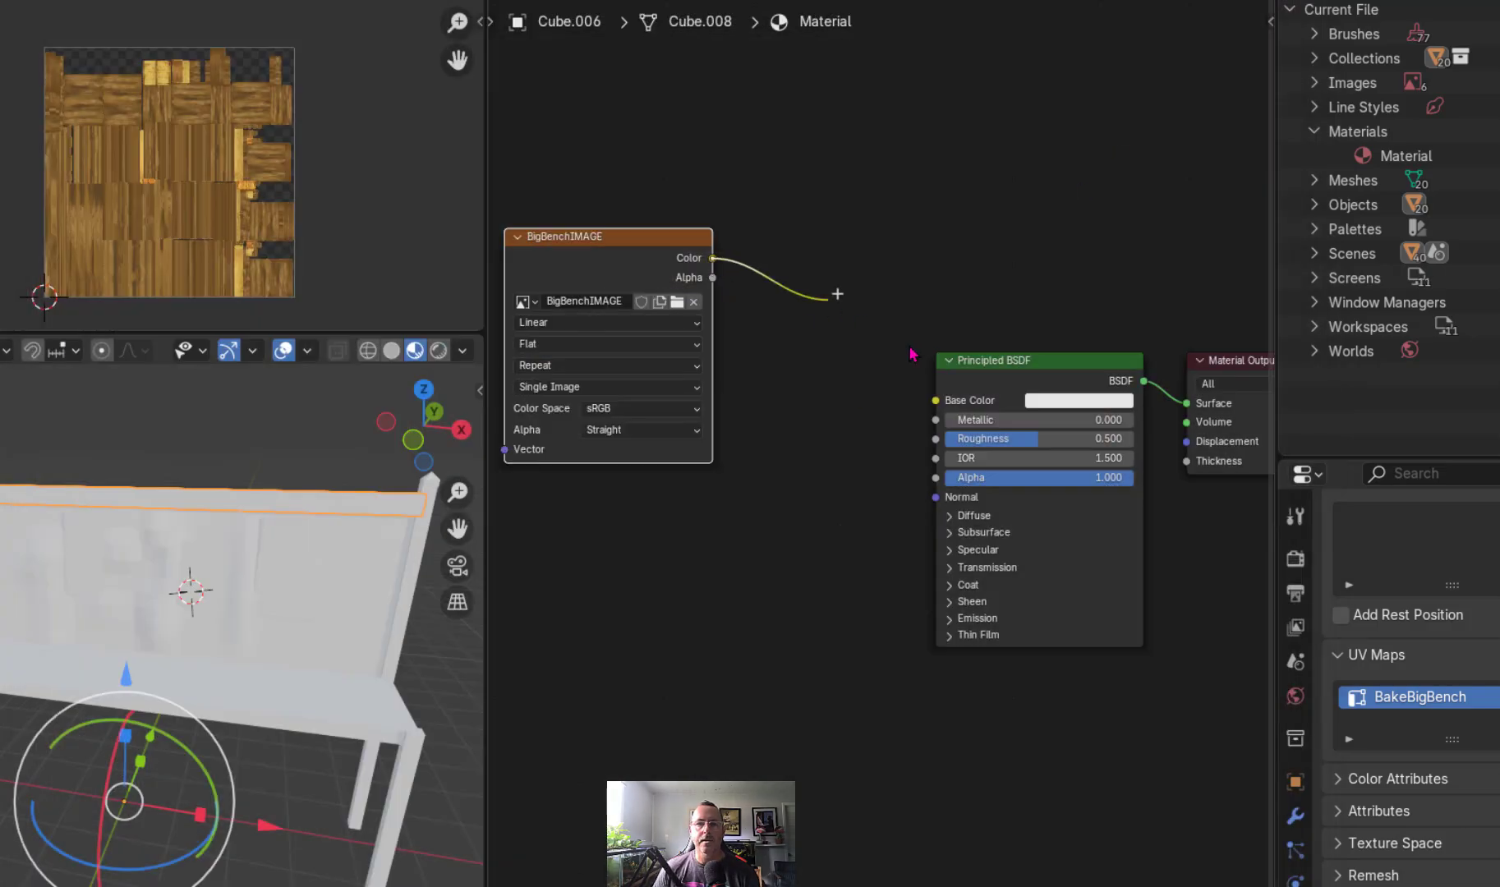
pyautogui.moveTo(836, 294); pyautogui.dragTo(935, 400)
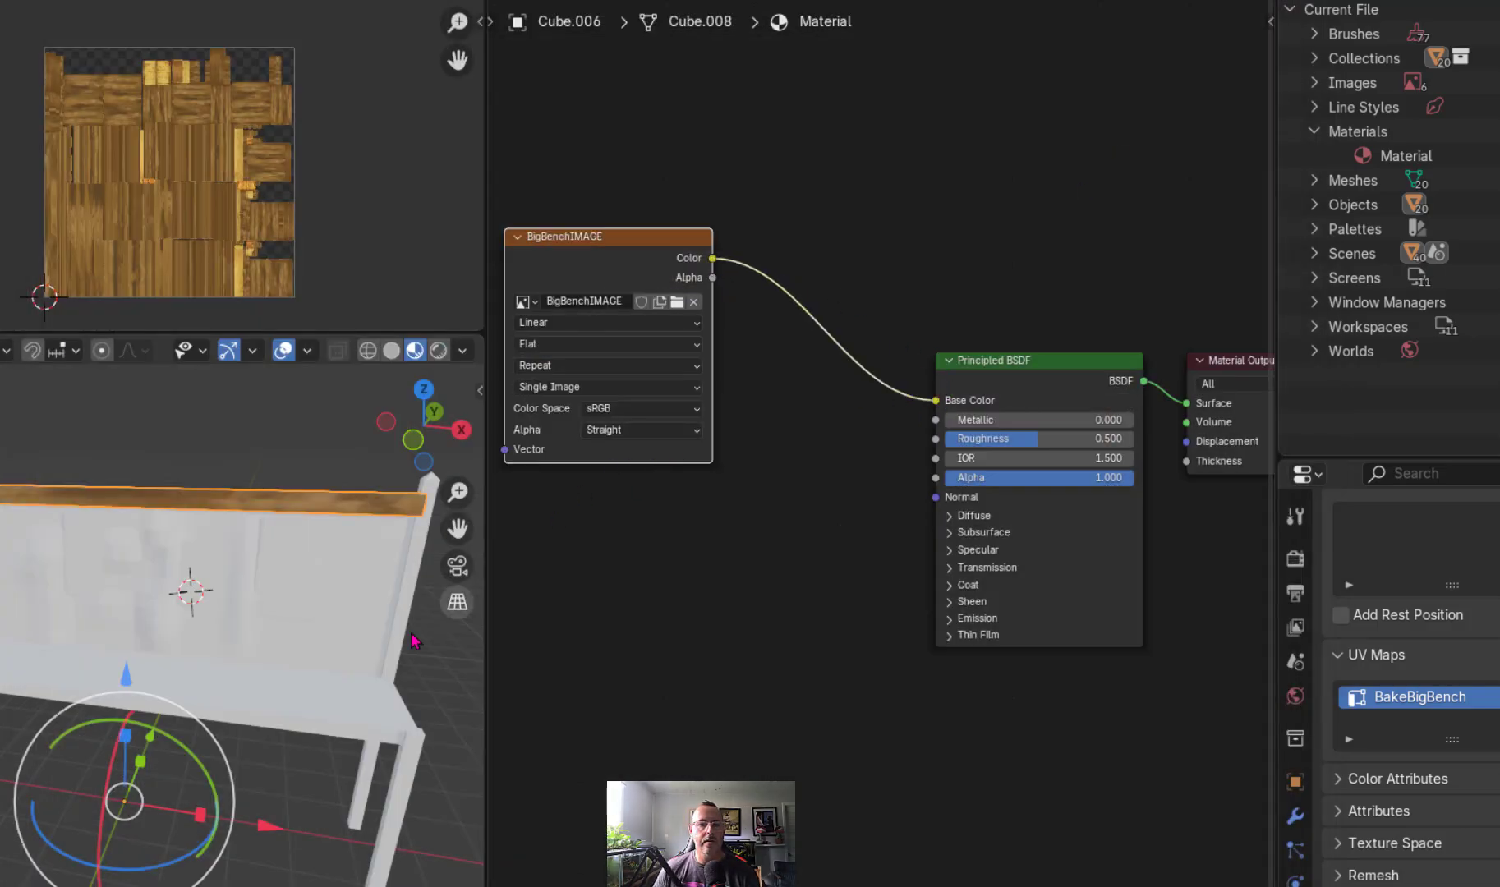
# - Assign the existing material named Material to the backrest panel nearest the bench's right end
pyautogui.click(361, 591)
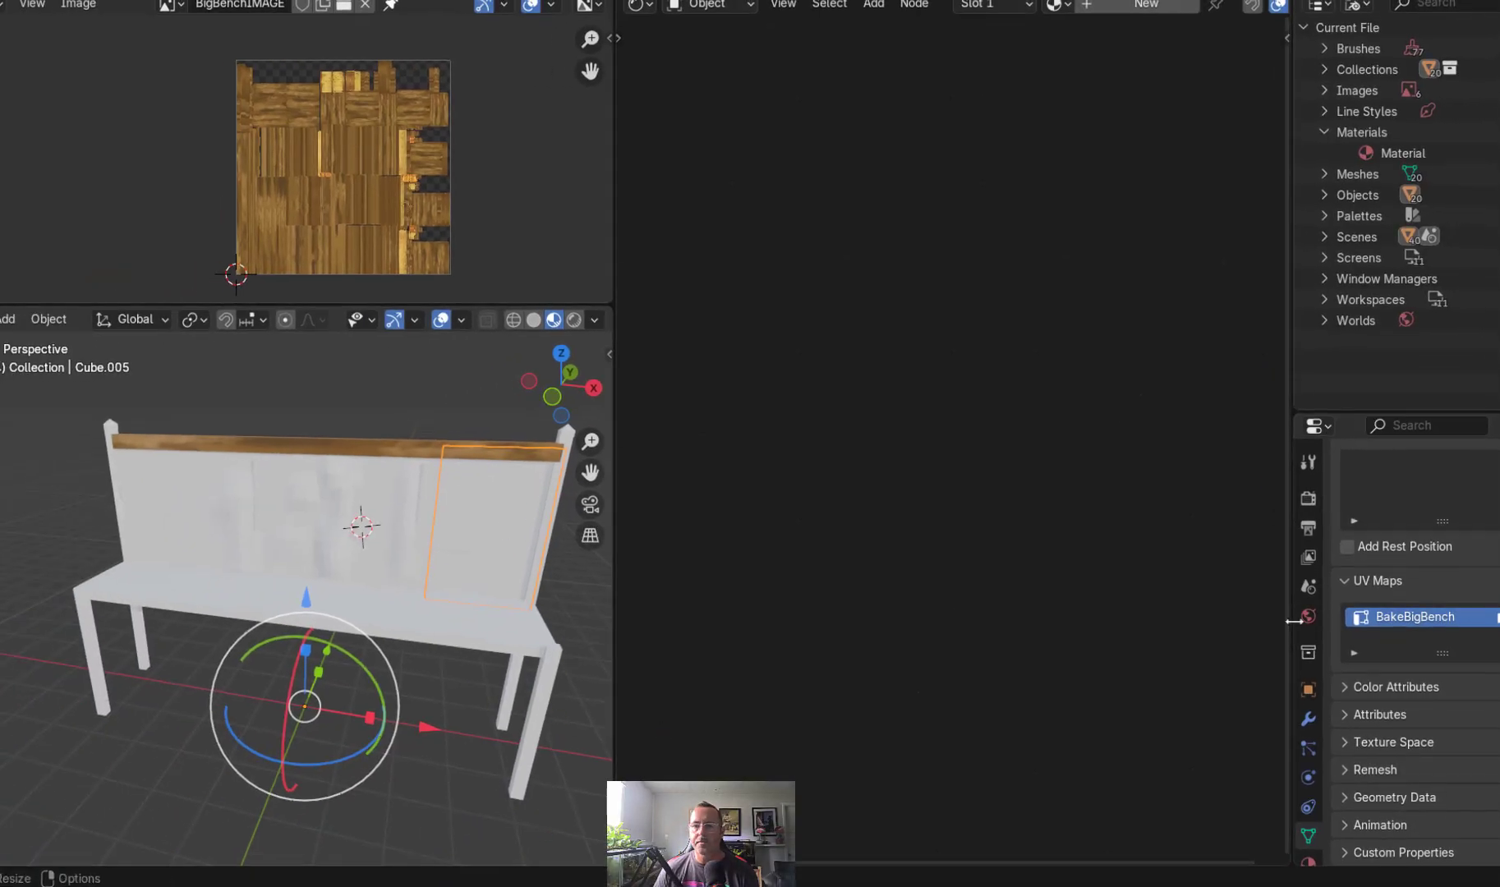
pyautogui.click(1307, 862)
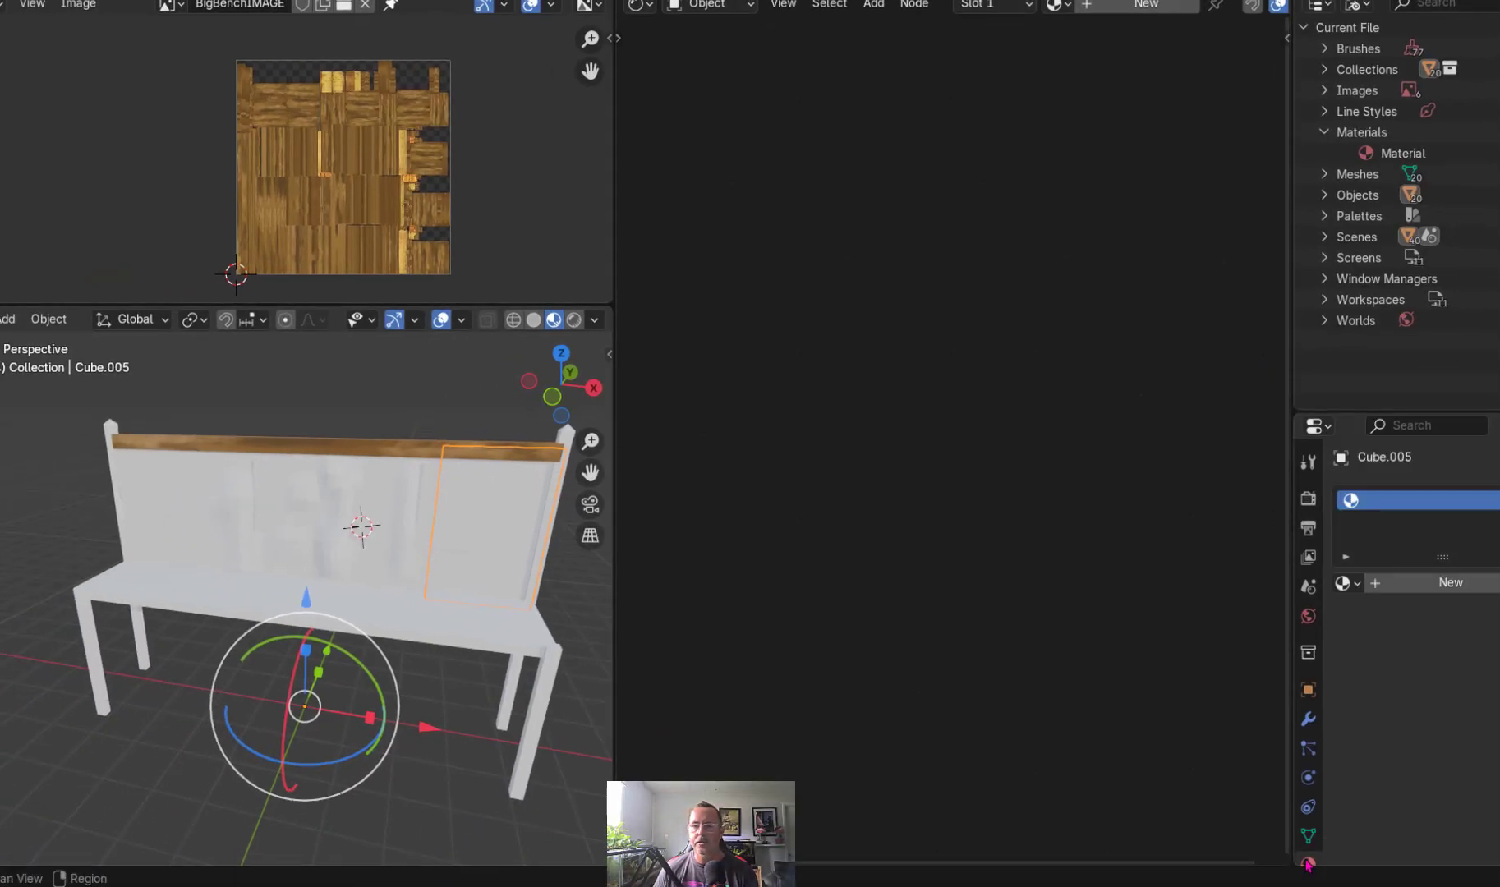
pyautogui.click(1347, 582)
pyautogui.click(1250, 618)
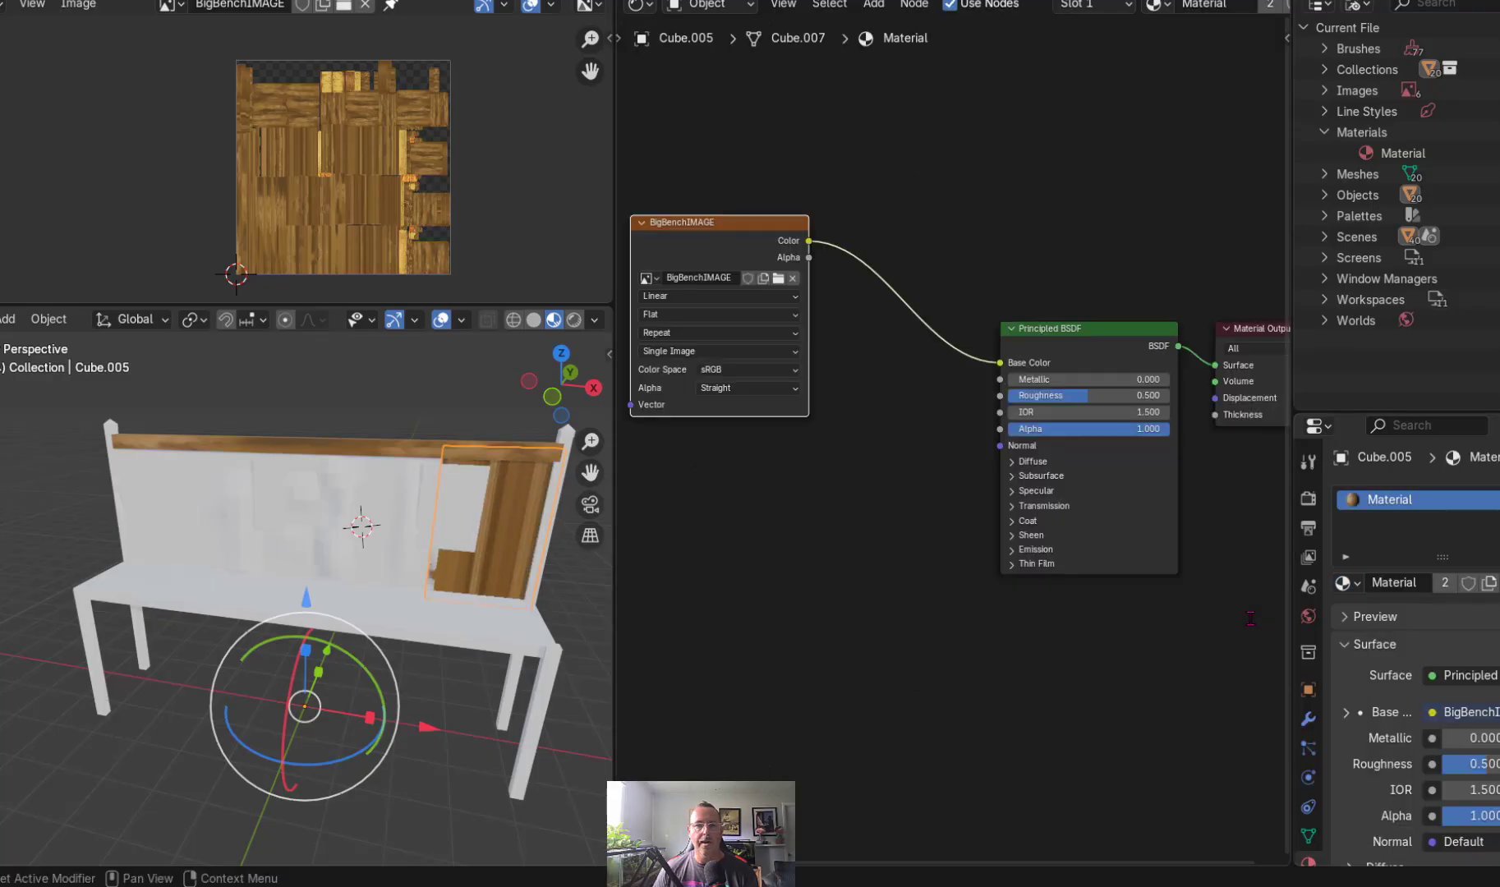
# - Assign the same material to the remaining bench parts and view the textured bench in the Layout workspace
pyautogui.click(452, 492)
pyautogui.click(1338, 617)
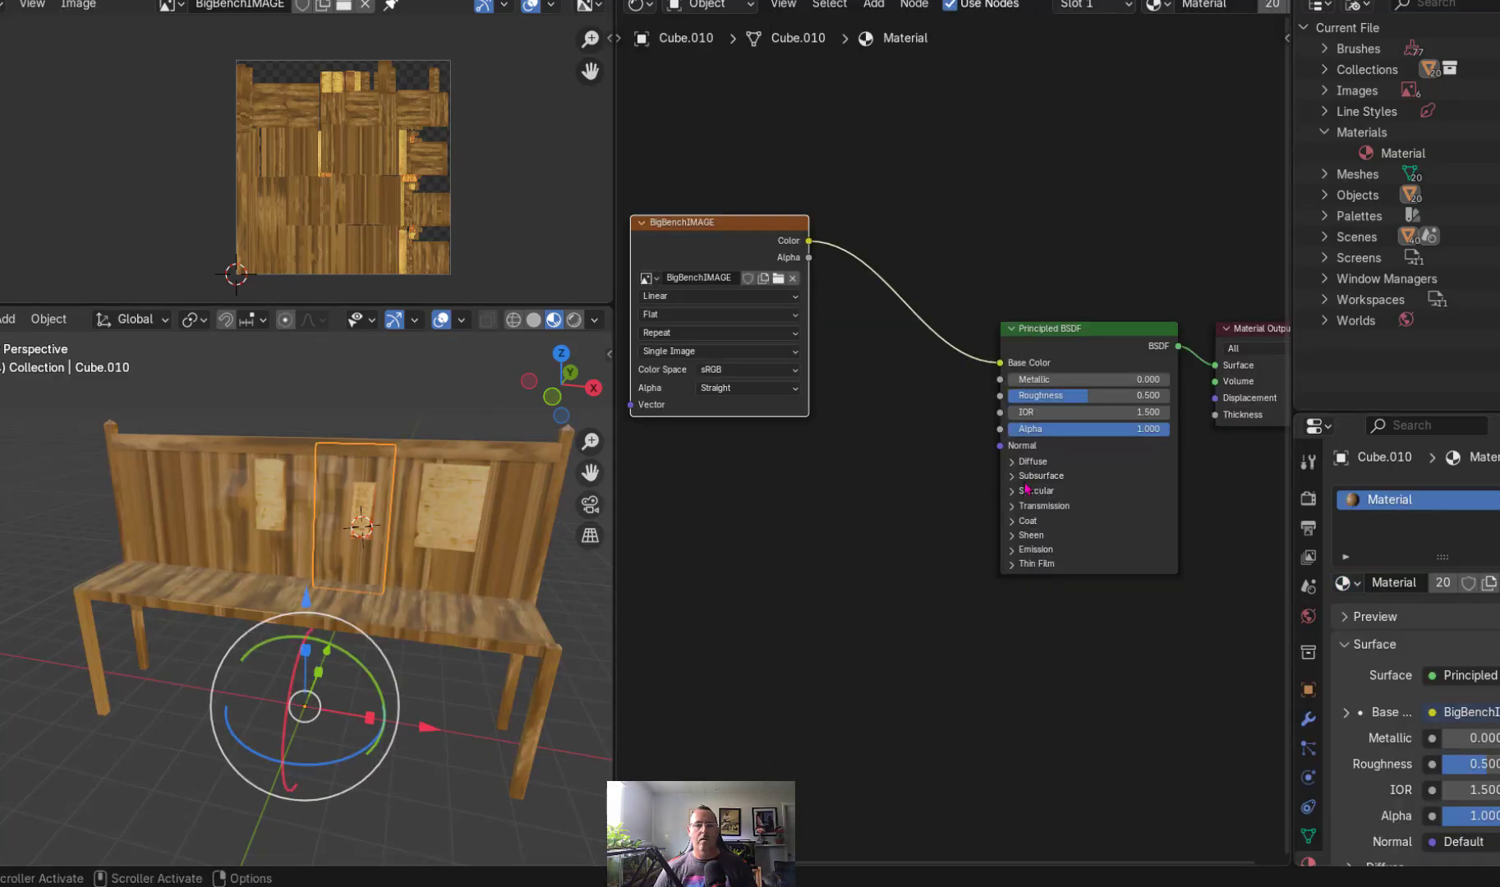
pyautogui.click(316, 2)
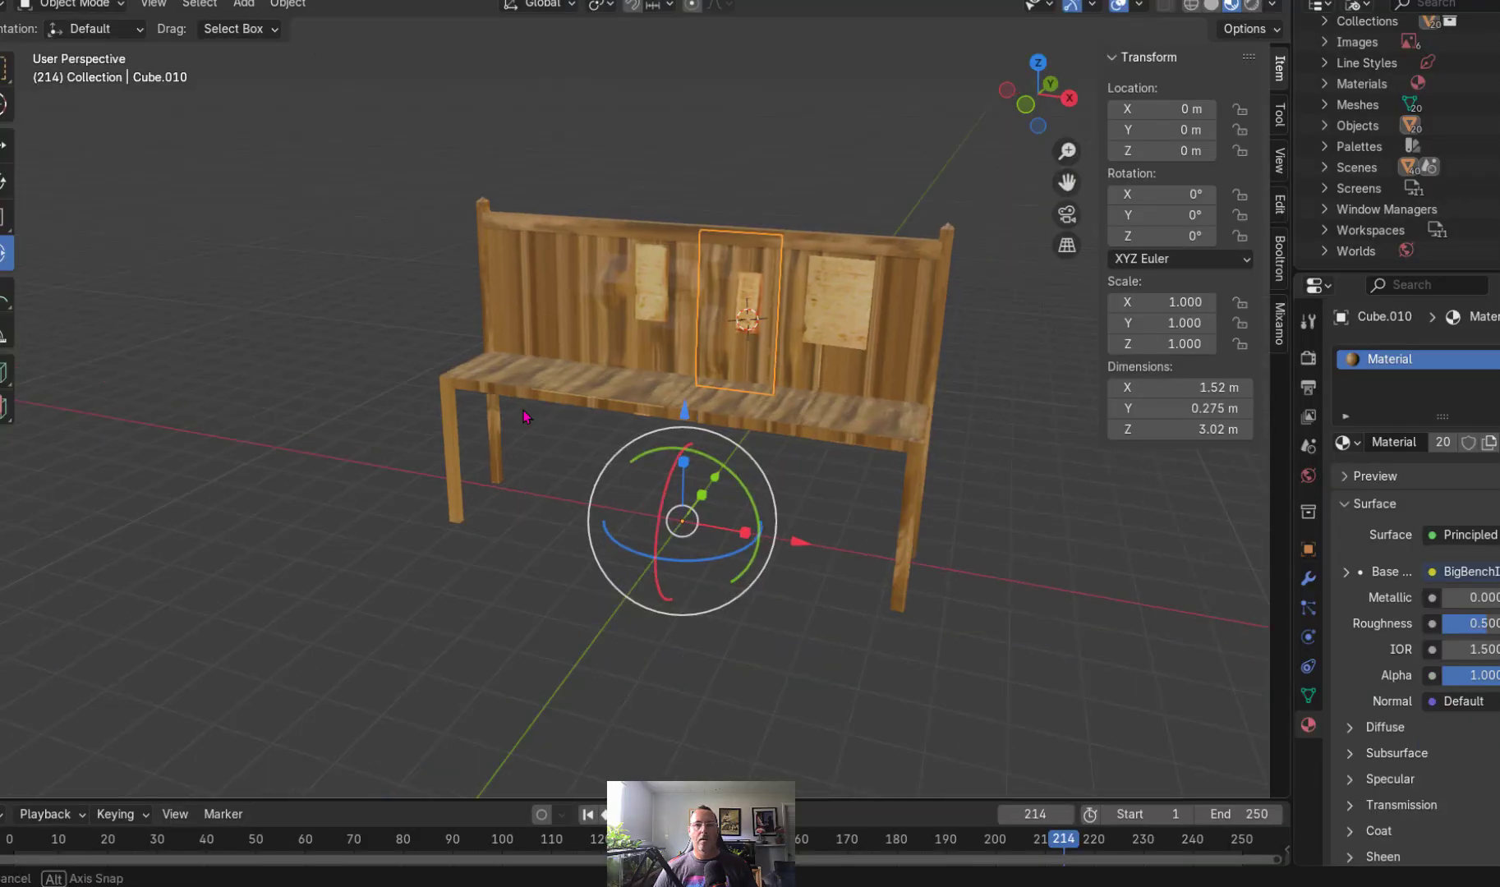